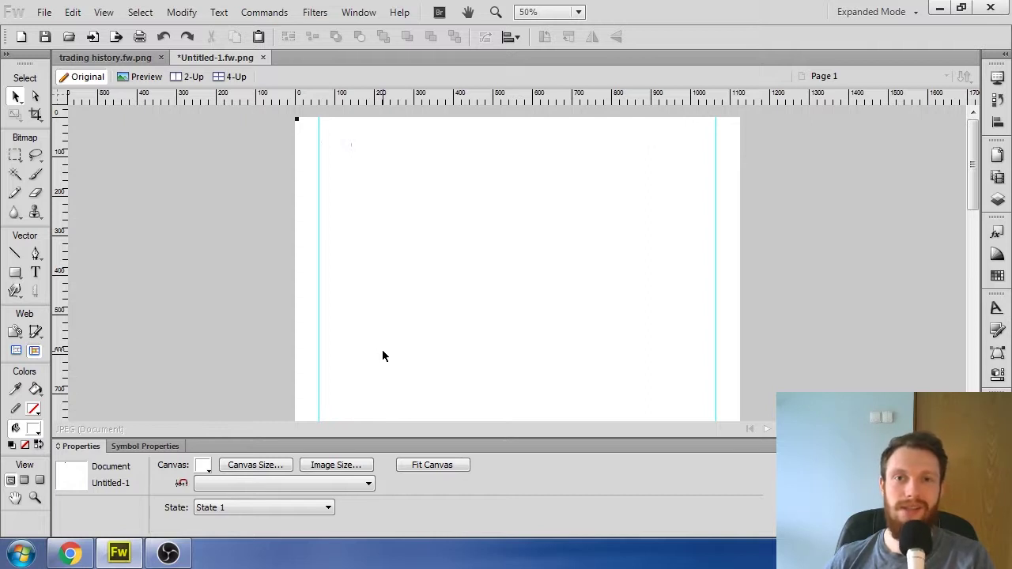
Step: Resize the small black rectangle in the canvas corner to 1125 x 2436 px so it fills the canvas
left_click(298, 120)
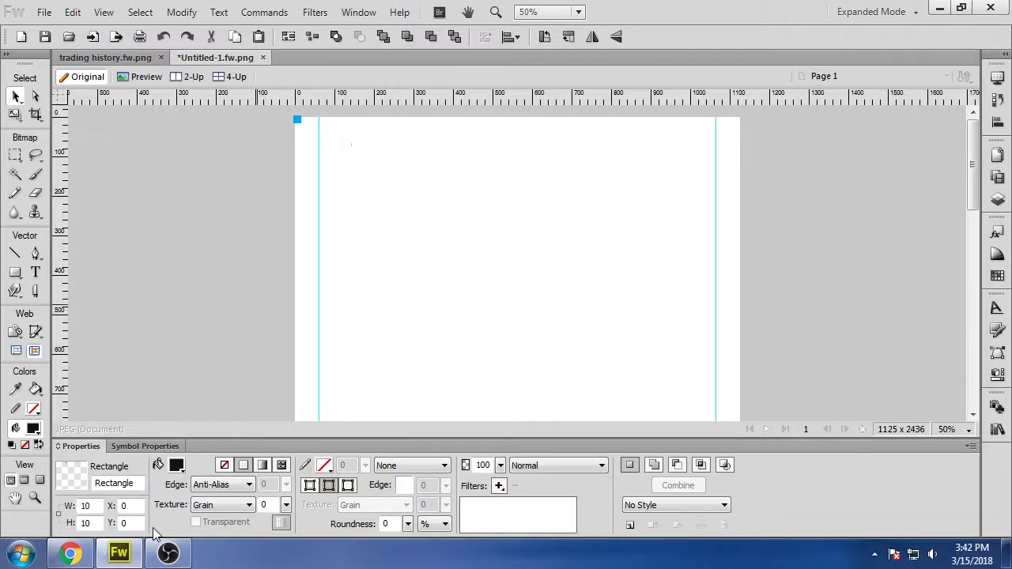
double_click(87, 506)
type("1125")
key("Tab")
type("2436")
key("Return")
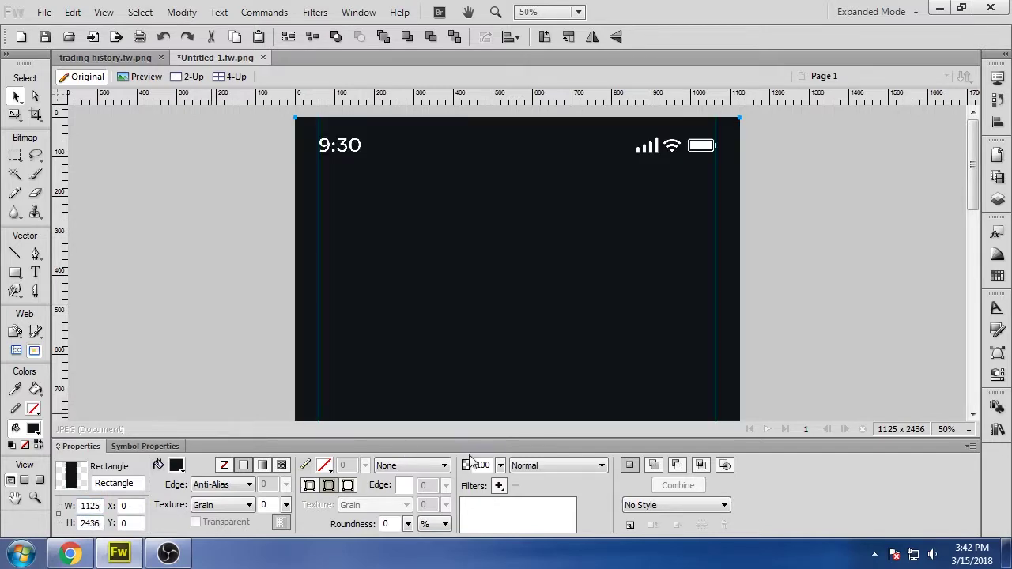
Step: Lock the black background rectangle in the layer stack
left_click(1004, 122)
left_click(998, 199)
left_click(798, 258)
left_click(998, 201)
Step: Bring in the white back arrow image, scale it proportionally to 48 px high, and place it against the left guide at Y 210
left_click(119, 553)
left_click_drag(95, 356, 369, 204)
left_click(59, 514)
left_click_drag(95, 524, 53, 514)
type("48")
key("Return")
left_click_drag(365, 202, 328, 209)
key("Down")
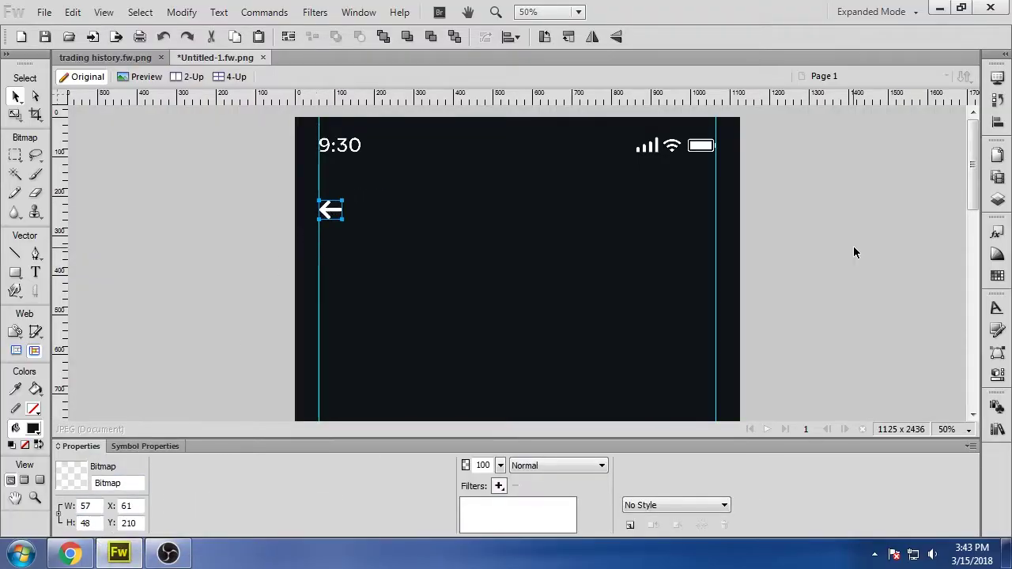
Step: Add the text "My Wallet" in Blackadder ITC below the back arrow
left_click(854, 248)
left_click(36, 272)
left_click(363, 296)
left_click(284, 465)
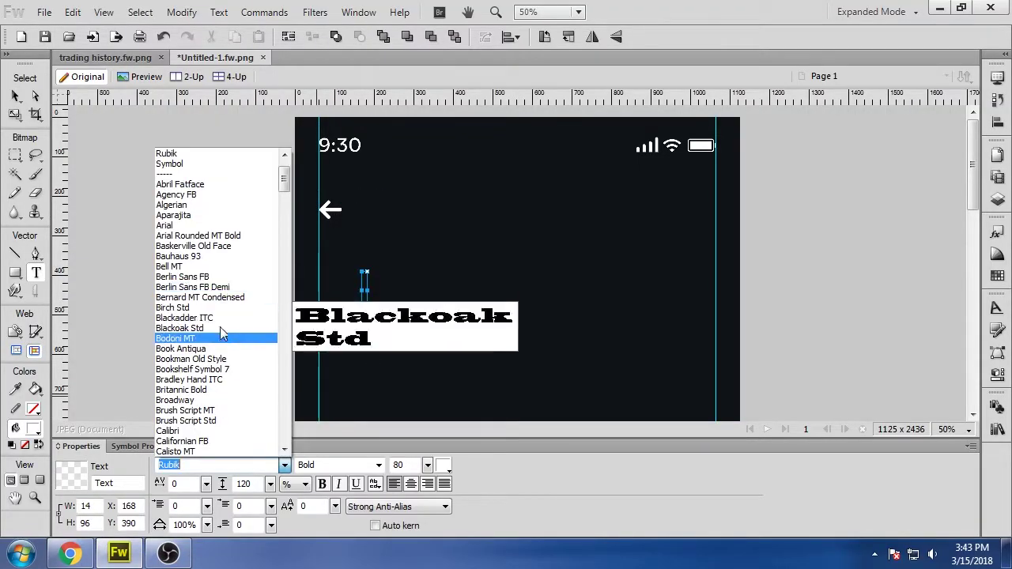
left_click(222, 318)
type("My Wallet")
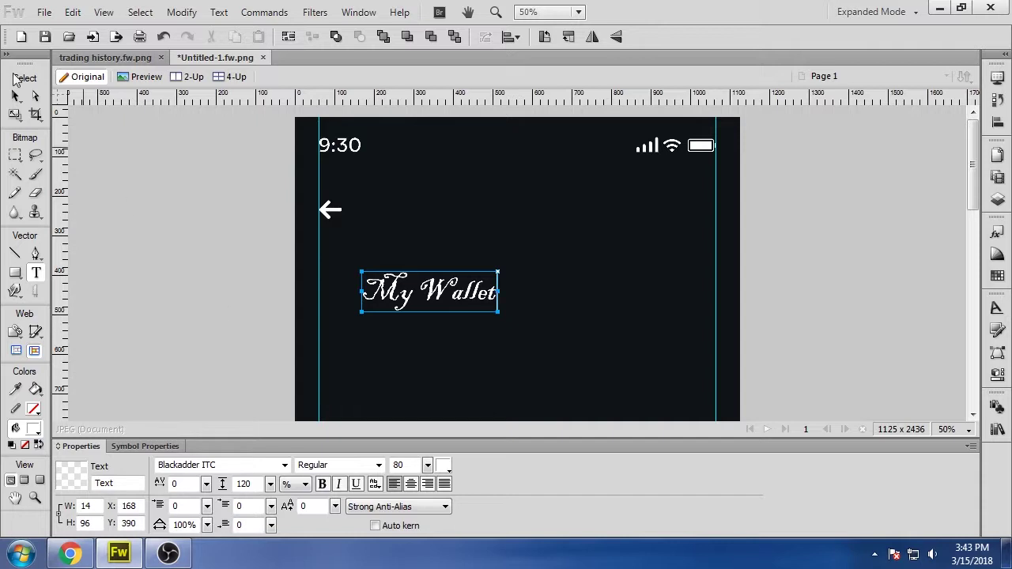
left_click(15, 96)
left_click(378, 465)
left_click(377, 468)
Step: Duplicate the title below itself, change the copy to "Amazing font don't you think?? lol", and align it with the left guide
left_click_drag(403, 304, 372, 381)
key("ctrl+=")
double_click(372, 381)
key("ctrl+a")
type("AMAZING")
key("BackSpace")
key("BackSpace")
key("BackSpace")
key("BackSpace")
key("BackSpace")
key("BackSpace")
type("mazing font don;t")
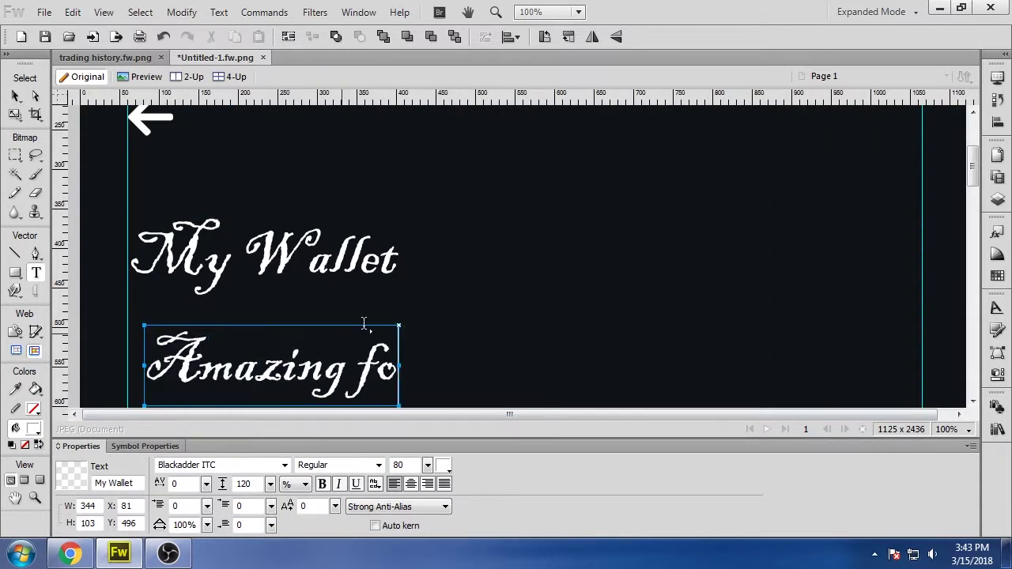
key("BackSpace")
key("BackSpace")
type("'t you think?? lol")
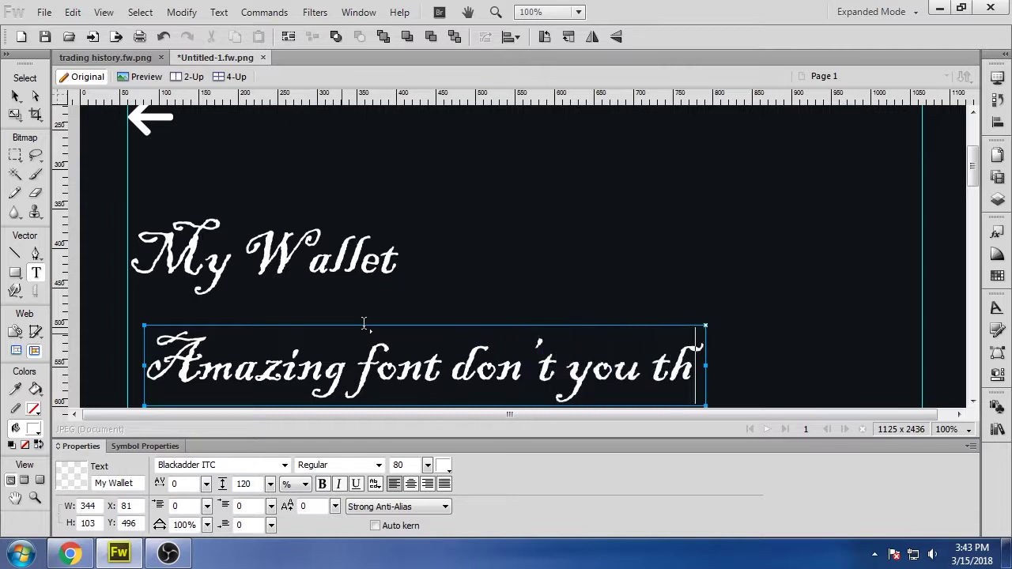
left_click(18, 96)
left_click_drag(212, 356, 197, 354)
Step: Format the "My Wallet" title in Rubik Bold at size 96 with a letter spacing of 11
left_click(222, 265)
left_click_drag(427, 466, 431, 437)
left_click(269, 465)
type("Rubik")
key("Return")
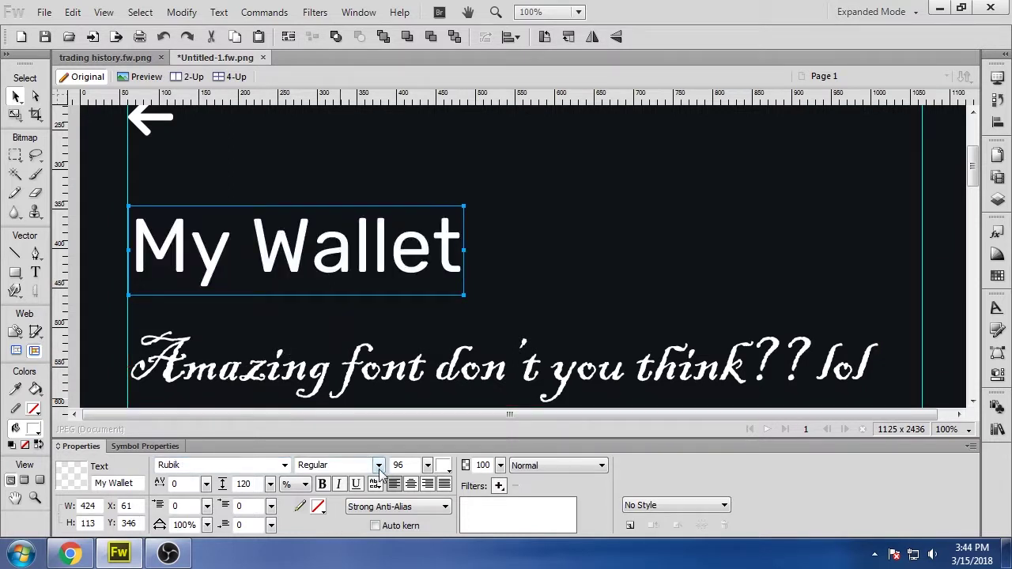
left_click(378, 465)
left_click(315, 422)
left_click_drag(207, 484, 212, 484)
Step: Delete the "Amazing font don't you think?? lol" text
left_click(357, 369)
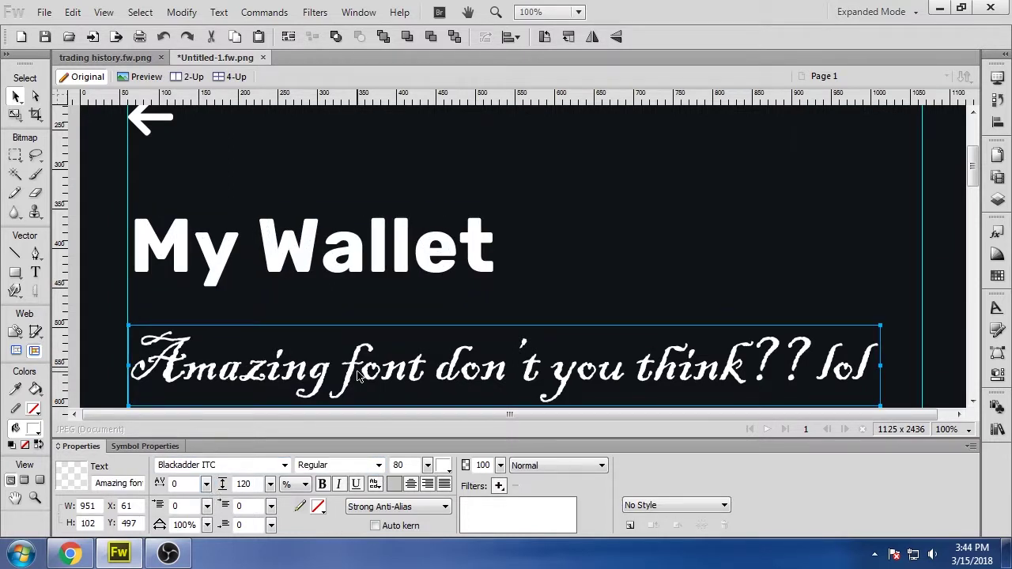
key("ctrl+minus")
left_click(359, 370)
Step: Move the "My Wallet" title to X 52, Y 370 so its first letter lines up with the left guide
scroll(362, 362, "up", 3)
left_click_drag(363, 327, 357, 340)
left_click(359, 346)
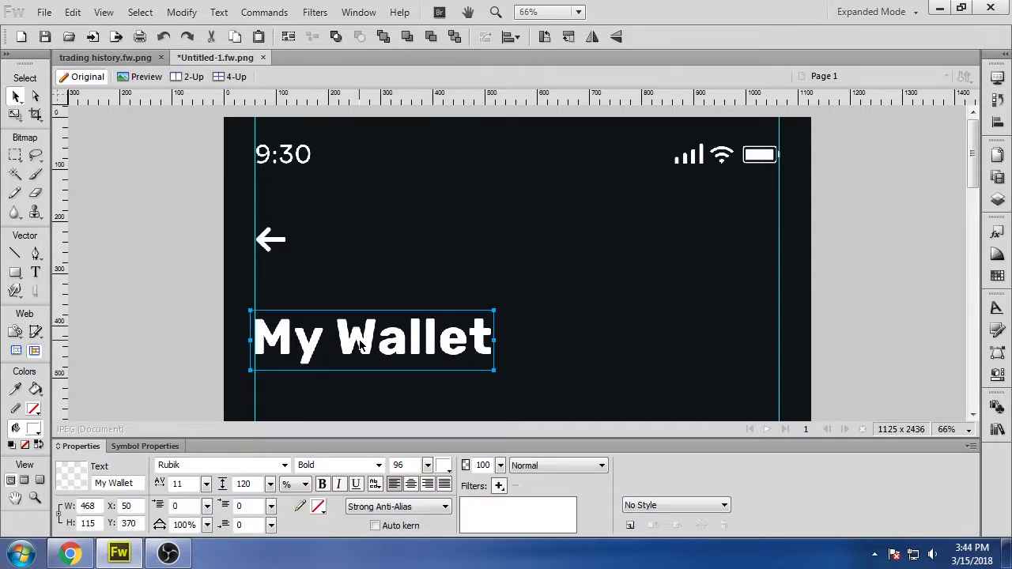
scroll(359, 346, "up", 4)
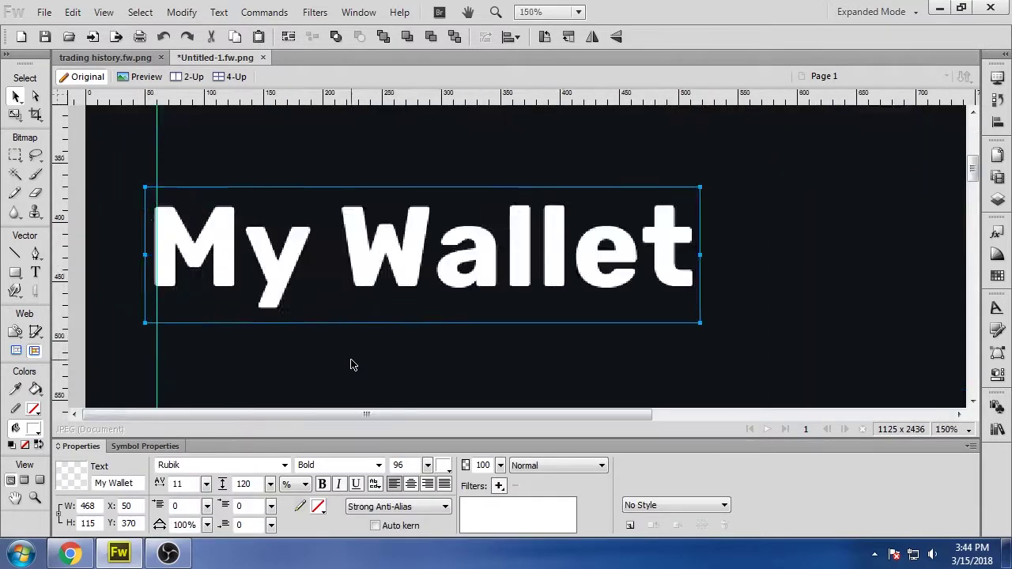
left_click_drag(386, 414, 151, 416)
scroll(455, 295, "down", 3)
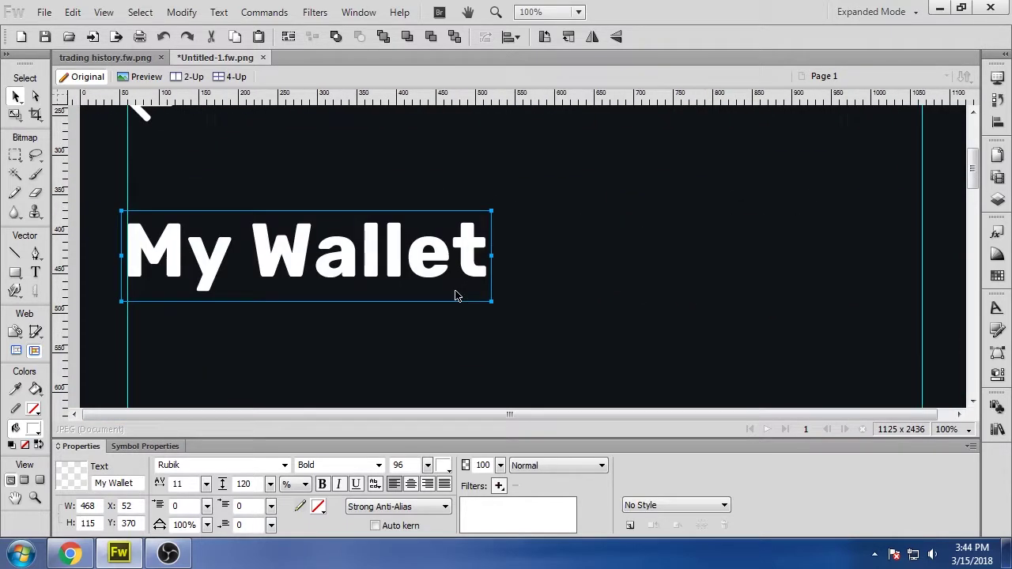
scroll(380, 341, "down", 1)
scroll(379, 341, "up", 3)
scroll(381, 340, "down", 1)
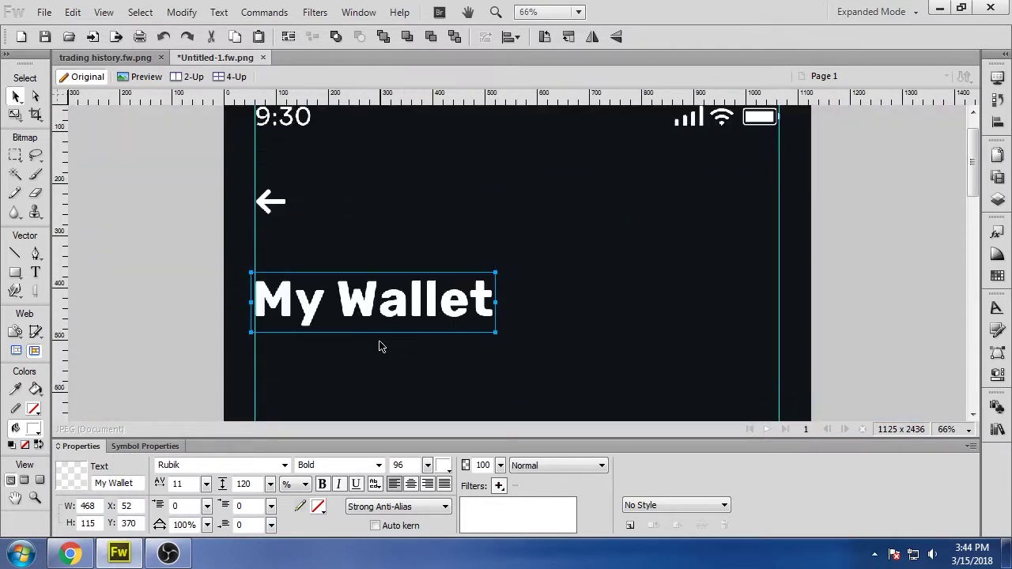
left_click(198, 329)
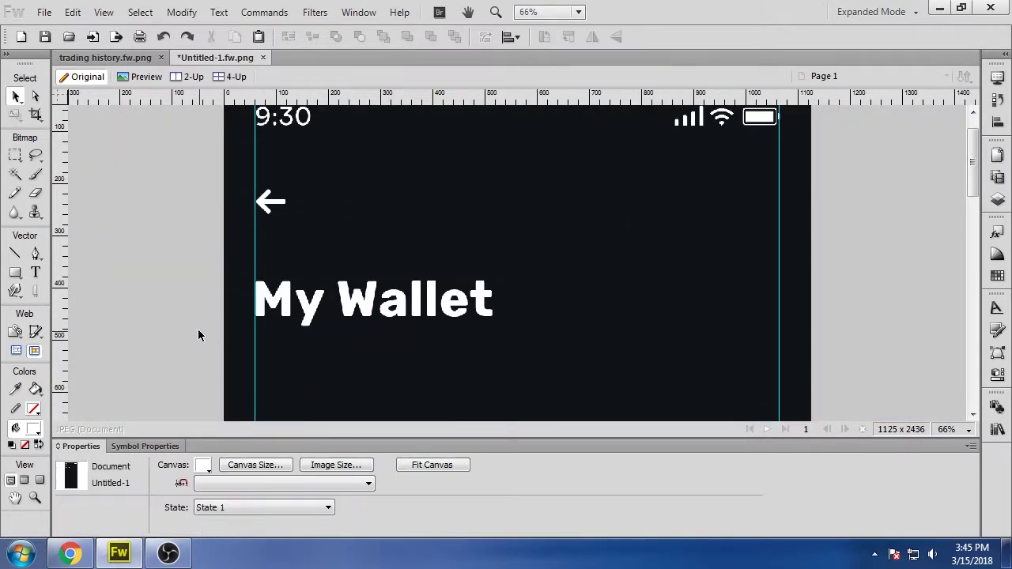
Step: Draw a white rectangle about 432 x 346 px at the left guide below the title and duplicate it twice in a row
scroll(186, 316, "down", 5)
key("u")
left_click_drag(255, 276, 480, 342)
left_click(16, 95)
left_click_drag(374, 245, 816, 242)
Step: Set the first rectangle's width to 460 px without constraining its proportions
left_click(370, 297)
left_click(59, 514)
left_click_drag(78, 506, 273, 507)
type("460")
key("Return")
Step: Replace the two narrower rectangles with duplicates of the 460 px wide one, spaced about 30 px apart in a row
left_click(617, 241)
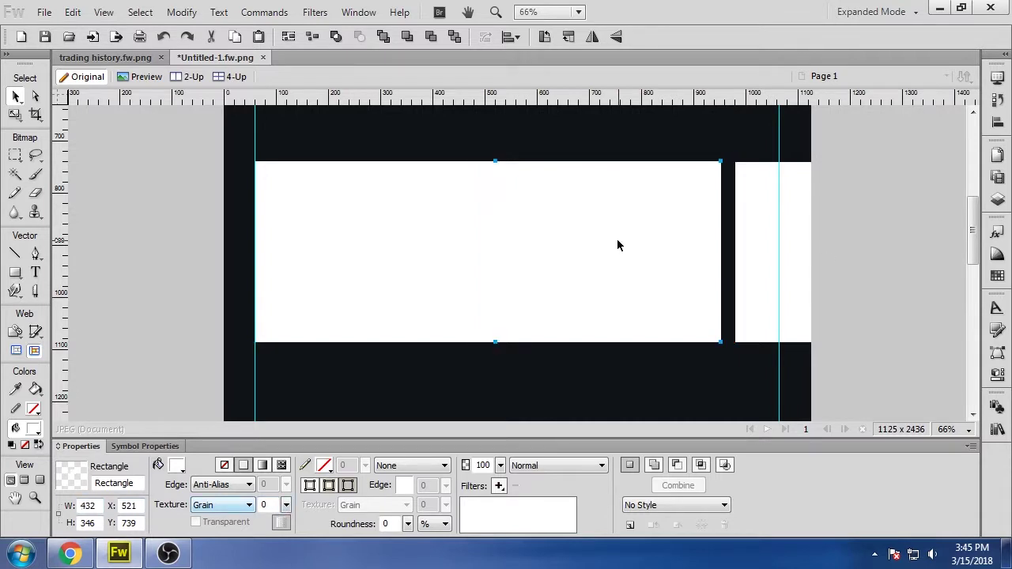
key("Delete")
left_click(767, 242)
key("Delete")
left_click_drag(408, 231, 651, 222)
mouse_move(430, 241)
left_mouse_down()
mouse_move(548, 241)
mouse_move(601, 226)
mouse_move(673, 234)
left_mouse_up()
left_click_drag(587, 227, 830, 212)
key("shift+Right")
Step: Set the height of all three white rectangles to 380 px
left_click_drag(179, 294, 790, 265)
left_click_drag(100, 523, 31, 526)
type("360")
key("Return")
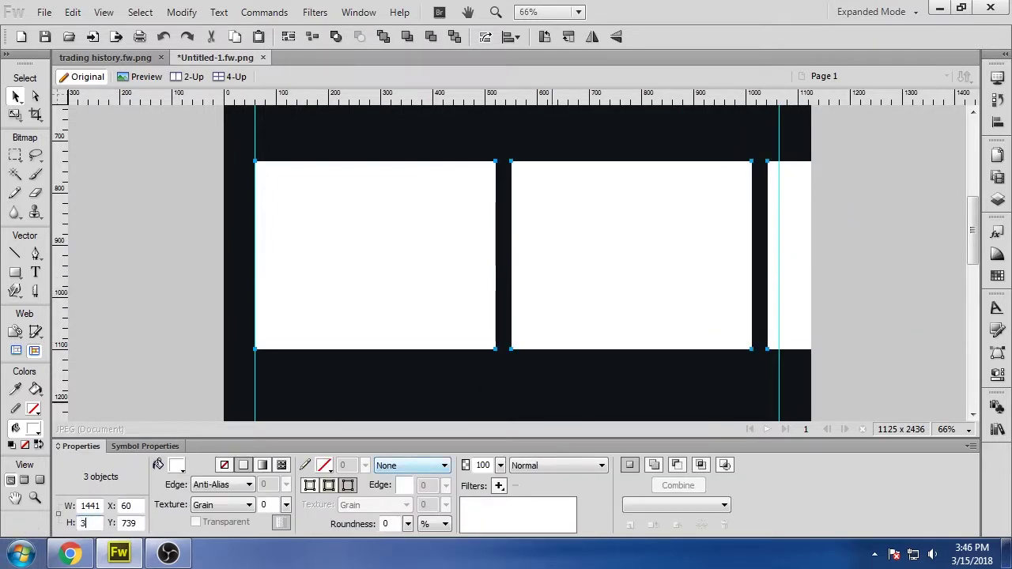
left_click(139, 339)
Step: Move the three white rectangles down together by 140 px to Y 879
scroll(139, 342, "up", 10)
scroll(139, 343, "down", 10)
scroll(136, 356, "up", 5)
scroll(131, 355, "down", 4)
scroll(110, 347, "up", 1)
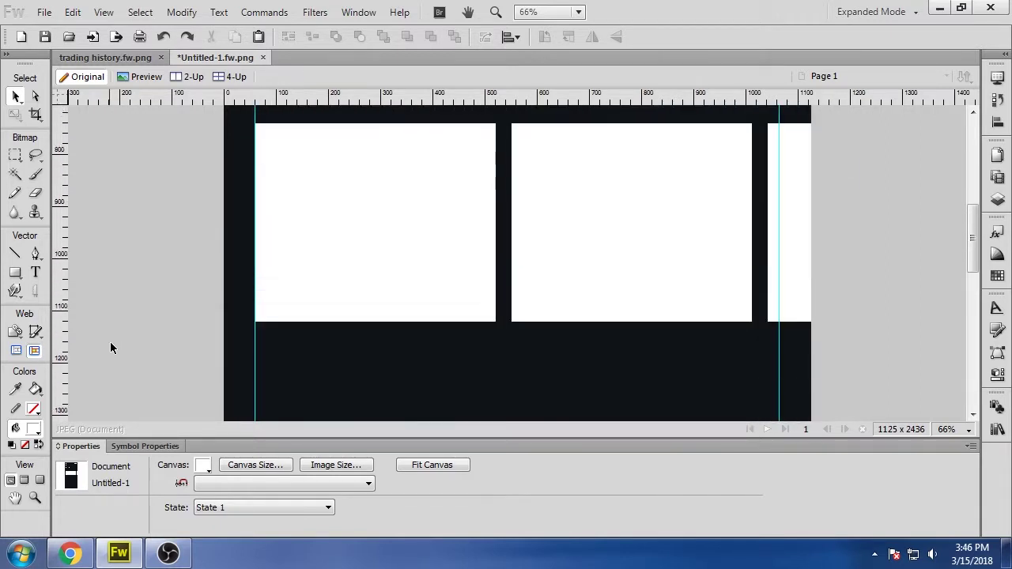
scroll(110, 348, "up", 4)
scroll(112, 342, "down", 3)
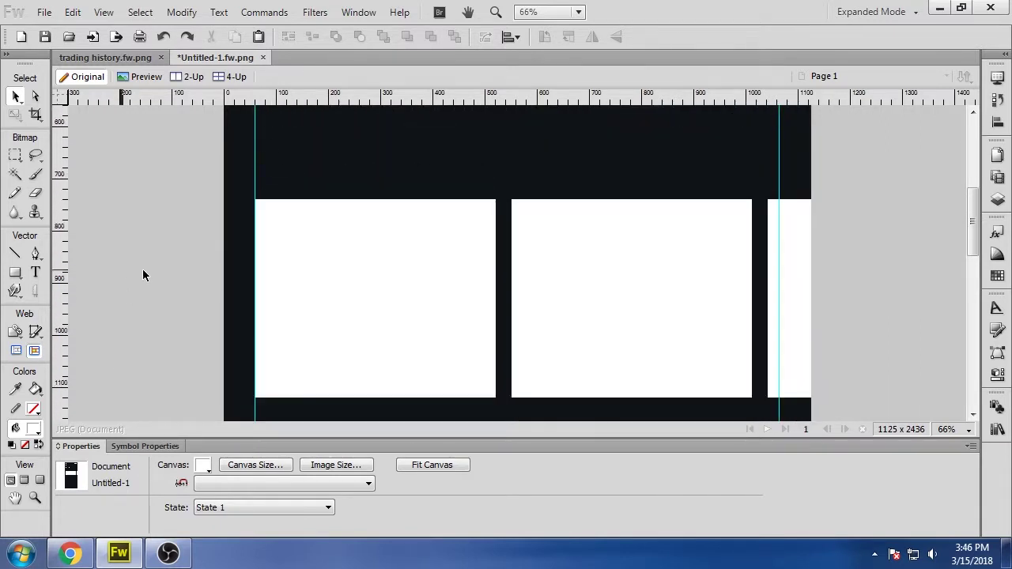
left_click_drag(121, 281, 818, 380)
key("shift+Down")
key("shift+Down")
key("shift+Down")
key("shift+Down")
key("shift+Down")
key("shift+Down")
key("shift+Down")
key("shift+Down")
key("shift+Down")
key("shift+Down")
scroll(849, 400, "up", 3)
scroll(180, 264, "down", 3)
key("shift+Down")
key("shift+Down")
key("shift+Down")
key("shift+Down")
scroll(161, 300, "up", 3)
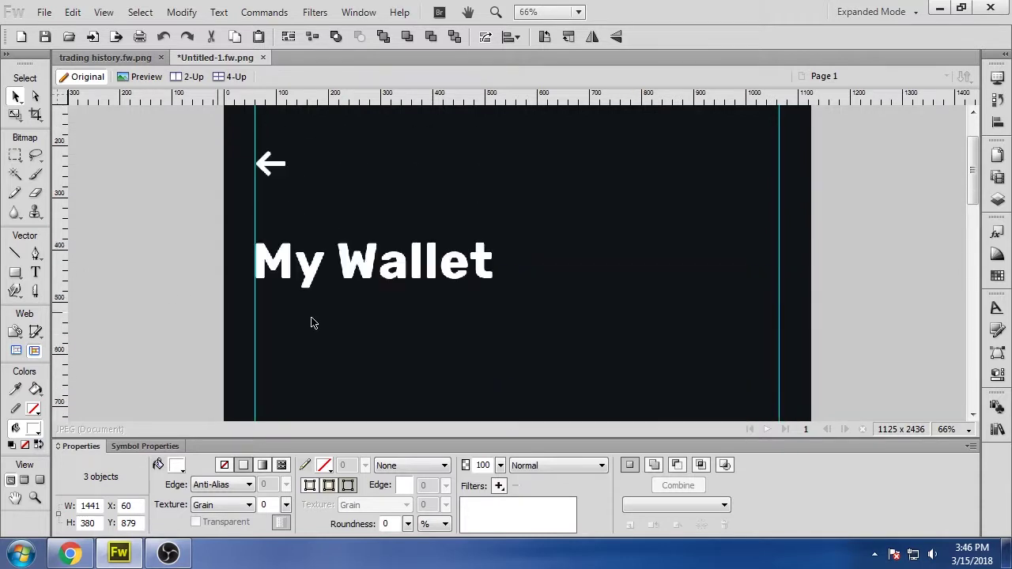
Step: Duplicate the "My Wallet" title below itself, change the copy to "$128,823.77", and move it slightly lower
left_click_drag(410, 269, 521, 356, "alt")
double_click(521, 355)
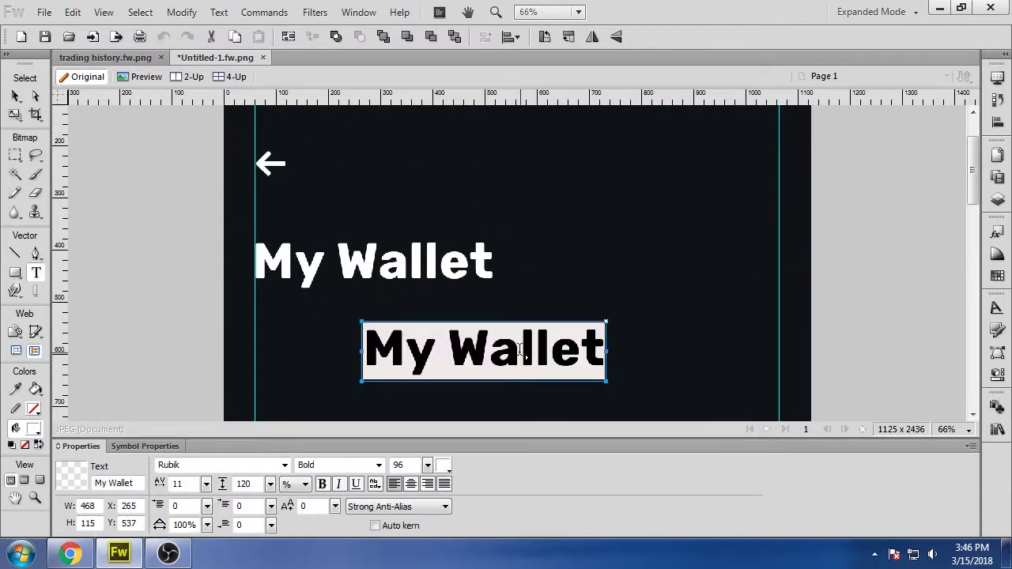
type("$128,823/")
key("BackSpace")
type(".2")
key("BackSpace")
type("77")
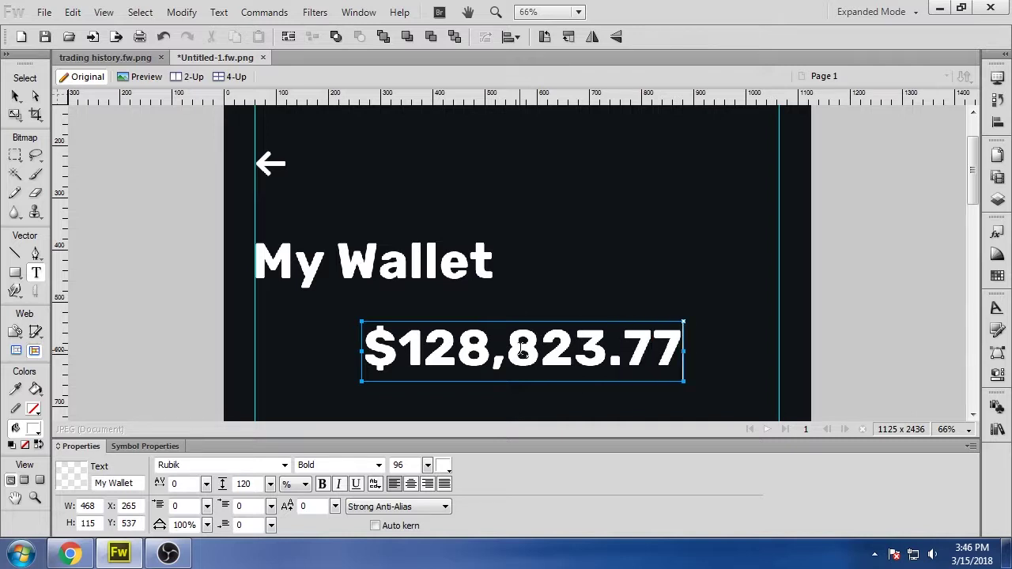
left_click(15, 96)
left_click(208, 316)
scroll(513, 308, "down", 1)
left_click_drag(513, 308, 509, 336)
Step: Set the "My Wallet" title's font size to 106 and nudge it to X 51 to align with the left guide
left_click_drag(427, 467, 430, 485)
left_click_drag(429, 464, 334, 465)
left_click(400, 221)
type("106")
key("Return")
left_click(159, 237)
left_click(261, 236)
key("Left")
scroll(261, 237, "up", 2)
scroll(262, 237, "down", 2)
scroll(262, 237, "up", 1)
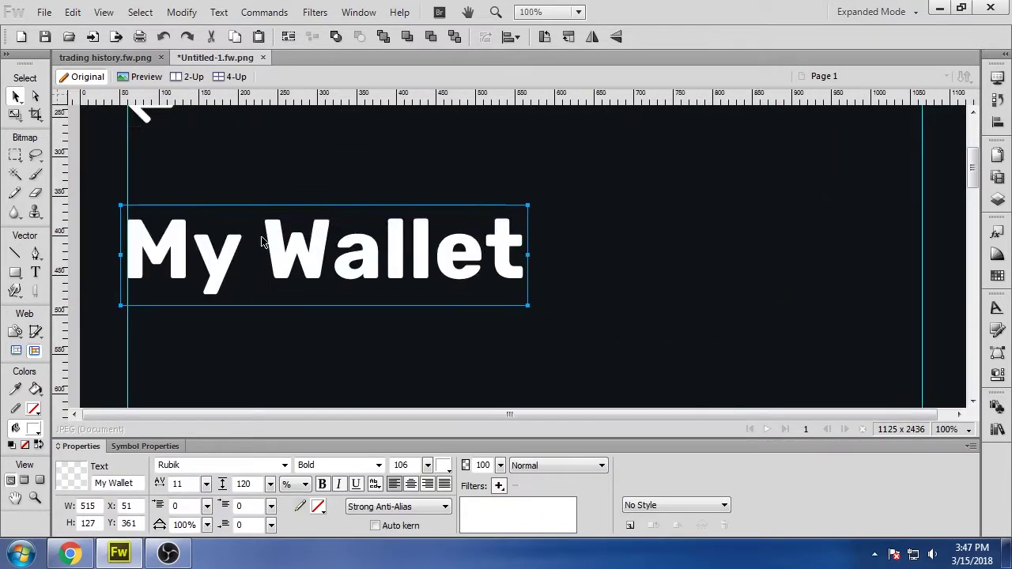
Step: Try font sizes 72 and 78 on the "$128,823.77" text
scroll(262, 242, "down", 3)
left_click(364, 324)
double_click(401, 465)
type("72")
key("Return")
left_click_drag(406, 468, 342, 473)
type("78")
key("Return")
scroll(731, 231, "down", 1)
scroll(906, 318, "up", 2)
Step: Set the "$128,823.77" text to size 76 and move it near the horizontal centre, at about X 320, Y 590
left_click(567, 372)
left_click_drag(408, 465, 378, 468)
type("76")
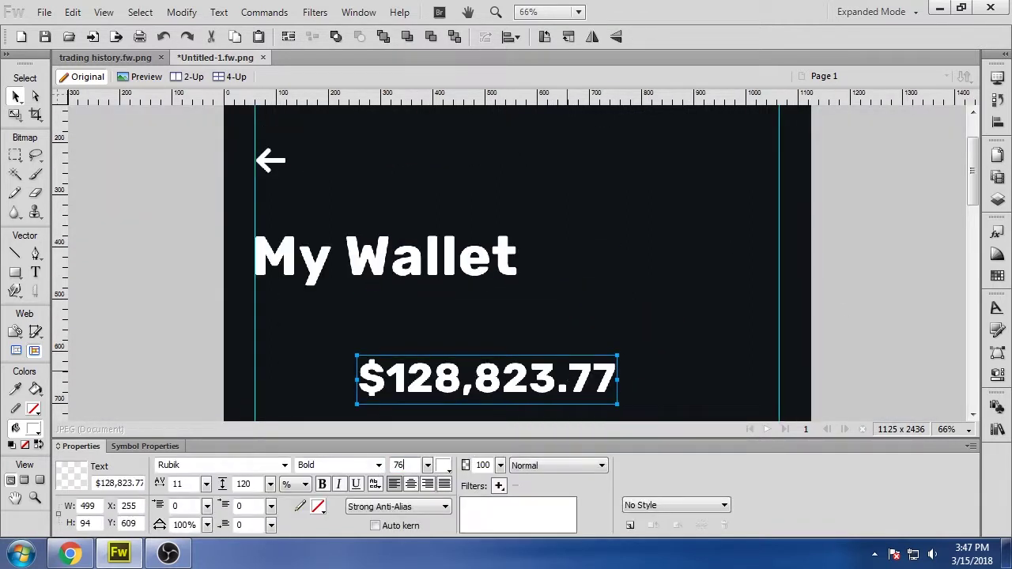
scroll(485, 377, "down", 3)
left_click_drag(502, 261, 537, 253)
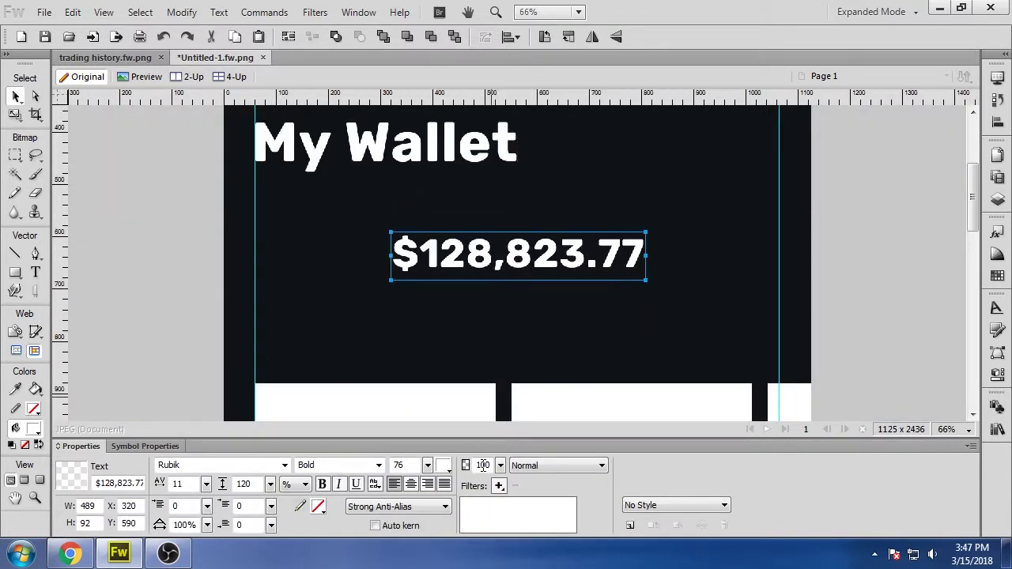
left_click_drag(500, 465, 509, 469)
left_click(861, 356)
Step: Add the text "CURRENT VALUE IN USD" below the "$128,823.77" amount
scroll(861, 357, "up", 3)
scroll(689, 260, "down", 10)
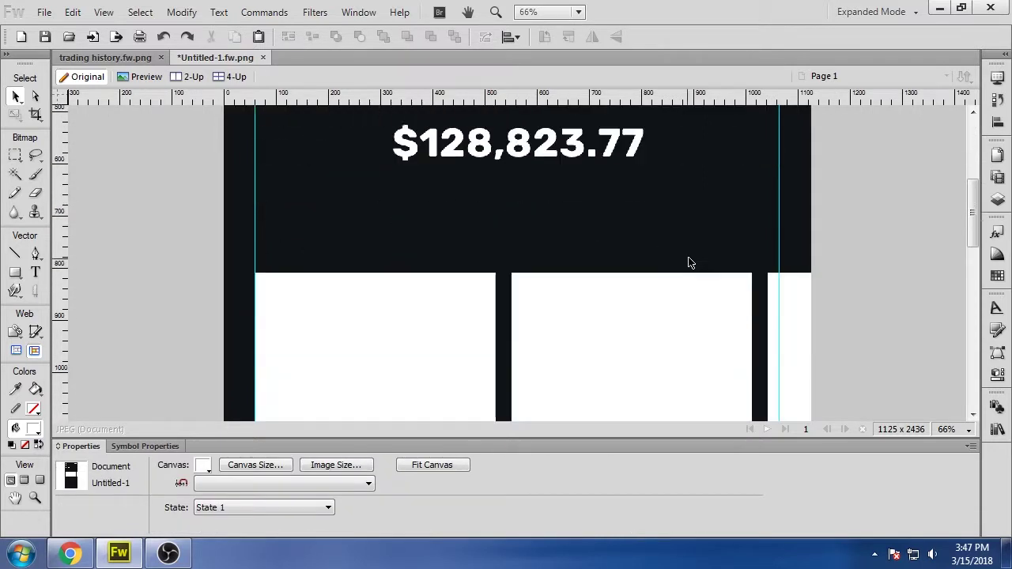
scroll(696, 250, "up", 12)
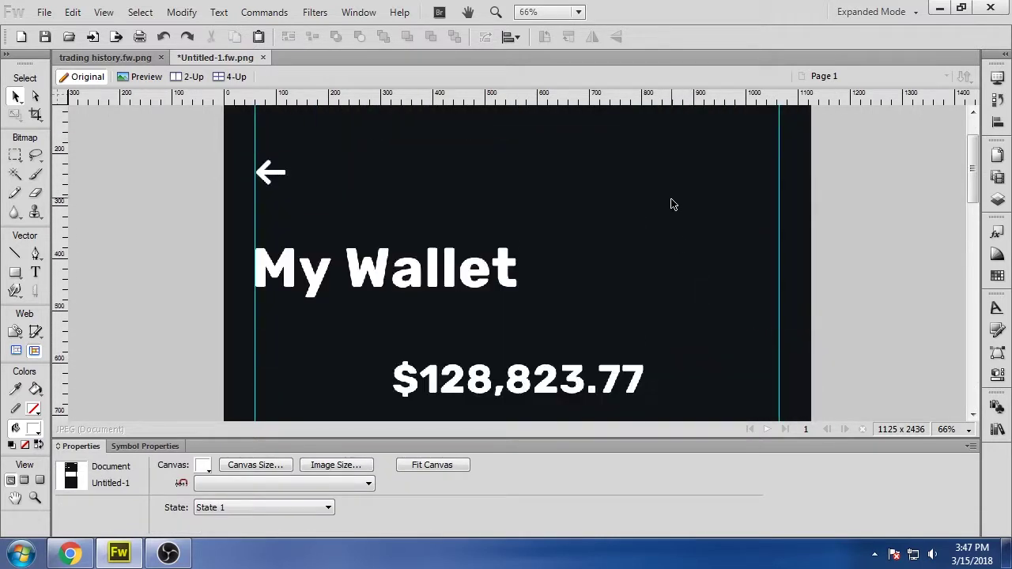
scroll(672, 203, "down", 2)
left_click(627, 260)
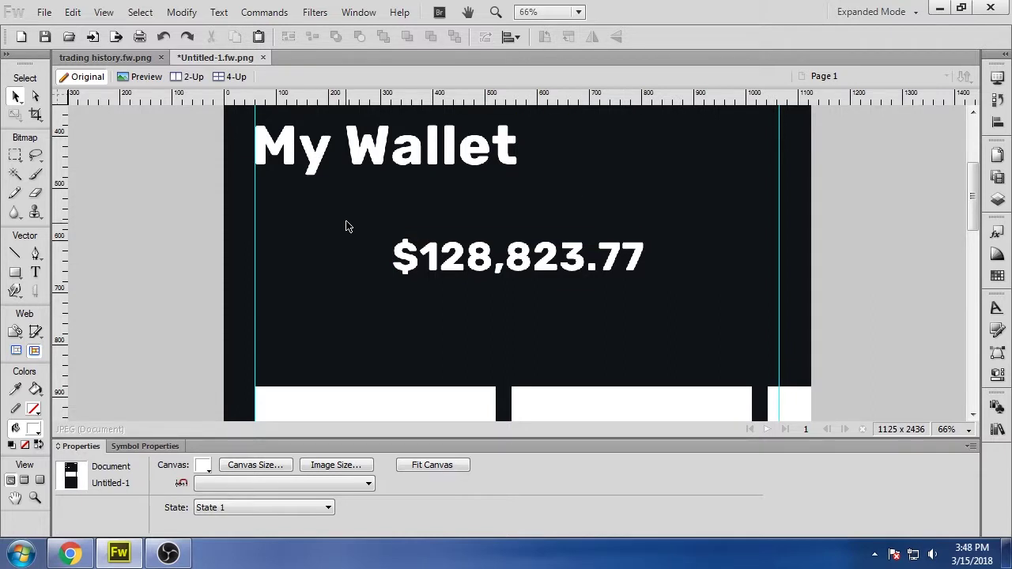
left_click(35, 272)
left_click(354, 310)
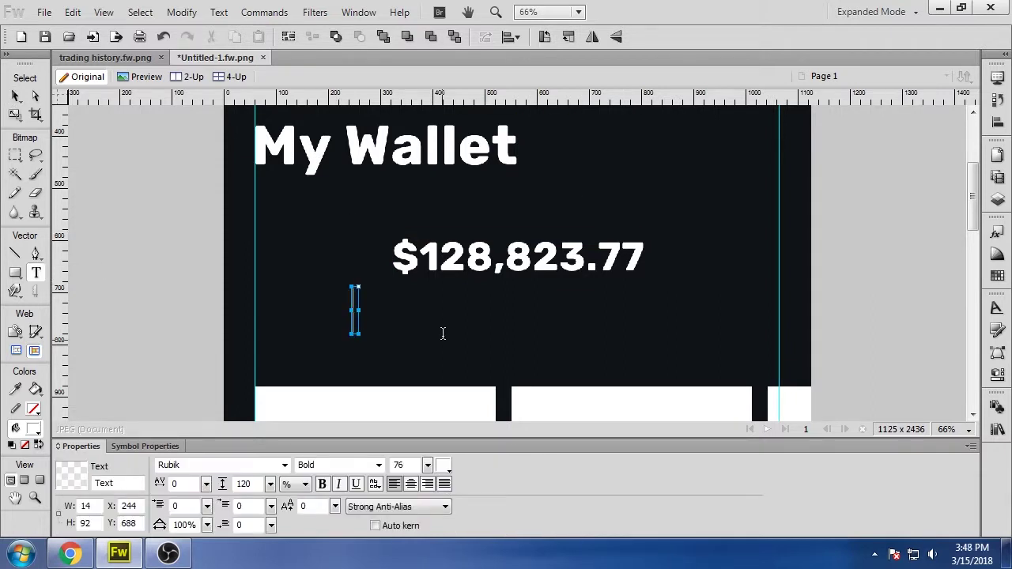
type("CURRENT VALUE IN USD")
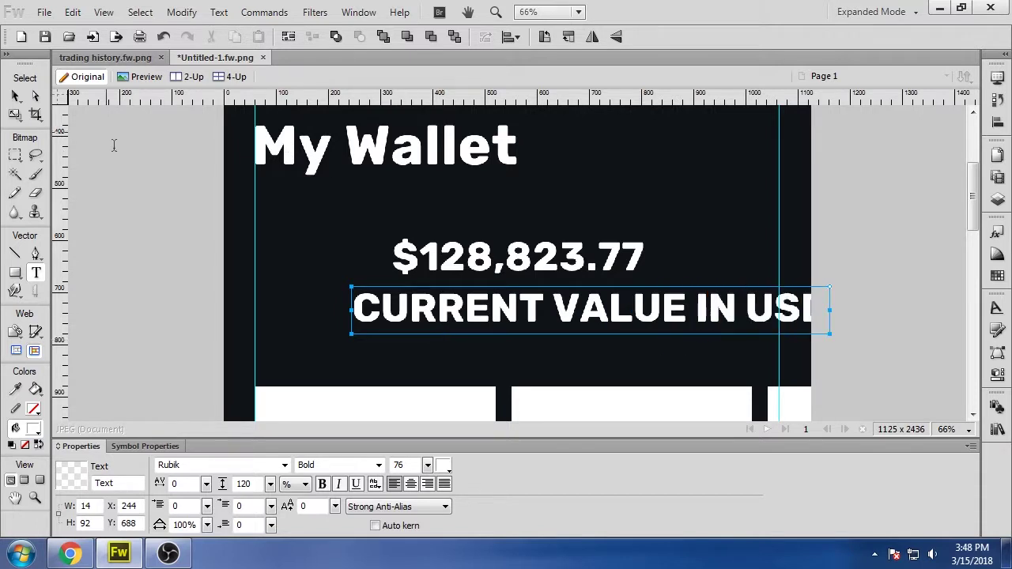
Step: Format the "CURRENT VALUE IN USD" caption in Rubik Regular at size 28
left_click(15, 96)
left_click(379, 465)
left_click(336, 416)
left_click_drag(428, 465, 432, 520)
left_click(379, 465)
left_click(334, 388)
Step: Move the caption beneath the "$128,823.77" amount, at about X 400, Y 699, and set its opacity to 85
left_click_drag(457, 317, 538, 302)
key("ctrl+equal")
left_click_drag(502, 463, 505, 466)
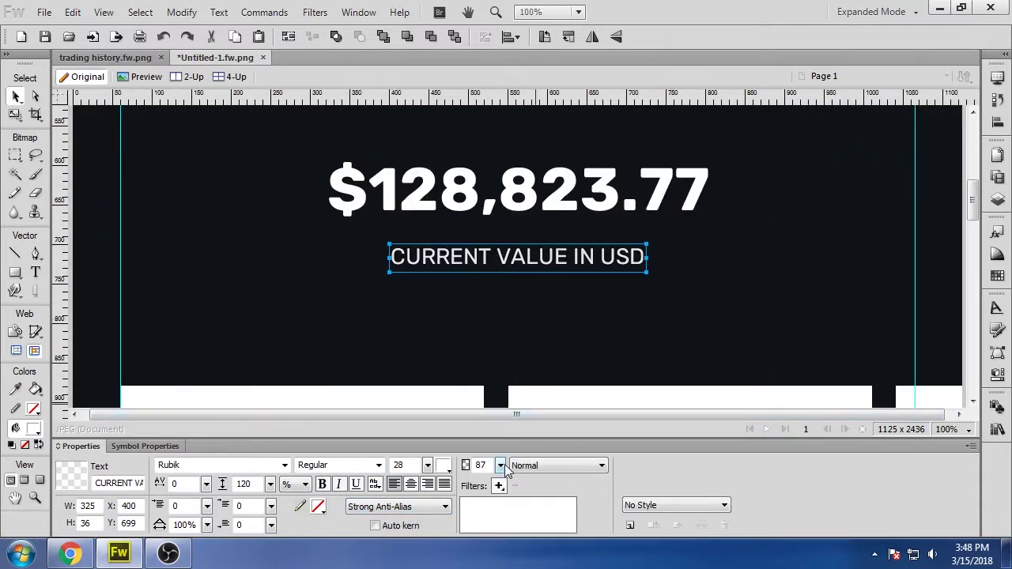
left_click(501, 368)
Step: Move the "$128,823.77" amount and its caption together 50 px down
scroll(501, 367, "up", 3)
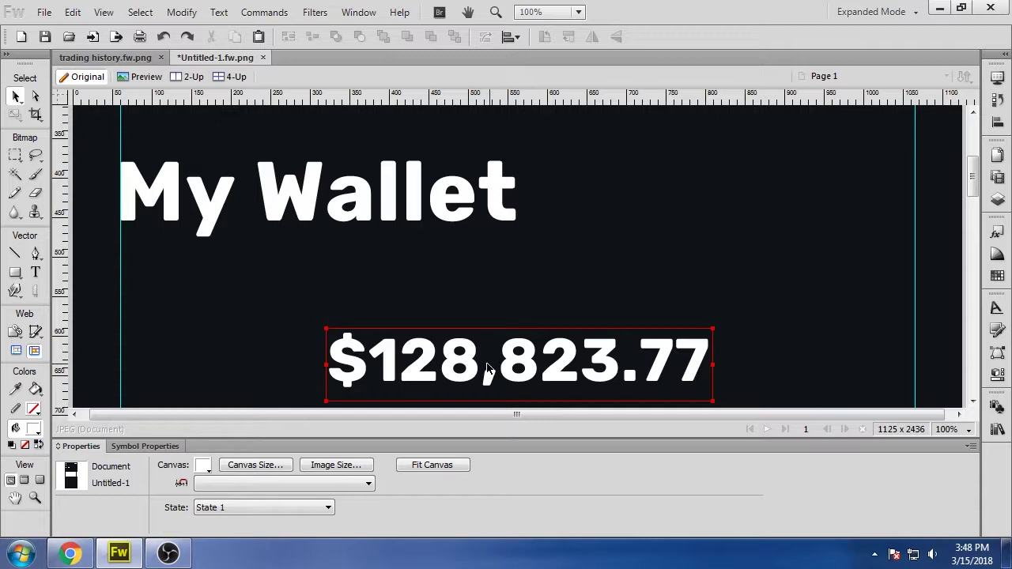
scroll(427, 307, "down", 4)
left_click(465, 204)
left_click(479, 150, "shift")
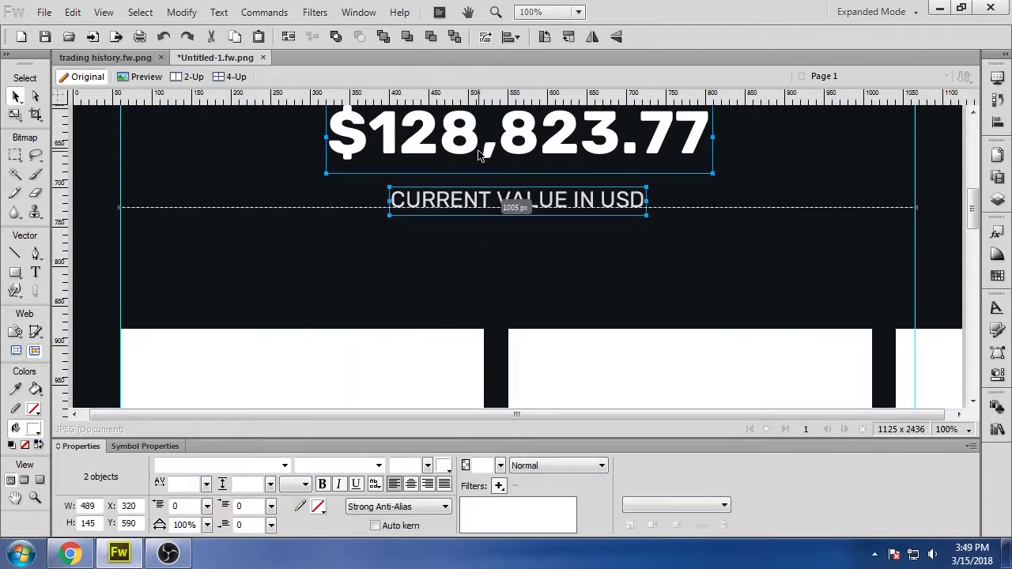
key("shift+Down")
key("shift+Down")
key("shift+Down")
key("shift+Down")
key("shift+Down")
scroll(498, 323, "up", 2)
scroll(500, 323, "down", 3)
Step: Widen the letter spacing of the "CURRENT VALUE IN USD" caption slightly
left_click(522, 246)
left_click(519, 185)
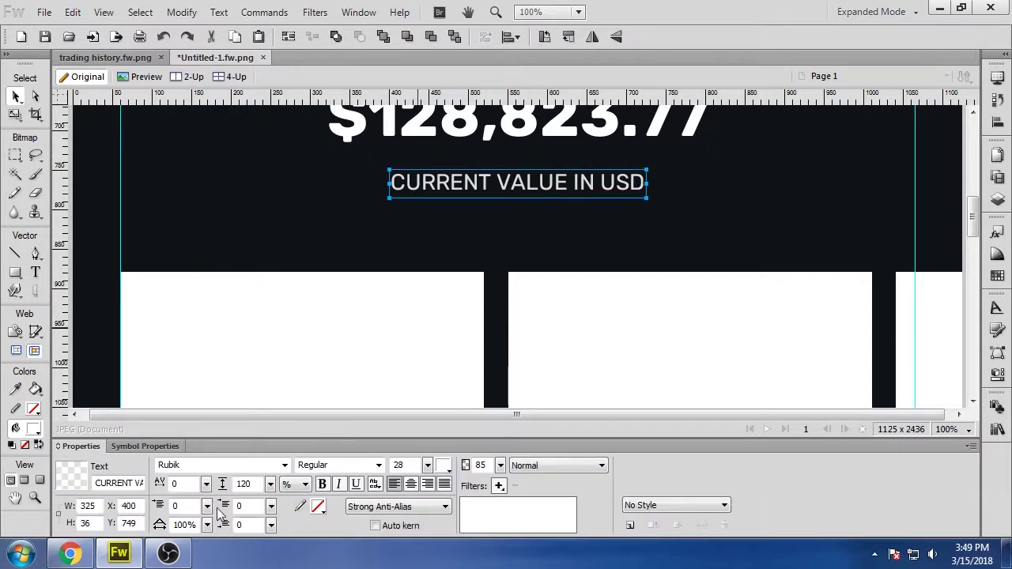
left_click_drag(207, 485, 209, 478)
Step: Centre the caption and the "$128,823.77" amount horizontally on the canvas
left_click(998, 123)
left_click(955, 87)
left_click(845, 120)
left_click(998, 123)
left_click(650, 138)
left_click(998, 123)
left_click(846, 120)
left_click(998, 123)
left_click(806, 233)
scroll(802, 256, "up", 3)
scroll(802, 255, "down", 2)
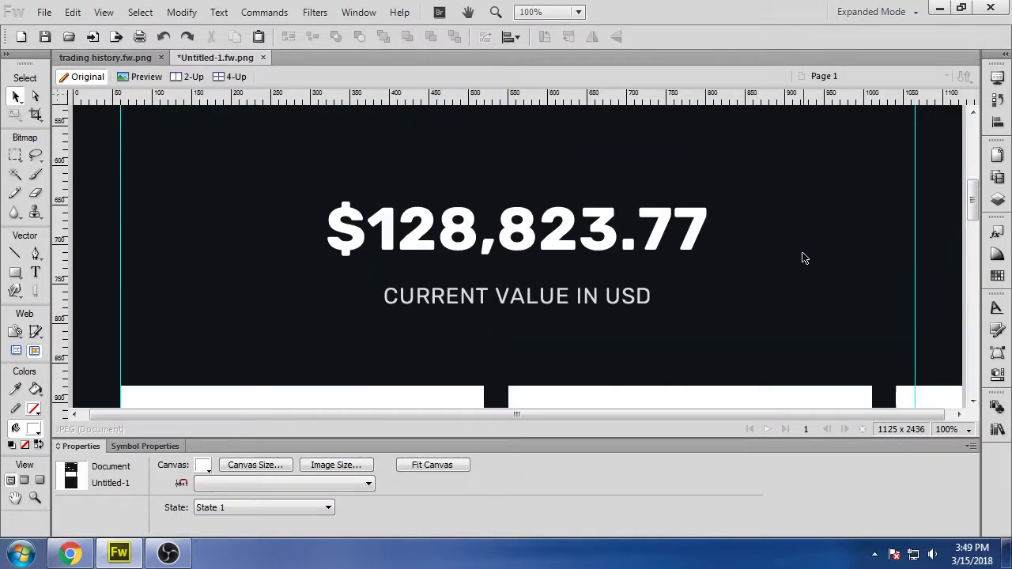
Step: Move the three white cards together down to Y 900
left_click(653, 291)
left_click(590, 378)
key("ctrl+minus")
scroll(590, 378, "up", 4)
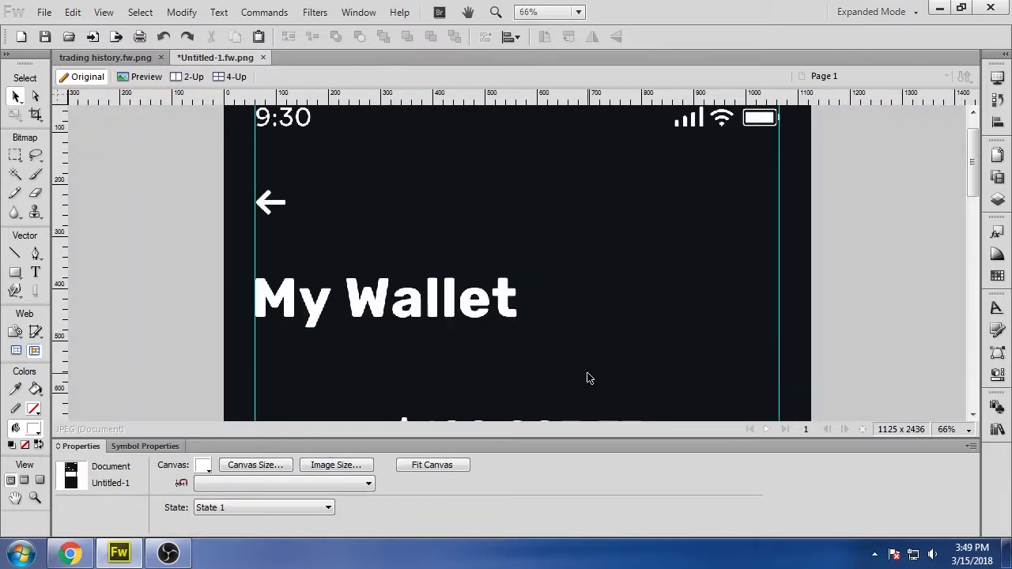
scroll(588, 378, "down", 2)
scroll(585, 378, "down", 1)
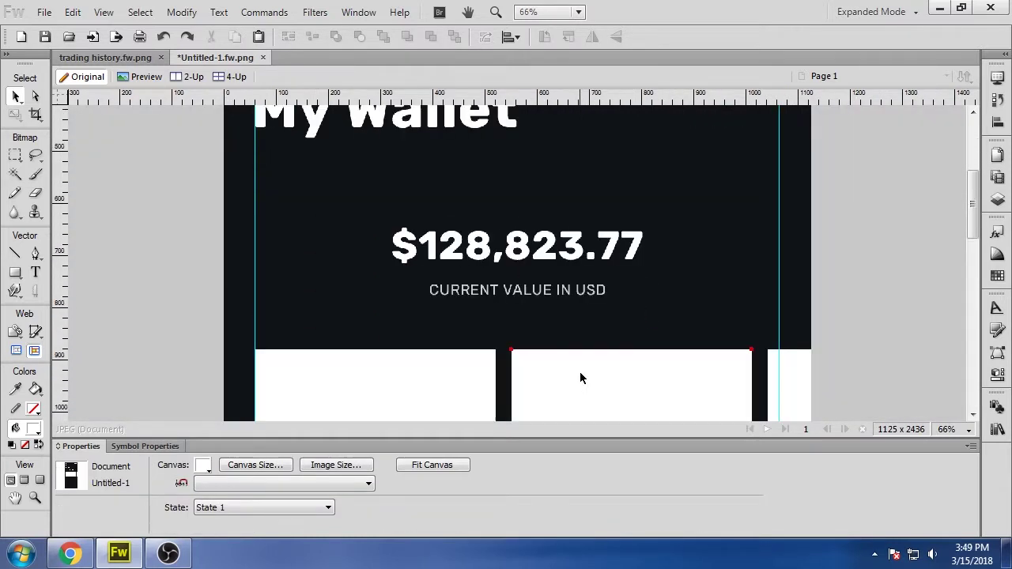
scroll(580, 378, "up", 2)
scroll(580, 378, "down", 5)
scroll(578, 377, "up", 3)
scroll(578, 372, "down", 3)
left_click_drag(632, 208, 898, 207)
key("shift+Down")
key("shift+Down")
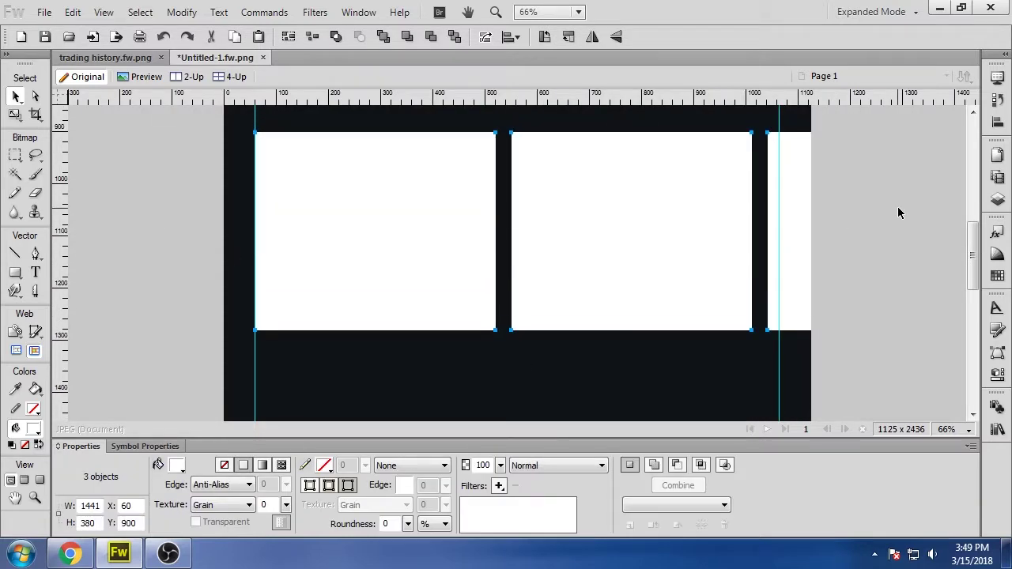
Step: Set the height of the three white cards to 420 px
left_click(869, 308)
scroll(868, 307, "up", 6)
scroll(866, 308, "down", 8)
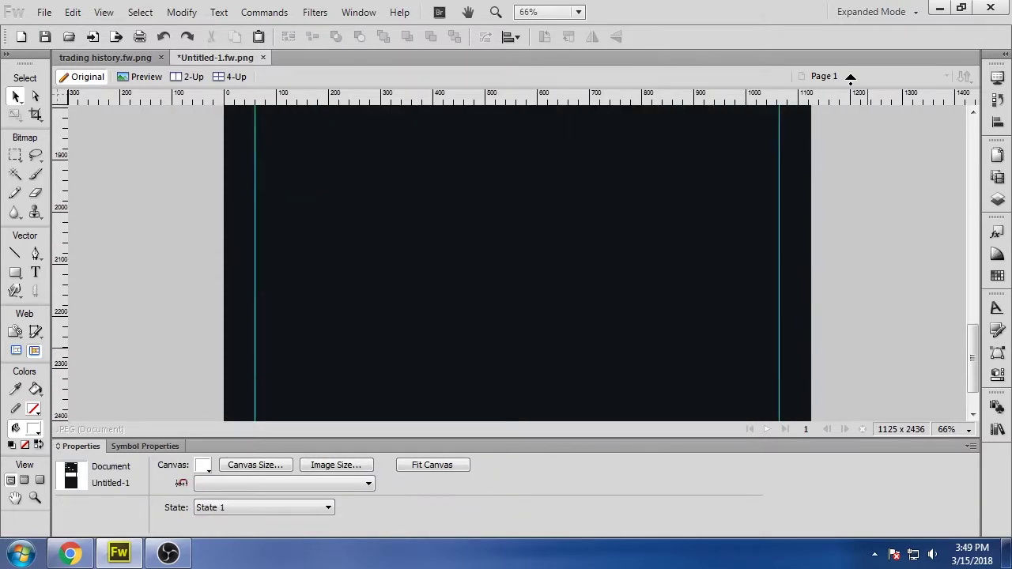
scroll(847, 326, "up", 6)
scroll(845, 328, "down", 1)
scroll(845, 329, "down", 3)
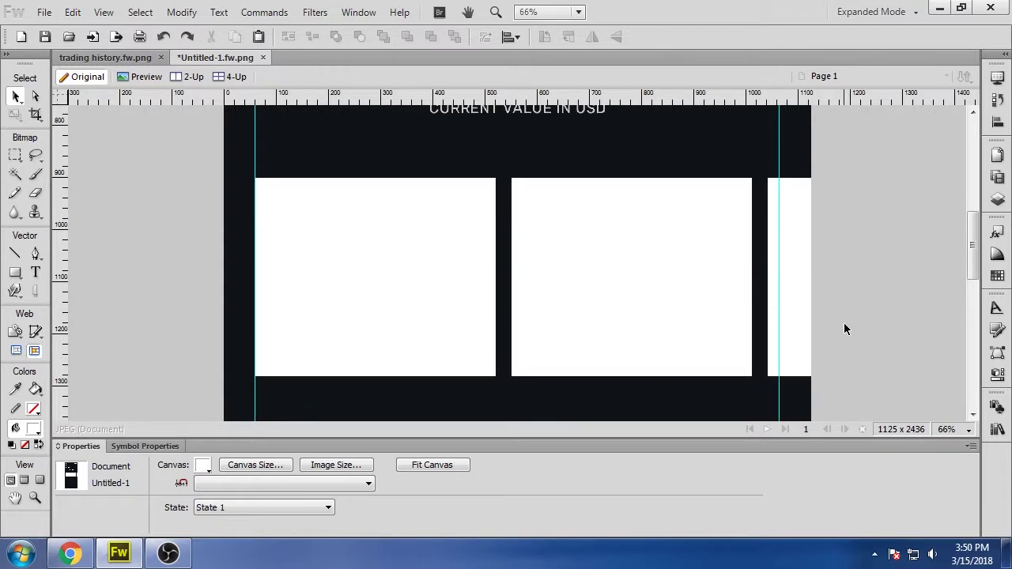
scroll(844, 329, "down", 3)
scroll(845, 329, "up", 2)
left_click_drag(155, 263, 779, 299)
left_click_drag(101, 524, 76, 523)
type("420")
key("Return")
left_click(151, 299)
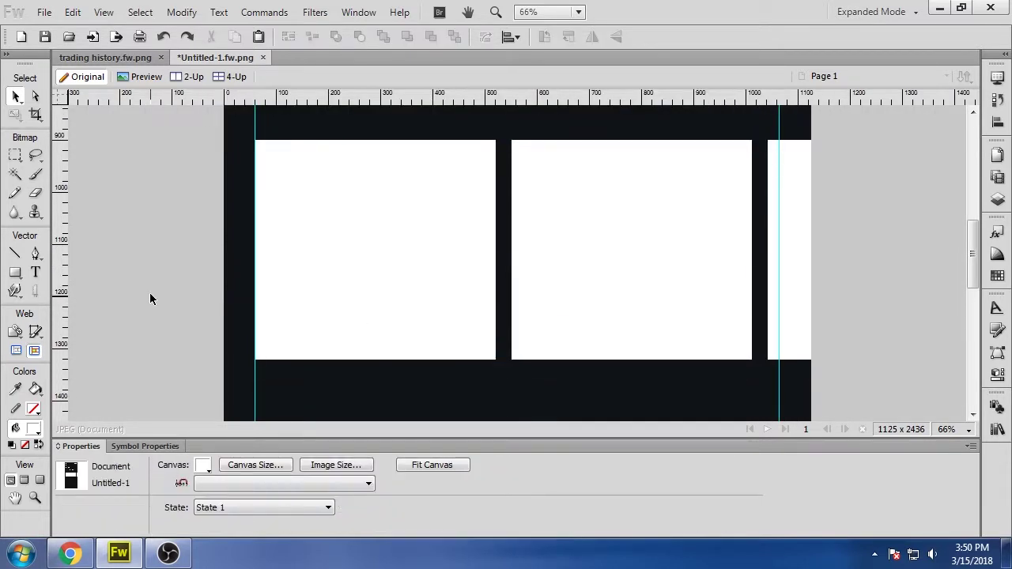
Step: Nudge the "CURRENT VALUE IN USD" caption up 5 px, closer to the amount
scroll(133, 314, "up", 5)
scroll(130, 309, "down", 3)
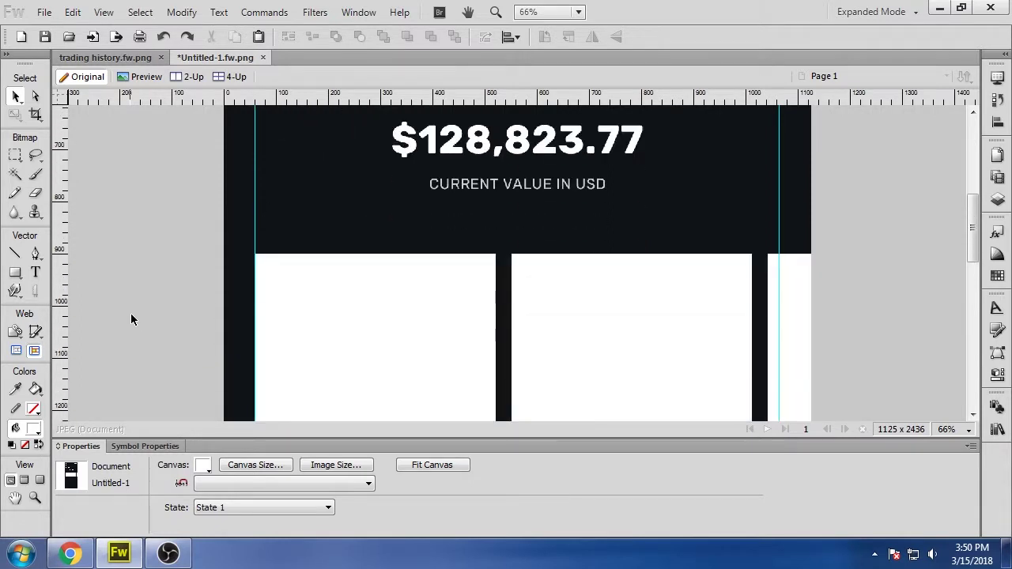
left_click(432, 186)
key("Up")
key("Up")
key("Up")
key("Up")
key("Up")
left_click(503, 346)
scroll(503, 346, "up", 3)
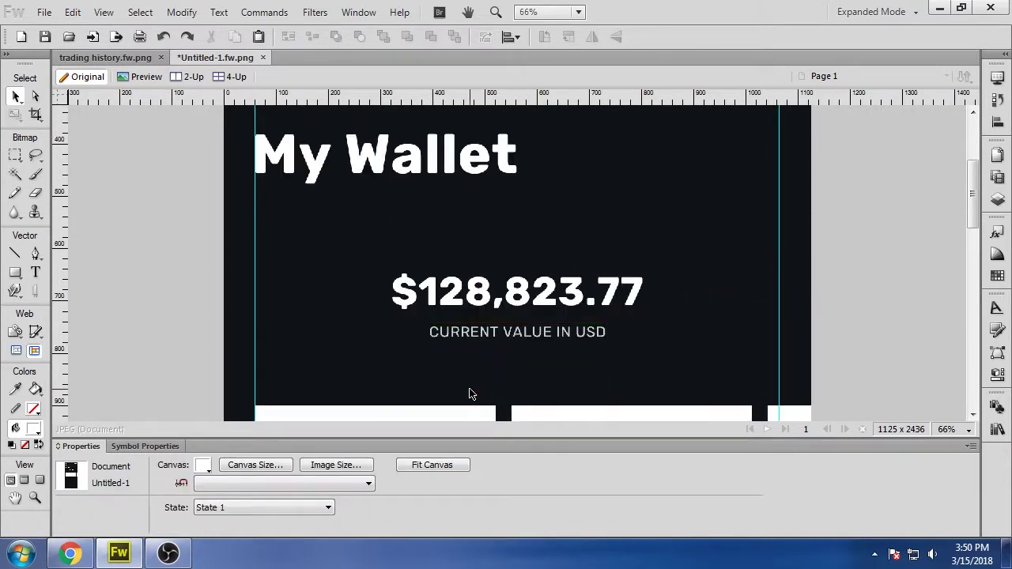
Step: Add the text "Bitcoin" in the upper part of the first white card
scroll(129, 255, "down", 4)
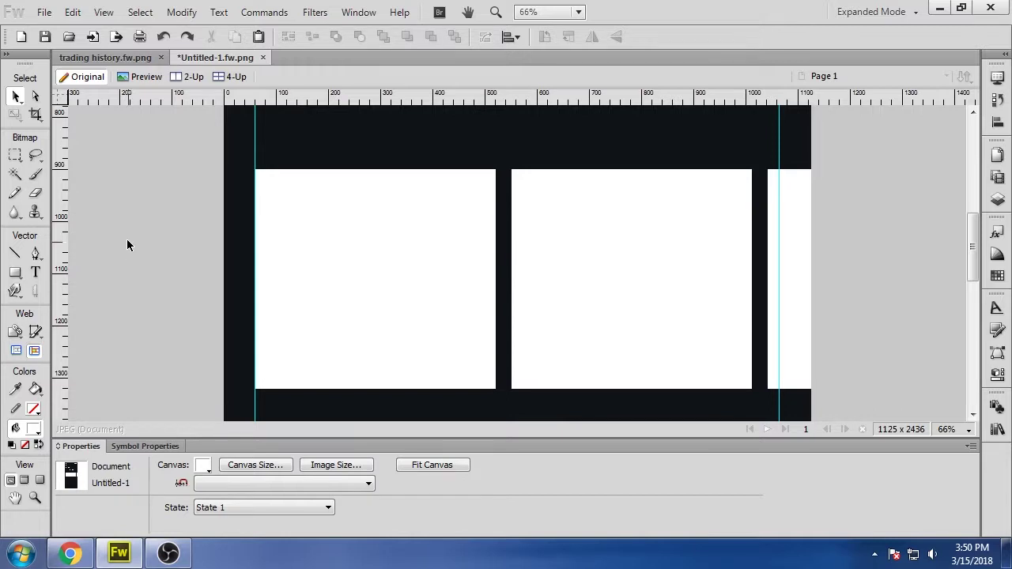
key("t")
left_click(280, 226)
type("Bitcoin")
left_click(15, 96)
Step: Format "Bitcoin" as Rubik Bold, size 48, in the dark colour sampled from the page background
left_click_drag(427, 465, 433, 443)
left_click(338, 465)
left_click(308, 435)
left_click(443, 466)
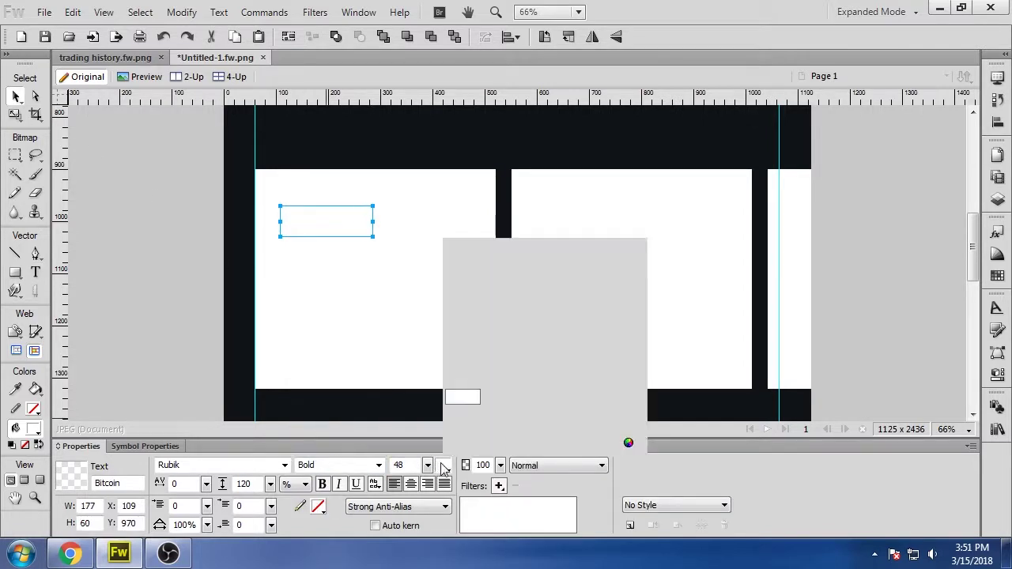
left_click(454, 146)
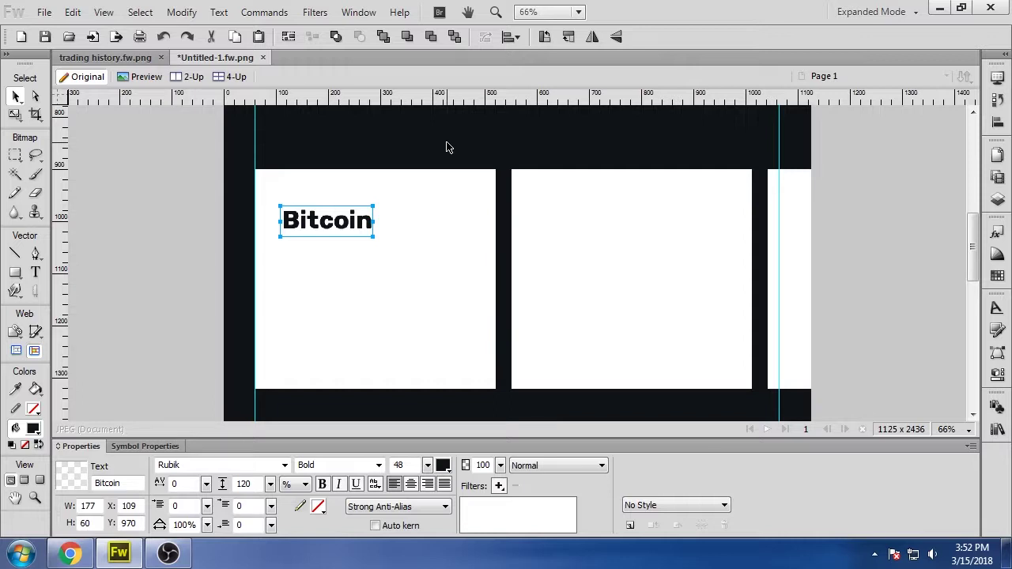
Step: Move "Bitcoin" toward the first card's upper-left corner, at about X 90, Y 940
left_click_drag(330, 212, 320, 202)
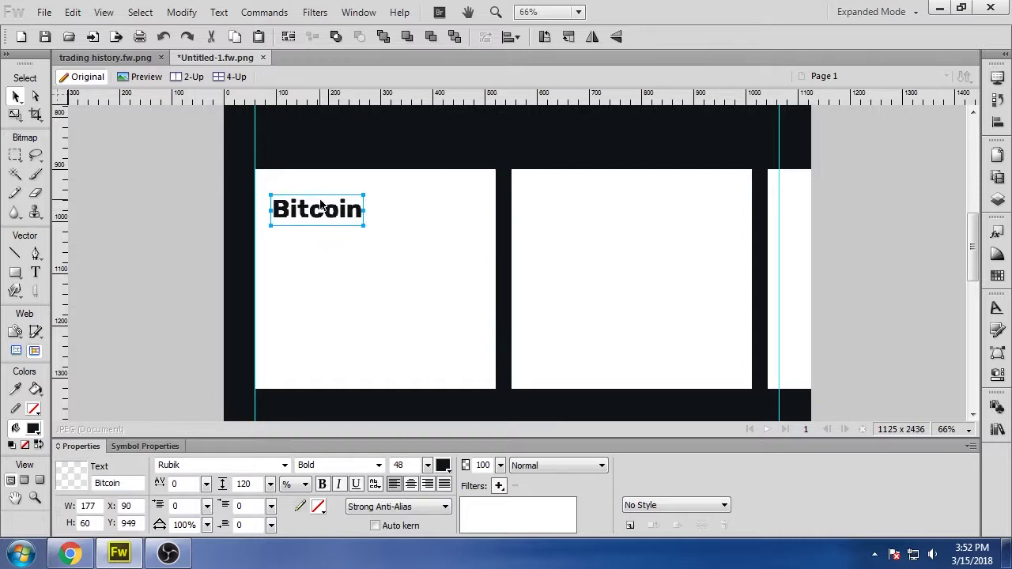
left_click(221, 263)
left_click(320, 210)
key("shift+Up")
left_click(134, 253)
Step: Duplicate "Bitcoin" to its right on the same card and change the copy's text to "BTC"
left_click_drag(302, 210, 448, 210)
double_click(446, 208)
key("ctrl+a")
type("BTC")
left_click(16, 96)
Step: Set "BTC" to Rubik Medium, size 27, and move it toward the first card's right edge
mouse_move(432, 467)
left_mouse_down()
mouse_move(435, 483)
mouse_move(432, 473)
left_mouse_up()
left_click(379, 466)
left_click(316, 401)
left_click_drag(436, 210, 457, 209)
left_click(103, 245)
Step: Draw a 30 x 8 px dark spacer rectangle against the first card's left edge, at X 60, Y 1145
key("u")
left_click_drag(254, 296, 272, 302)
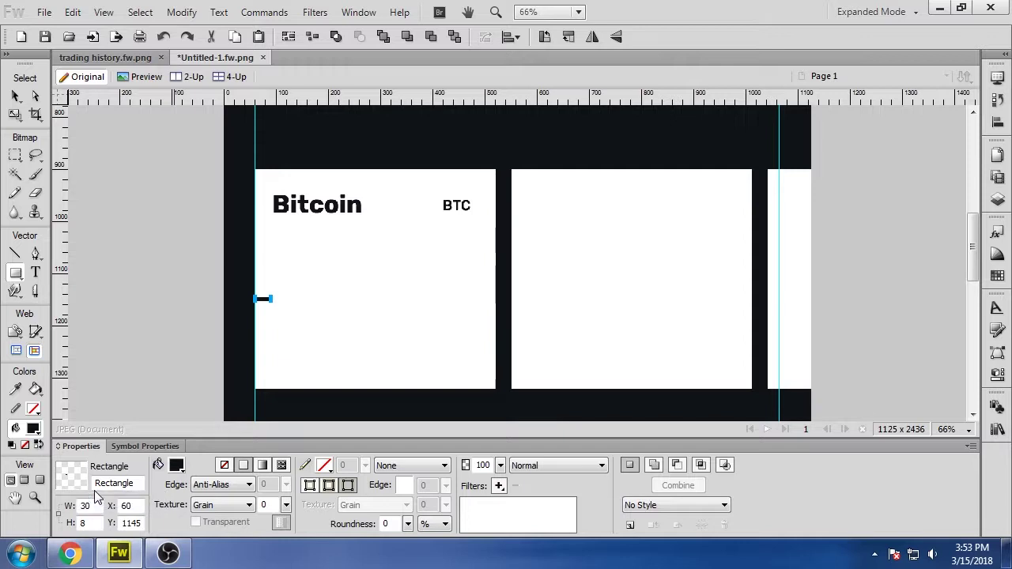
left_click(21, 97)
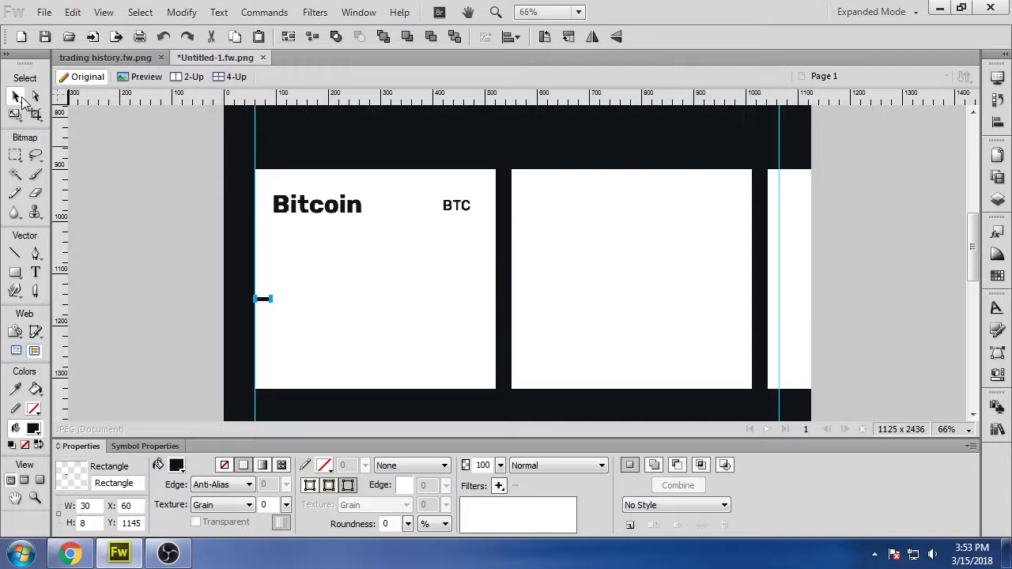
left_click(81, 259)
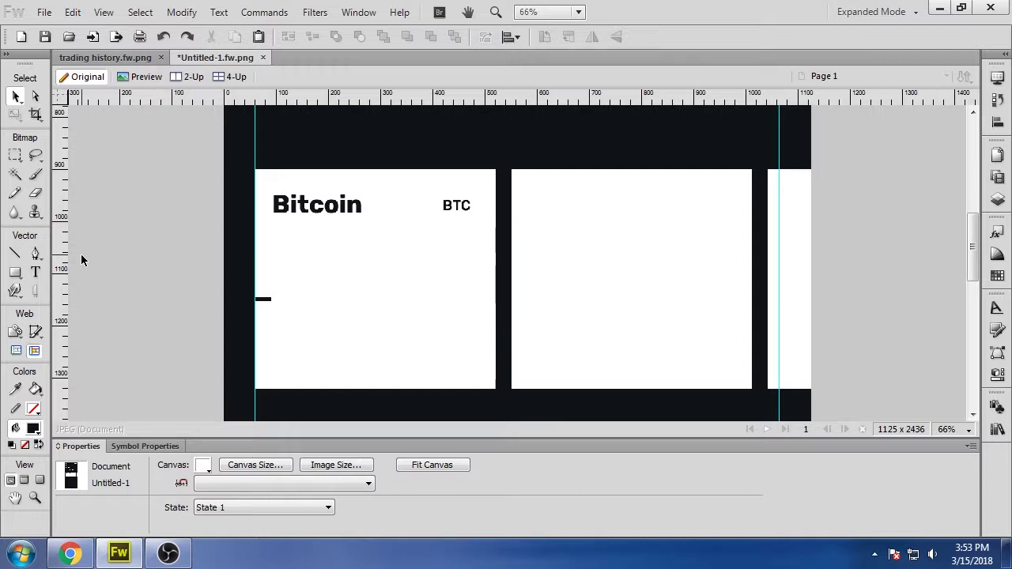
Step: Set the width of the first and second white cards to 472 px
left_click(402, 355)
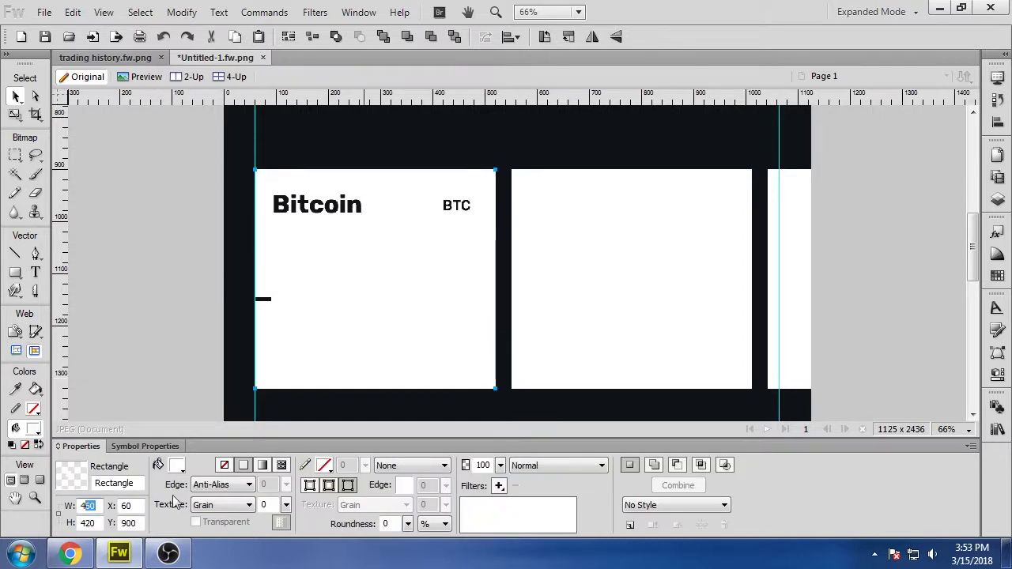
left_click(700, 259)
double_click(88, 506)
type("472")
key("Return")
Step: Try nudging the second card left to about X 537, closer to the first card
left_click(791, 261)
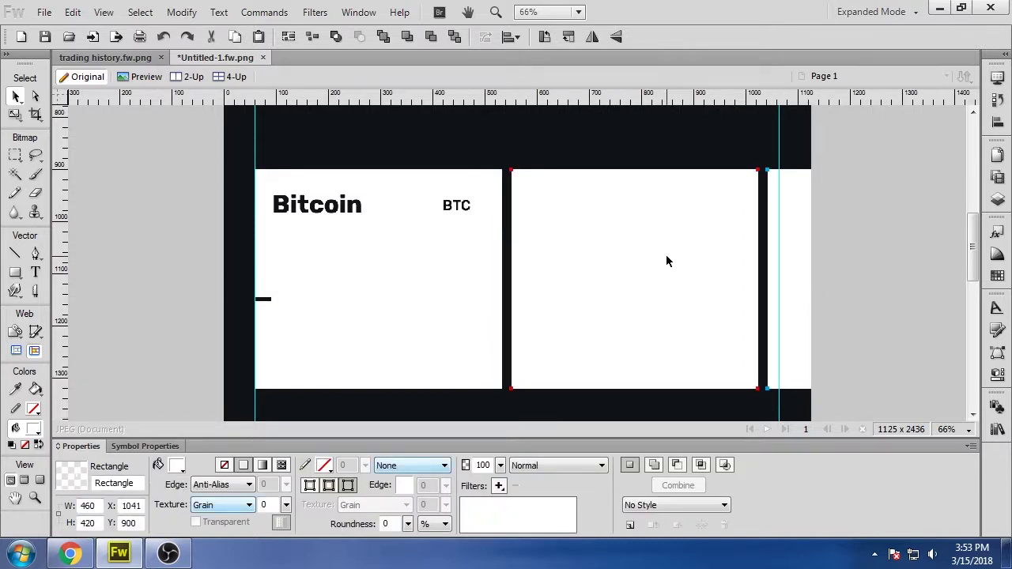
left_click(667, 257)
key("Left")
key("Left")
key("Left")
key("Left")
key("Left")
key("Left")
key("Left")
key("Left")
key("Left")
key("Left")
key("Left")
key("Left")
key("Left")
key("Left")
key("Left")
key("Left")
key("Left")
key("Left")
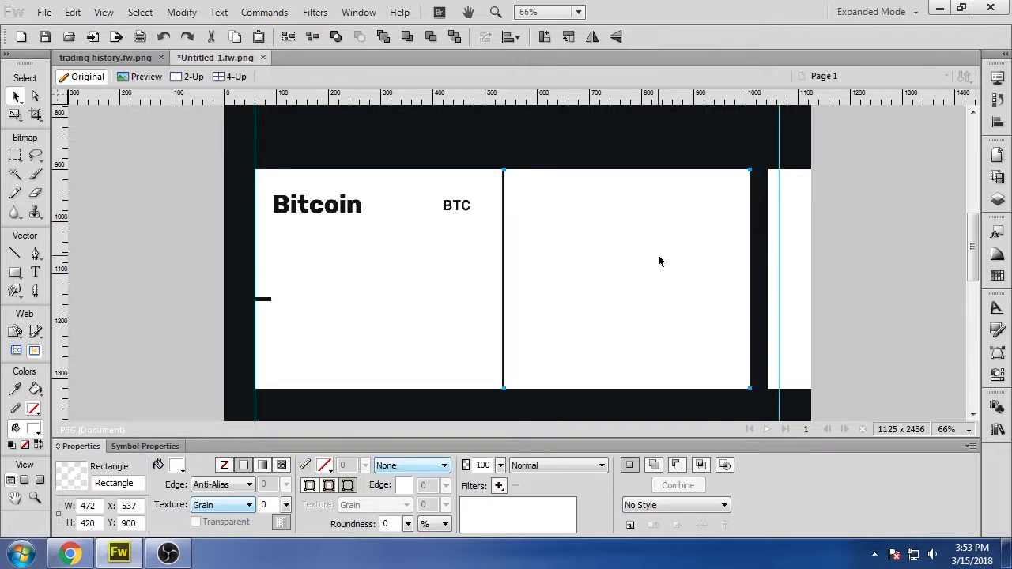
Step: Move the second card right to leave a 30 px gap after the first, and move the third card to X 1064
key("shift+Right")
key("ctrl+1")
key("shift+Left")
key("Left")
key("shift+Right")
key("shift+Right")
key("shift+Right")
key("ctrl+minus")
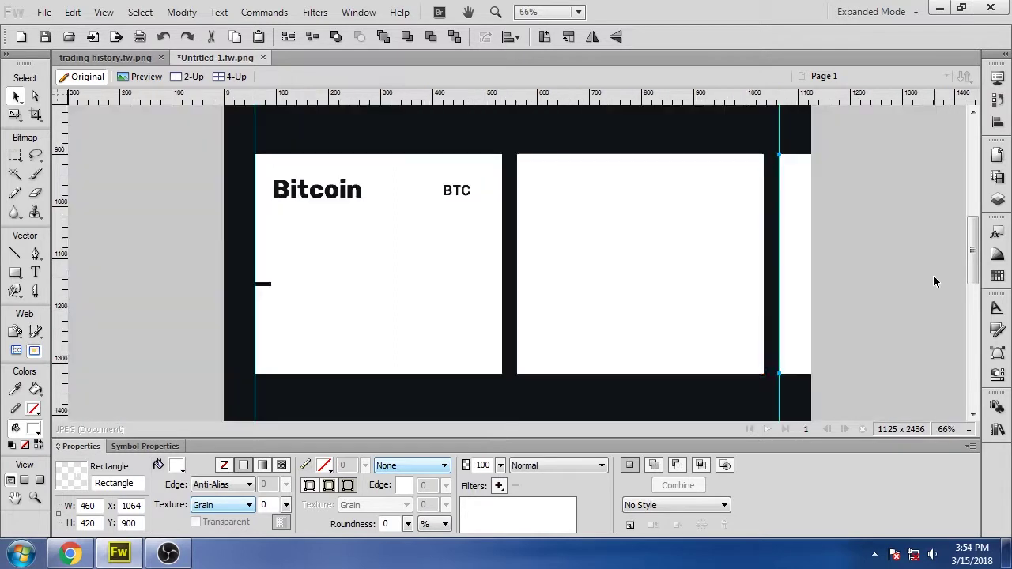
left_click(175, 257)
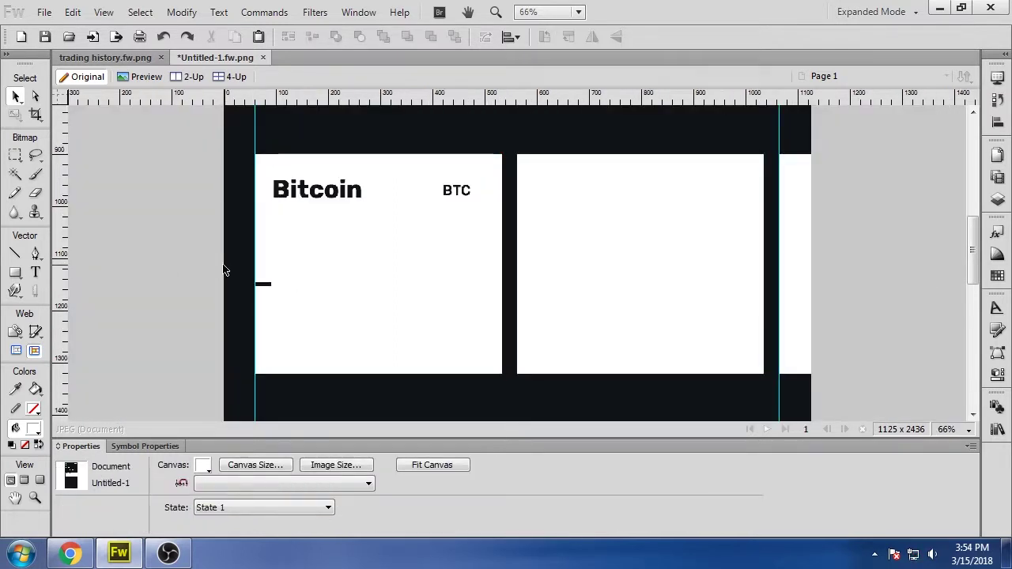
Step: Place a vertical guide at X 90, on the right edge of the small spacer rectangle
left_click(263, 285)
key("ctrl+plus")
key("ctrl+plus")
key("ctrl+plus")
key("ctrl+plus")
left_click_drag(60, 299, 318, 314)
Step: Nudge "Bitcoin" left to X 86 so its first letter aligns with the X 90 guide
scroll(318, 315, "up", 5)
scroll(318, 315, "down", 3)
left_click(362, 332)
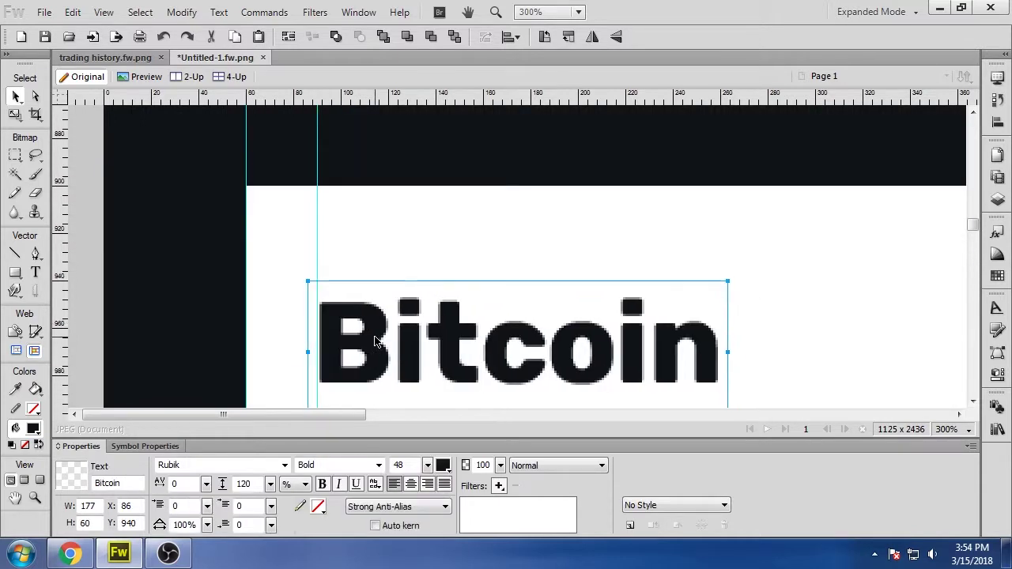
key("Left")
Step: Move the spacer rectangle against the first card's right edge, at X 502, Y 1139
scroll(362, 331, "down", 4)
left_click(276, 250)
key("ctrl+1")
left_click_drag(136, 257, 460, 258)
key("ctrl+equal")
key("ctrl+equal")
key("ctrl+equal")
key("ctrl+equal")
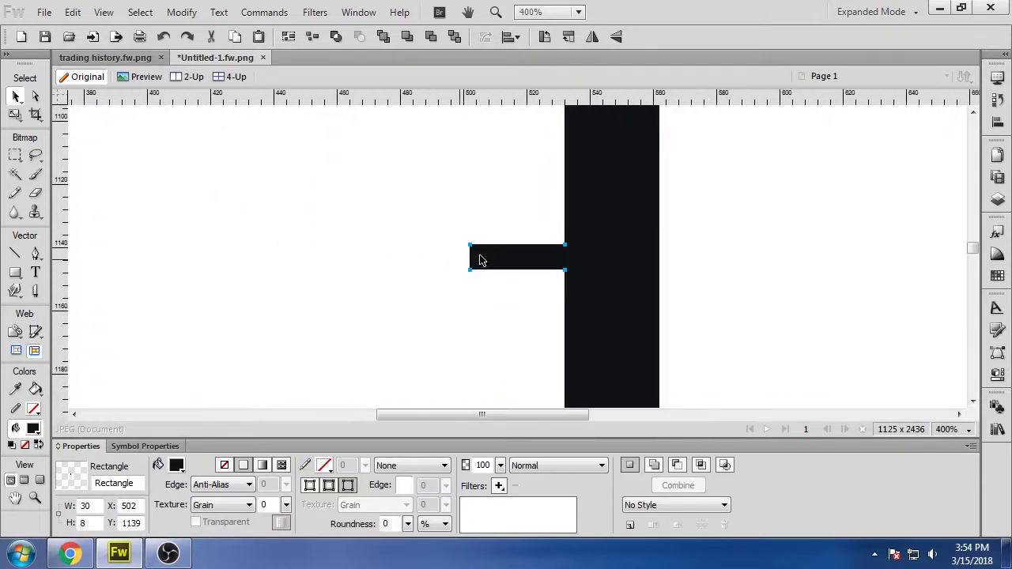
Step: Place a vertical guide at X 502 on the spacer's left edge and move "BTC" right toward it, to X 446
scroll(470, 294, "up", 5)
left_click(332, 212)
key("shift+Right")
key("shift+Right")
key("shift+Right")
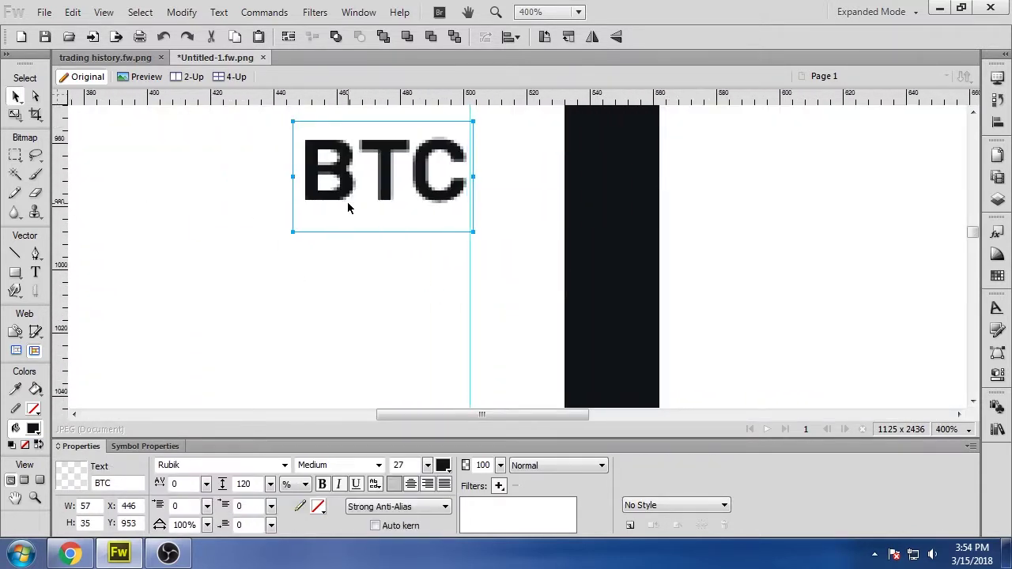
Step: Lower the opacity of "BTC" and change the text colour of "Bitcoin" from black to a dark grey
key("ctrl+minus")
key("ctrl+minus")
key("ctrl+minus")
mouse_move(501, 465)
left_mouse_down()
mouse_move(510, 503)
mouse_move(501, 462)
left_mouse_up()
left_click(240, 262)
left_click(443, 465)
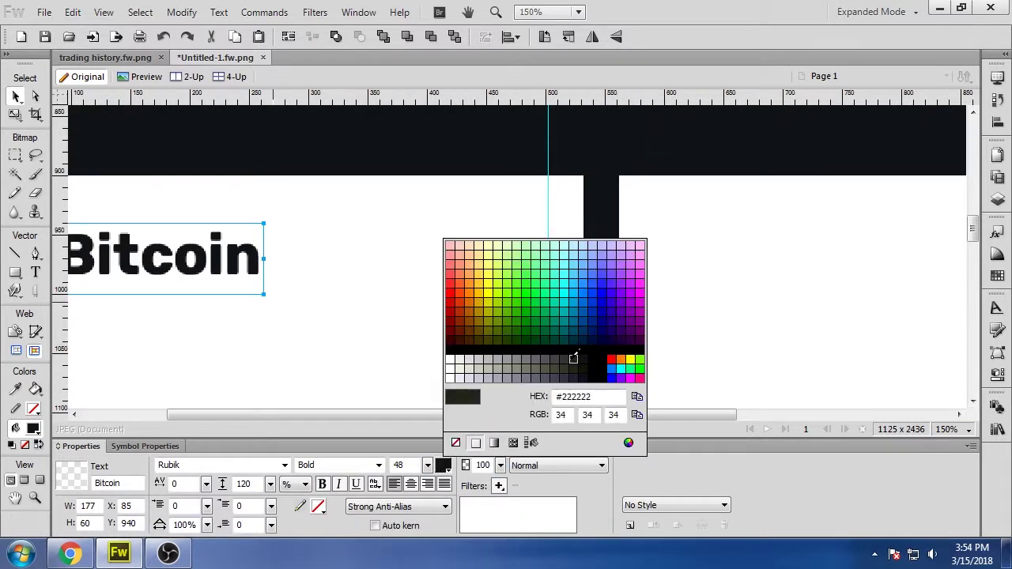
left_click(576, 357)
left_click(442, 465)
left_click(564, 356)
left_click(443, 465)
left_click(568, 356)
Step: Apply a dark grey text colour to "BTC" and set the text colour of "Bitcoin" to #222222
left_click(518, 260)
left_click(443, 465)
left_click(567, 359)
left_click(443, 465)
left_click(567, 358)
left_click(167, 255)
left_click(443, 465)
left_click(576, 357)
left_click(518, 257)
left_click(443, 465)
left_click(567, 357)
left_click(497, 340)
key("ctrl+minus")
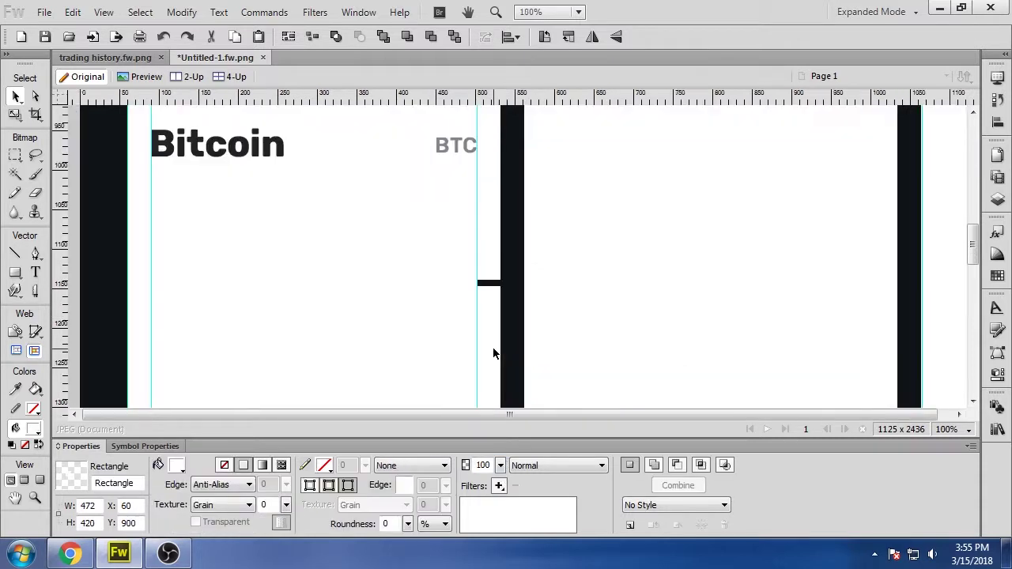
Step: Move "Bitcoin" and "BTC" up together by 8 px within the first card, keeping their horizontal positions
scroll(490, 353, "up", 3)
scroll(399, 387, "down", 1)
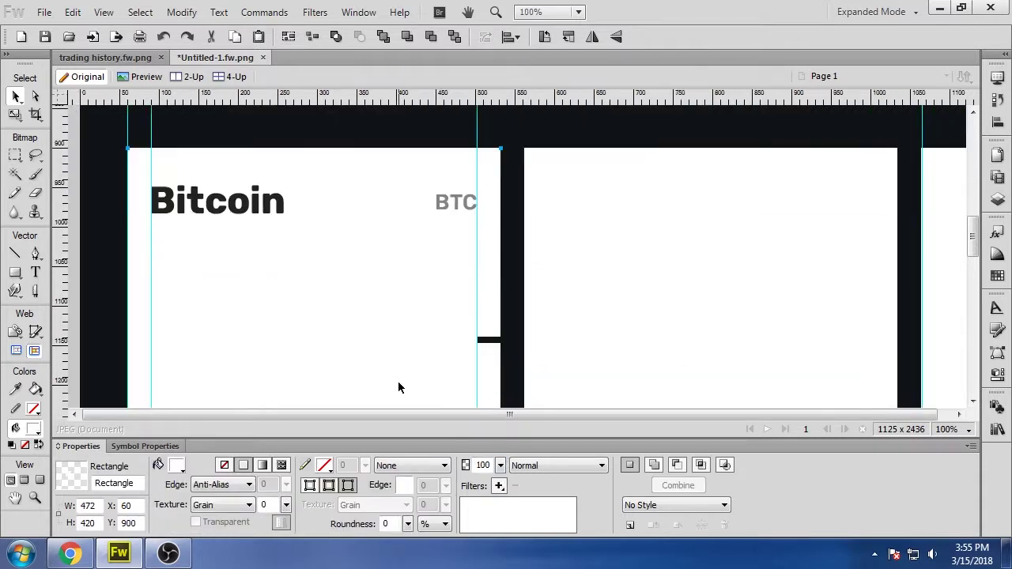
left_click(268, 207)
left_click(448, 206, "shift")
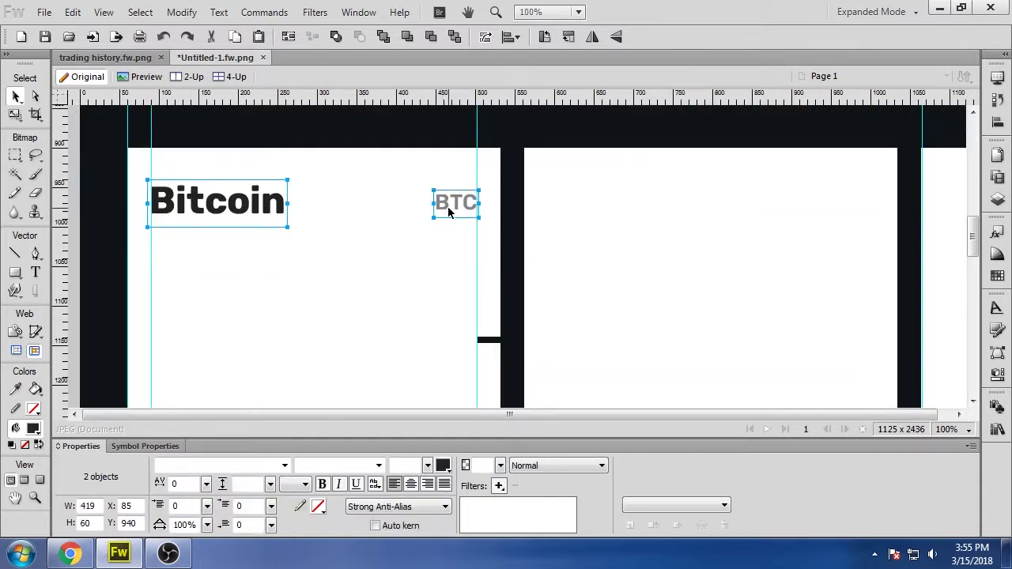
key("Up")
key("Up")
key("Up")
key("Up")
key("Up")
key("Up")
key("Up")
key("Up")
key("ctrl+d")
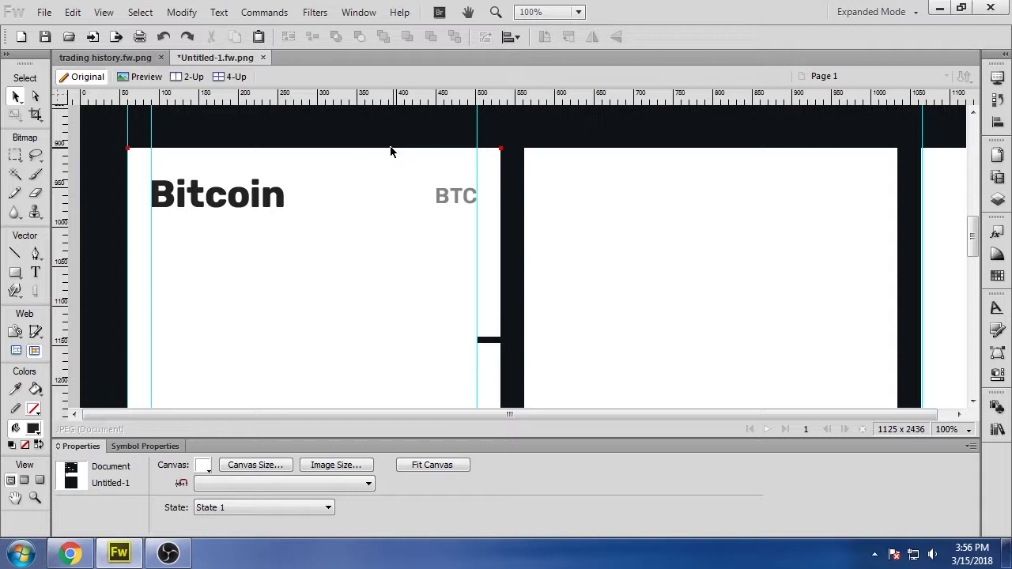
Step: Use temporary horizontal guides to align "BTC" vertically with "Bitcoin", nudging it up slightly, and remove the guides
left_click_drag(390, 151, 383, 186)
key("ctrl+3")
left_click_drag(300, 213, 966, 546)
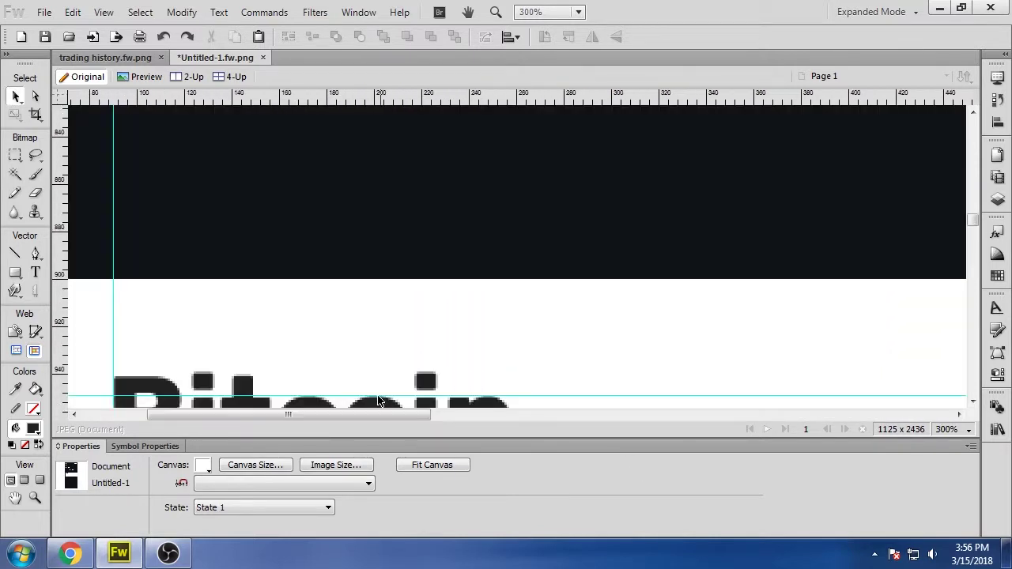
left_click_drag(491, 291, 490, 116)
left_click_drag(372, 414, 443, 416)
left_click(605, 279)
key("Up")
key("Up")
left_click_drag(434, 222, 434, 198)
left_click_drag(433, 415, 481, 410)
key("Up")
key("Up")
key("Up")
left_click(487, 366)
left_click_drag(644, 198, 633, 98)
left_click_drag(609, 284, 605, 98)
left_click(902, 239)
Step: Delete the small spacer rectangle at the first card's right edge
key("ctrl+minus")
key("ctrl+minus")
key("ctrl+minus")
scroll(369, 346, "down", 3)
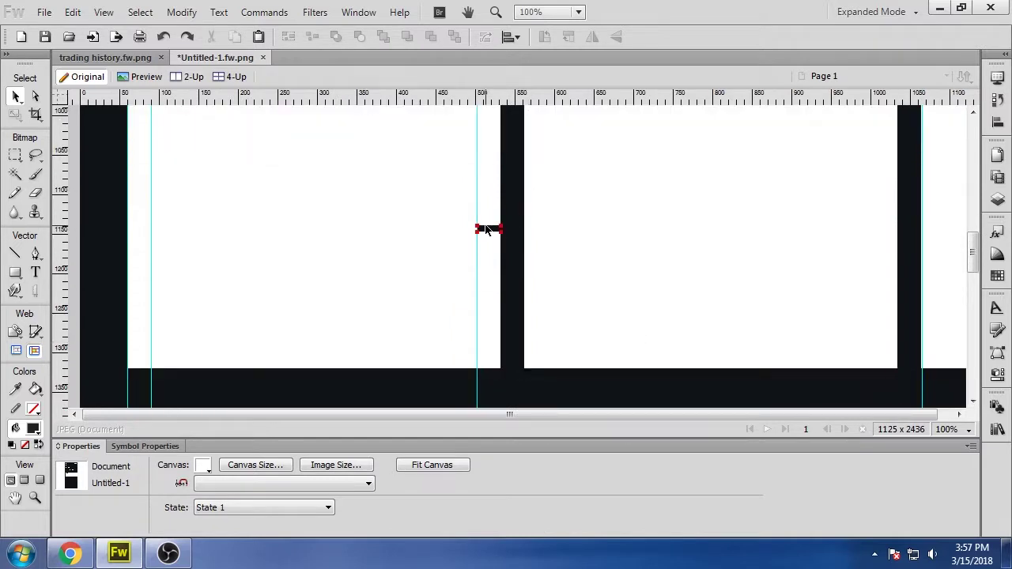
scroll(486, 230, "up", 2)
left_click(488, 343)
key("Delete")
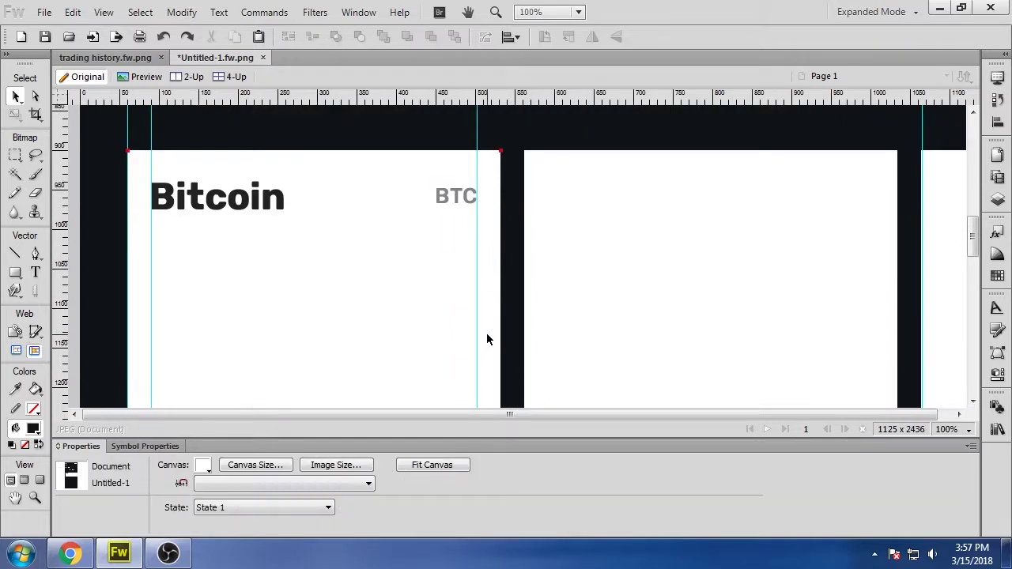
left_click(427, 348)
key("Down")
key("Down")
left_click(511, 274)
Step: Switch to Chrome and open coinmarketcap.com in a new tab to view current cryptocurrency prices
left_click(69, 554)
key("ctrl+t")
type("COINM")
key("Return")
left_click(409, 199)
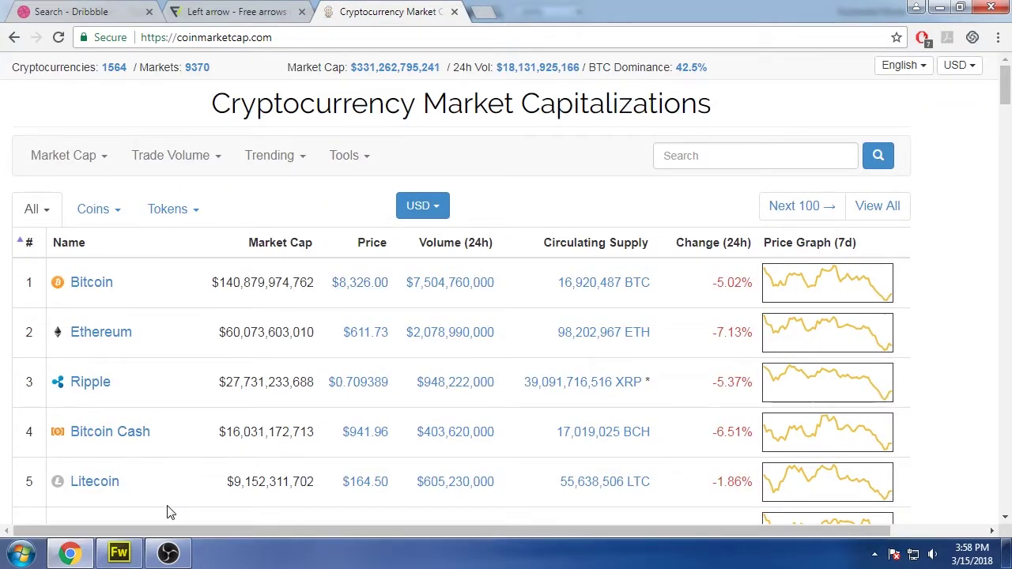
Step: Switch back to Fireworks, set "Bitcoin" to size 32 at X 86, Y 945, and place a size 48 copy below it
left_click(119, 554)
left_click(189, 210)
left_click_drag(428, 466, 429, 483)
left_click_drag(194, 204, 192, 257)
left_click_drag(428, 467, 432, 451)
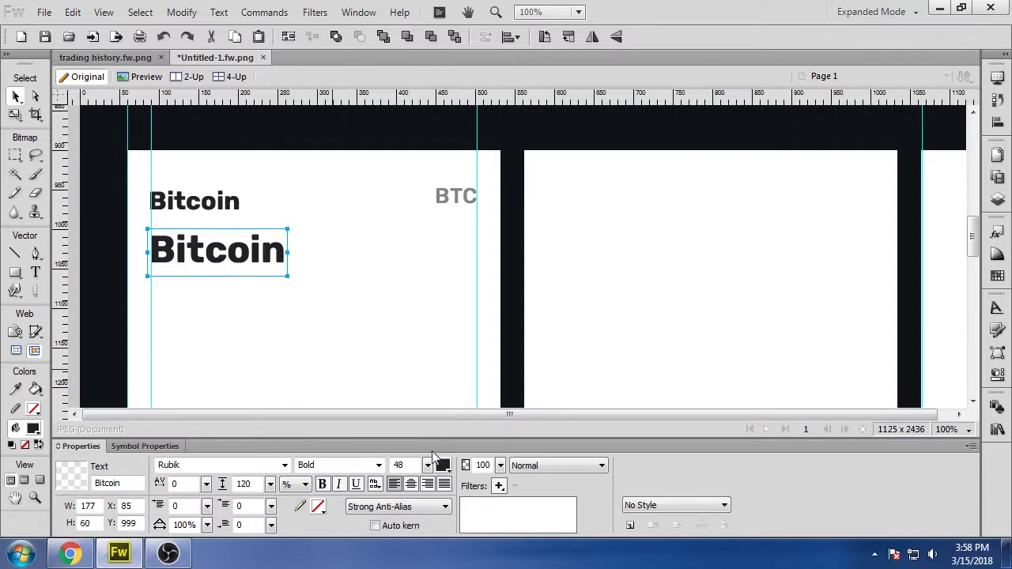
left_click(200, 206)
key("ctrl+equal")
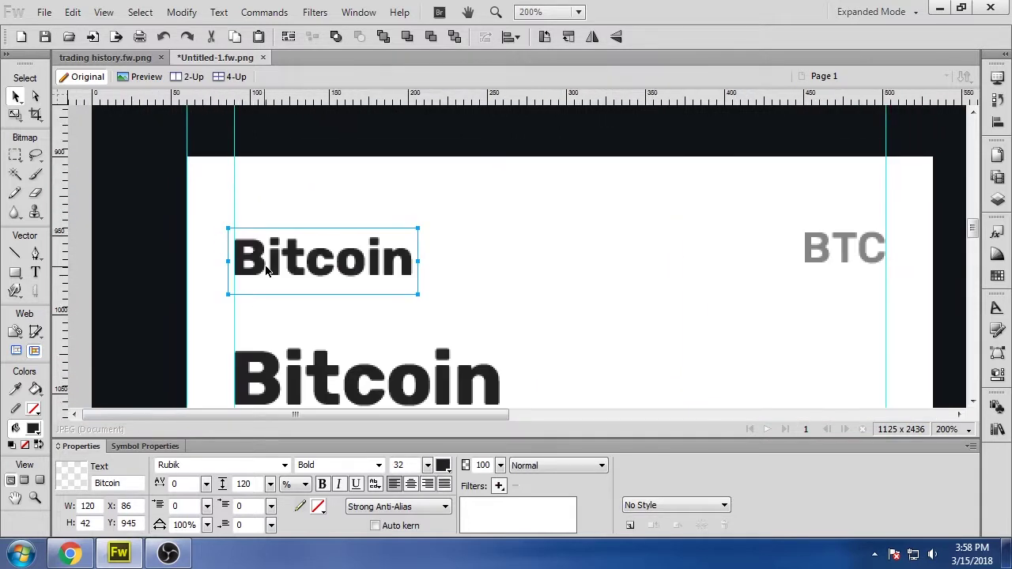
Step: Replace the text of the large "Bitcoin" copy with "12.38"
key("ctrl+minus")
scroll(334, 316, "down", 2)
double_click(322, 277)
type("12.")
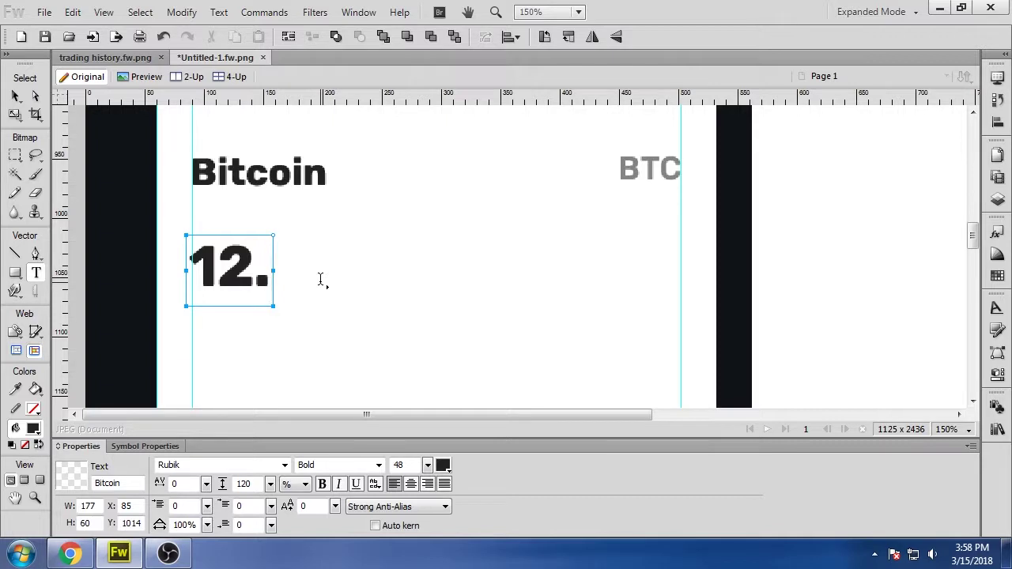
type("32")
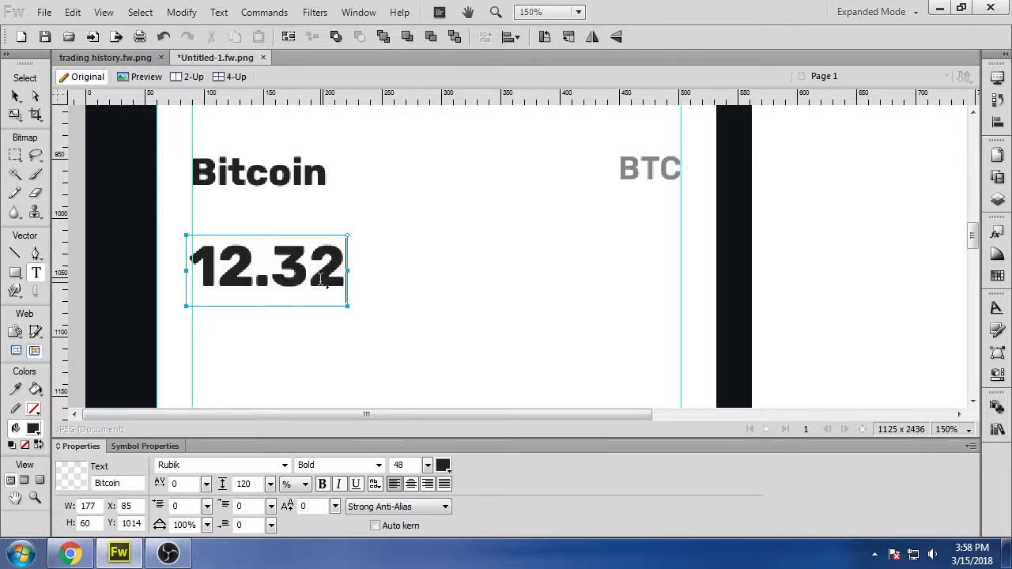
key("BackSpace")
type("8")
left_click(16, 96)
double_click(360, 273)
type("BTC")
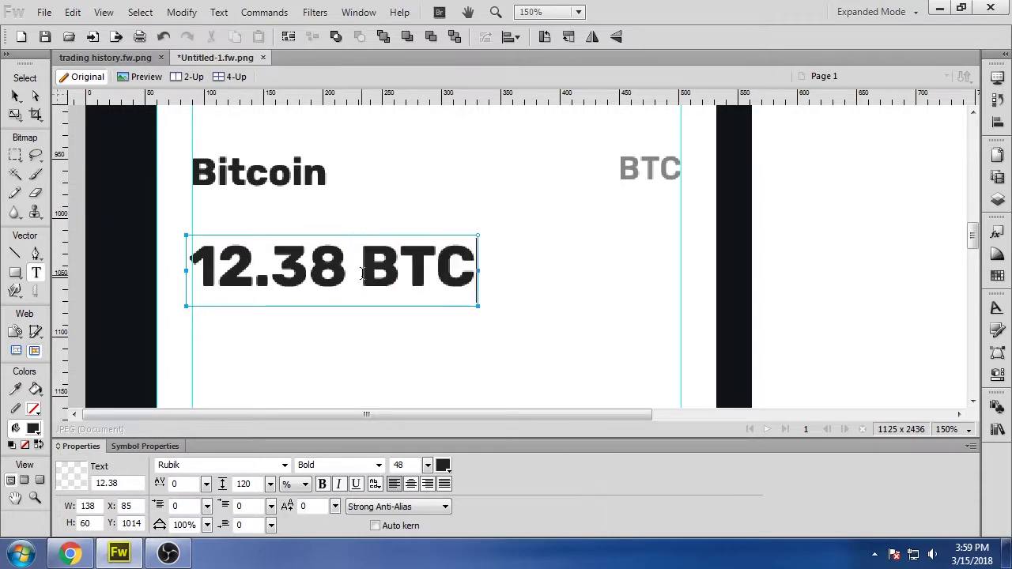
key("BackSpace")
key("BackSpace")
key("BackSpace")
key("BackSpace")
left_click(15, 98)
Step: Place a copy of "12.38" to its right and change the copy's text to "BTC"
left_click_drag(274, 277, 412, 270)
double_click(416, 285)
key("ctrl+a")
type("BTC")
left_click(14, 99)
Step: Set the new "BTC" label to size 34 in Medium weight and place it just after "12.38"
left_click(428, 465)
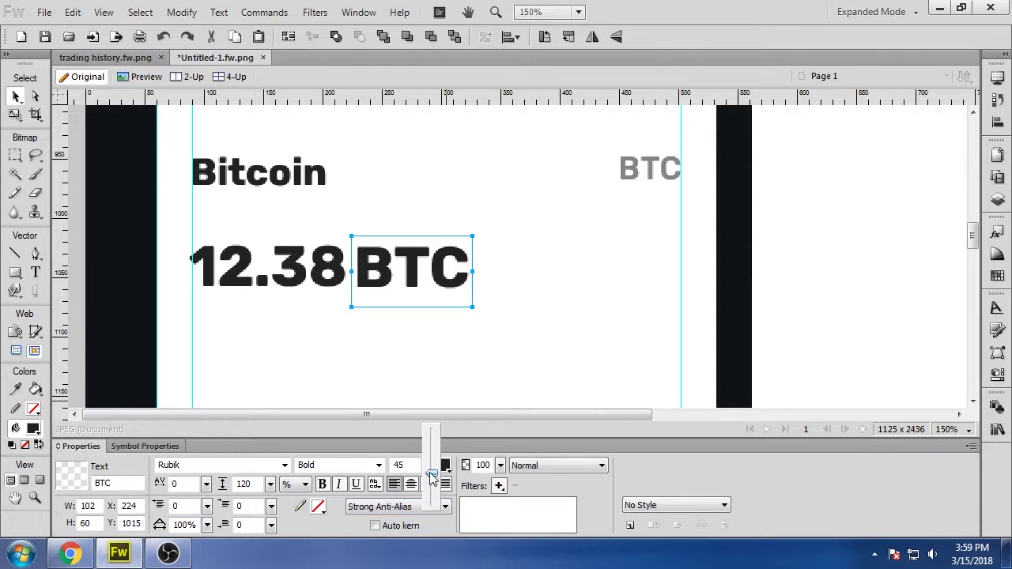
left_click_drag(430, 472, 430, 484)
left_click(379, 466)
left_click(355, 400)
left_click_drag(415, 293, 429, 290)
Step: Place a horizontal guide along the baseline of "12.38" and align the "BTC" label to it at X 235, Y 1026
left_click(424, 321)
left_click_drag(424, 99, 378, 298)
left_click(420, 274)
scroll(419, 305, "up", 3)
key("Down")
key("Up")
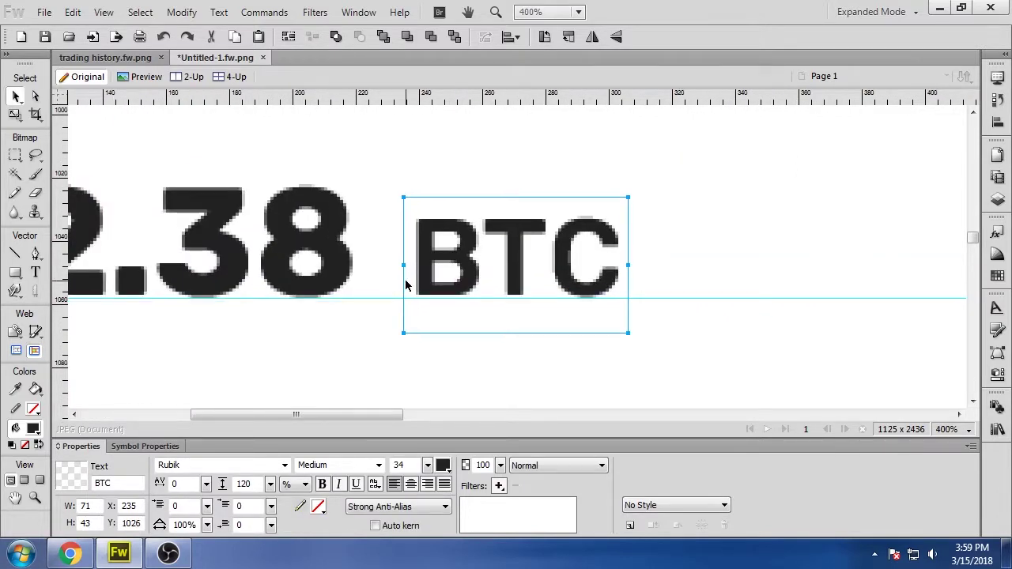
Step: Align the first digit of "12.38" with the vertical guide at X 90
key("ctrl+minus")
key("ctrl+minus")
key("ctrl+minus")
key("ctrl+minus")
left_click(212, 261)
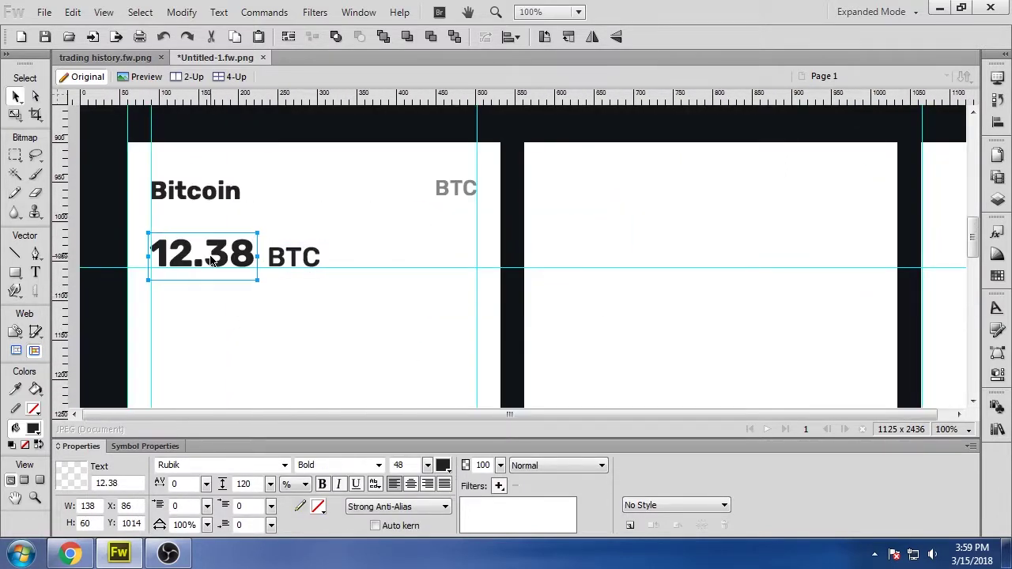
key("ctrl+equal")
key("ctrl+equal")
key("ctrl+equal")
key("ctrl+minus")
key("ctrl+minus")
key("ctrl+minus")
Step: Set the "BTC" label beside "12.38" to size 30, comparing it with the grey "BTC" in the card's corner
left_click(294, 263)
left_click_drag(428, 466, 431, 475)
left_click(457, 192)
left_click(304, 264)
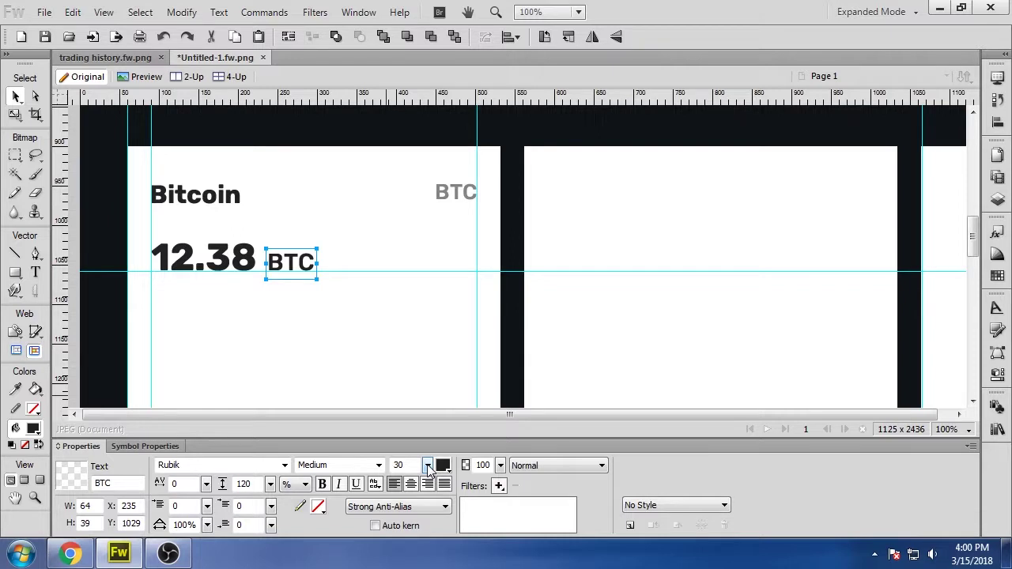
left_click(325, 334)
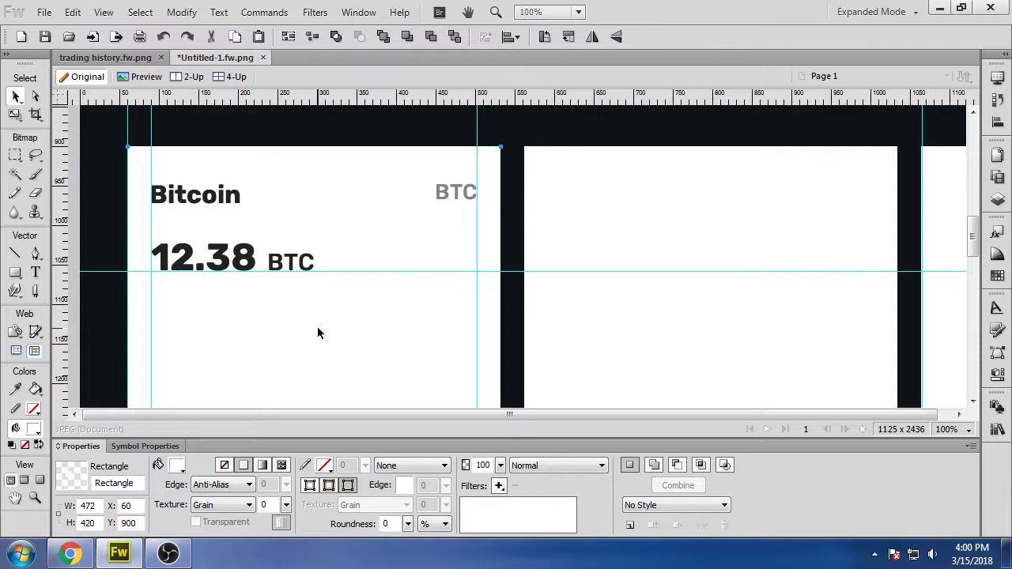
Step: Place copies of "12.38" and its "BTC" label in the empty area below them in the first card
left_click(243, 258)
left_click_drag(242, 258, 437, 303)
left_click(296, 257)
left_click_drag(297, 257, 224, 315)
Step: Change the text of the copied "BTC" label to "1 BTC ="
double_click(224, 315)
type("1 BTC")
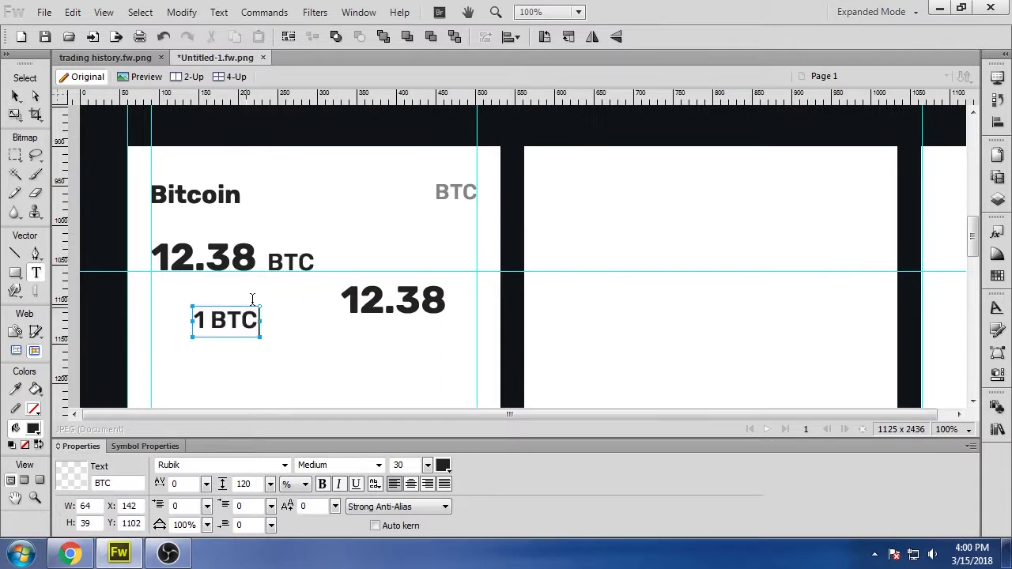
key("End")
type("=")
key("Escape")
Step: Move "1 BTC =" below "12.38" and align its first character with the vertical guide at X 90
left_click_drag(194, 321, 154, 316)
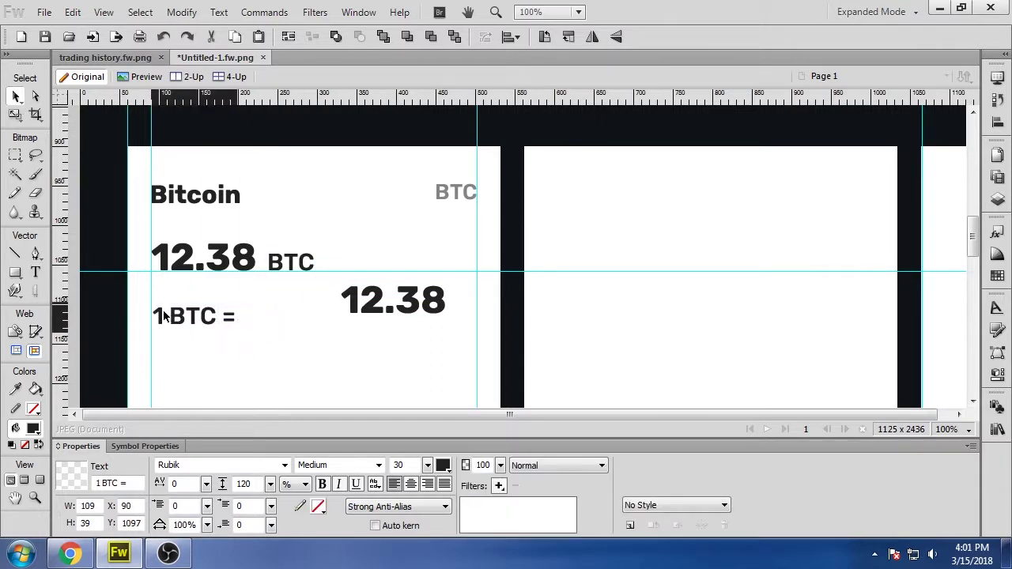
key("ctrl+equal")
key("Left")
key("Up")
key("Up")
Step: Move the copied "12.38" beside "1 BTC =" and replace its text with the Bitcoin price from the browser, "$8,326"
left_click_drag(689, 230, 570, 269)
double_click(570, 269)
key("ctrl+a")
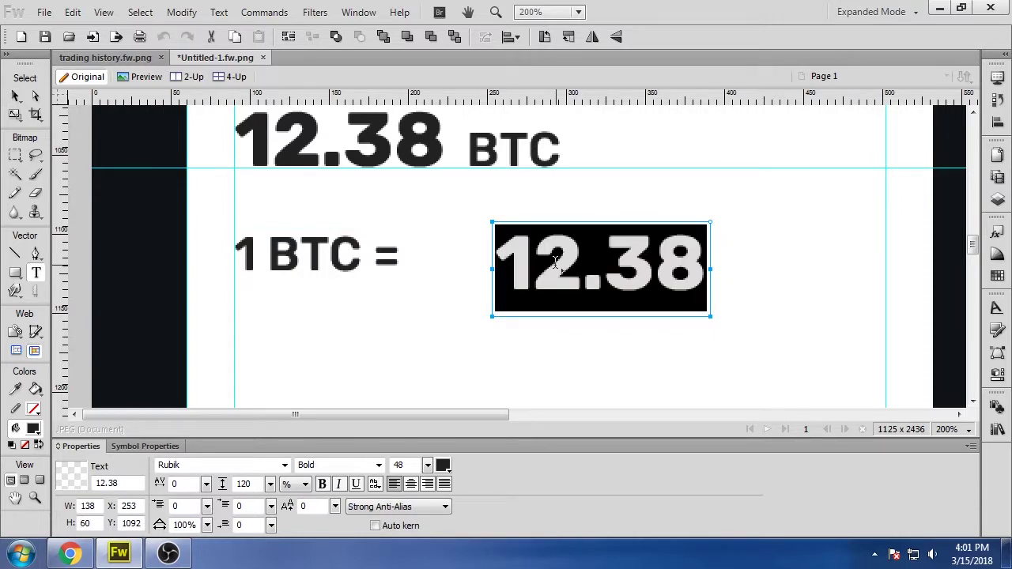
key("alt+Tab")
key("alt+Tab")
type("$8.326")
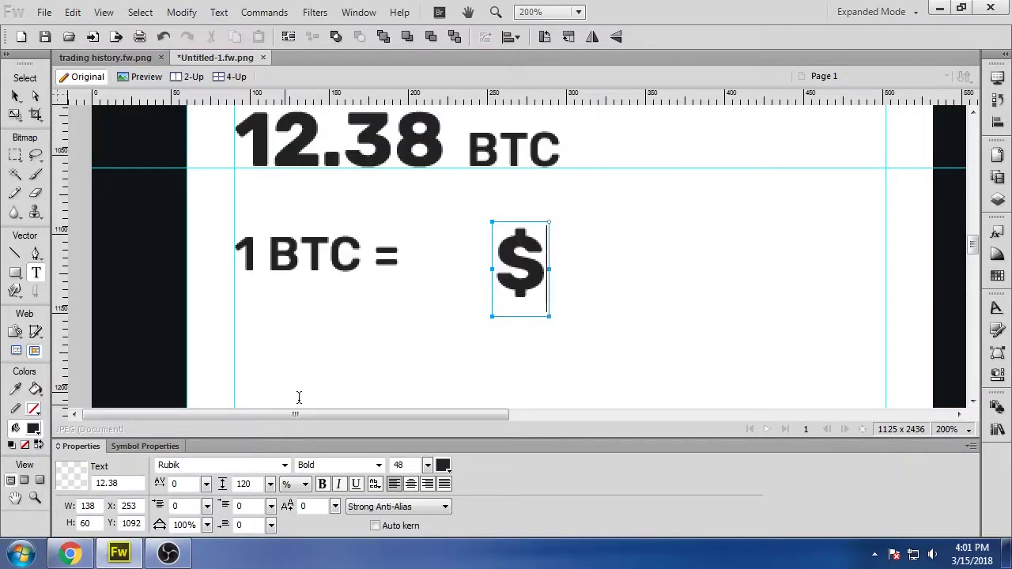
left_click(299, 398)
double_click(637, 286)
key("BackSpace")
type(",")
key("alt+Tab")
key("alt+Tab")
key("Escape")
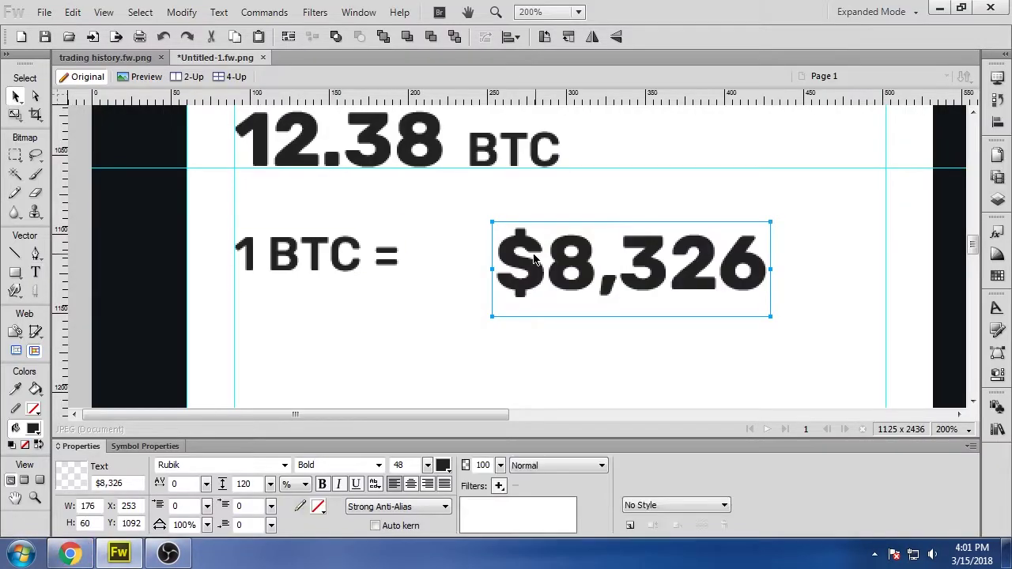
Step: Shrink "$8,326" to match the size of "1 BTC =" and place it directly after the equals sign on the same line
left_click_drag(506, 277, 427, 261)
left_click_drag(427, 465, 431, 484)
left_click_drag(460, 270, 445, 272)
left_click(416, 324)
left_click(436, 319)
key("ctrl+1")
scroll(389, 347, "up", 2)
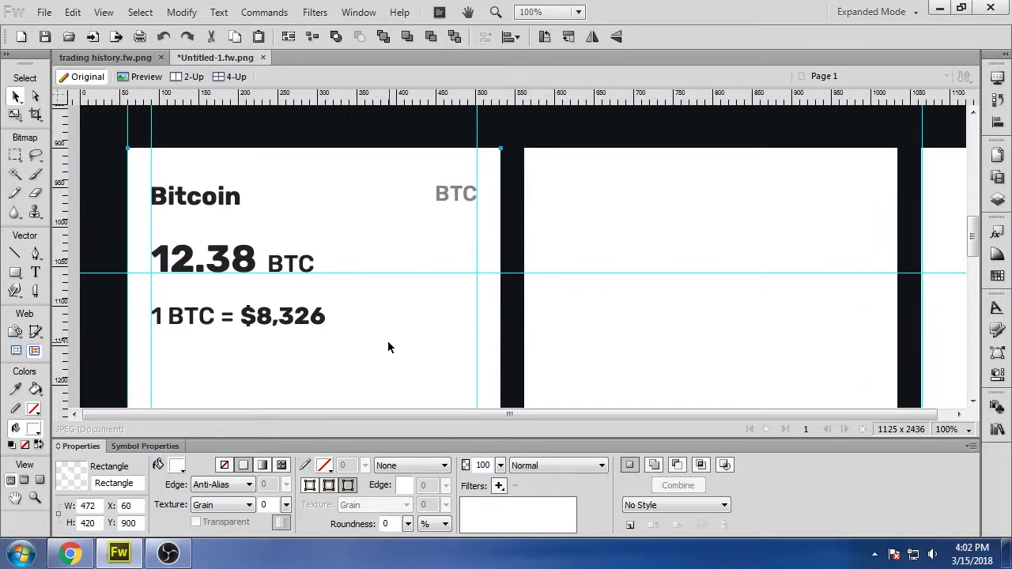
Step: Reduce the grey "BTC" ticker label to about 48 × 30 px and align its right end with the vertical guide, level with "Bitcoin"
left_click(465, 201)
left_click_drag(427, 465, 429, 471)
left_click_drag(206, 484, 211, 481)
left_click_drag(461, 195, 470, 199)
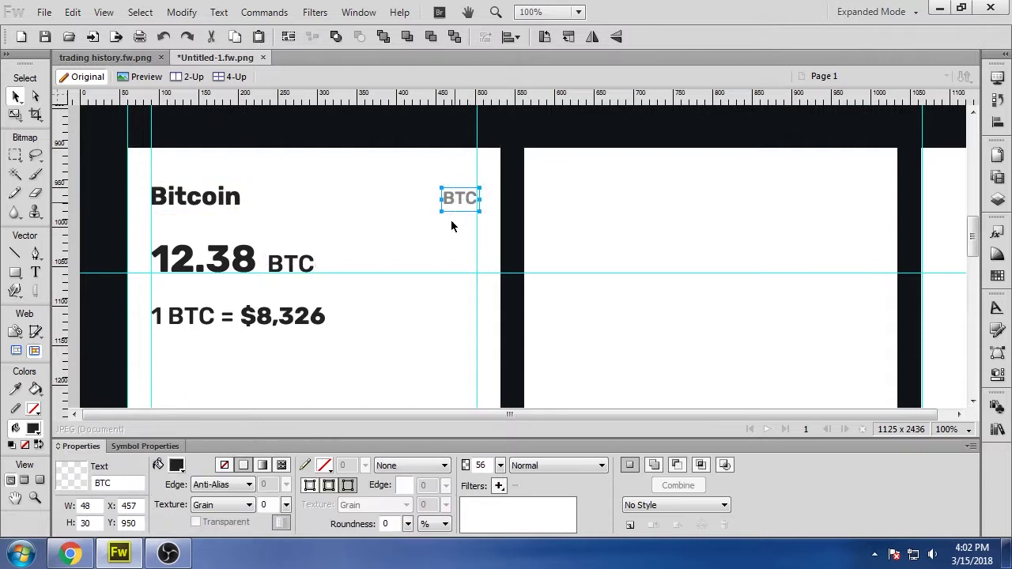
left_click(514, 222)
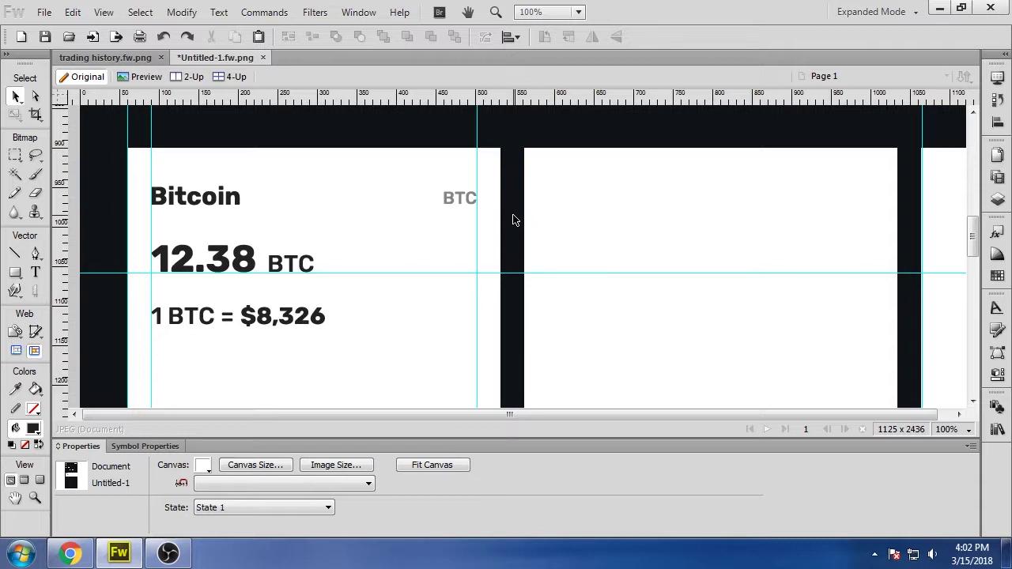
Step: Set the text size of "12.38" to 56 and shift the neighbouring "BTC" right so it clears the number
left_click(170, 317)
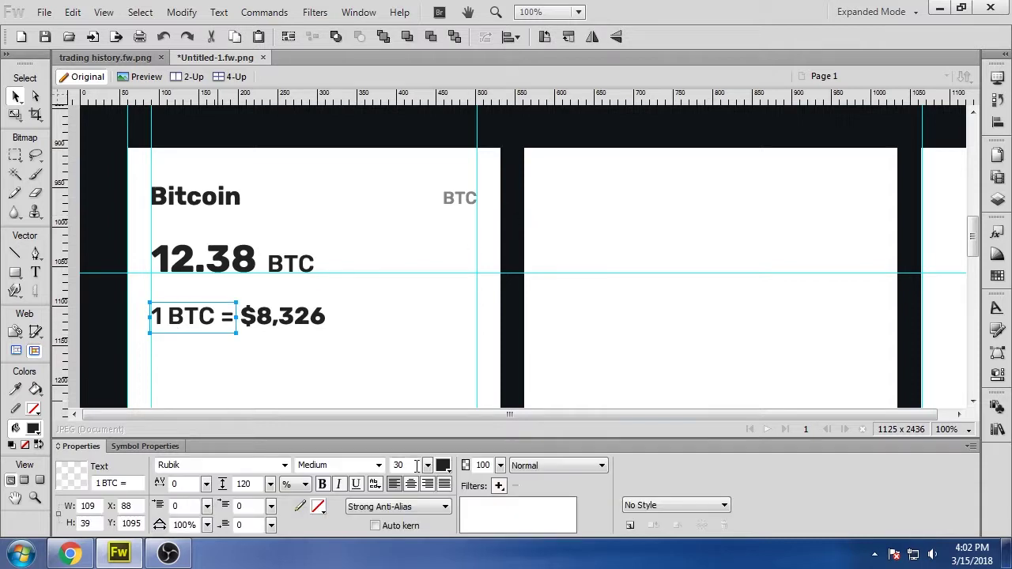
left_click_drag(429, 467, 432, 459)
left_click(204, 261)
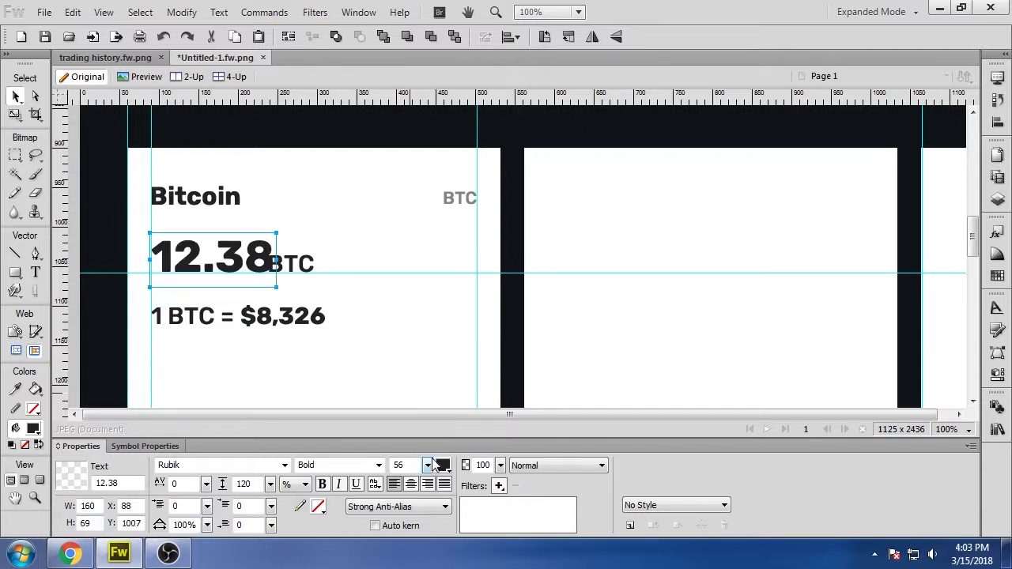
left_click_drag(309, 266, 321, 268)
left_click(513, 302)
key("ctrl+z")
left_click(512, 301)
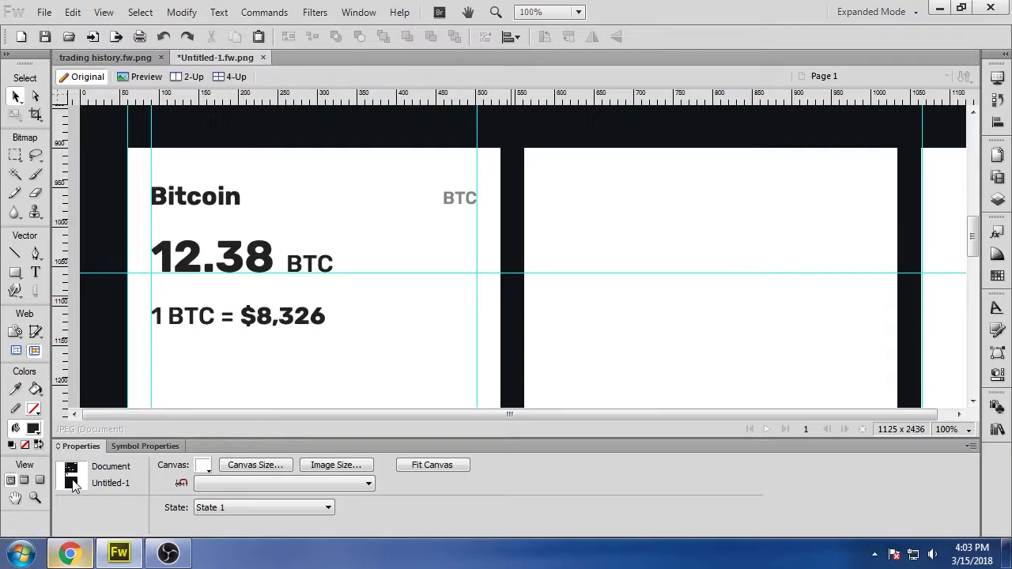
Step: Add the text "-5.02%" at size 22 on the "1 BTC = $8,326" line, ending at the card's right-hand guide
key("t")
left_click(348, 314)
type("-5.02%")
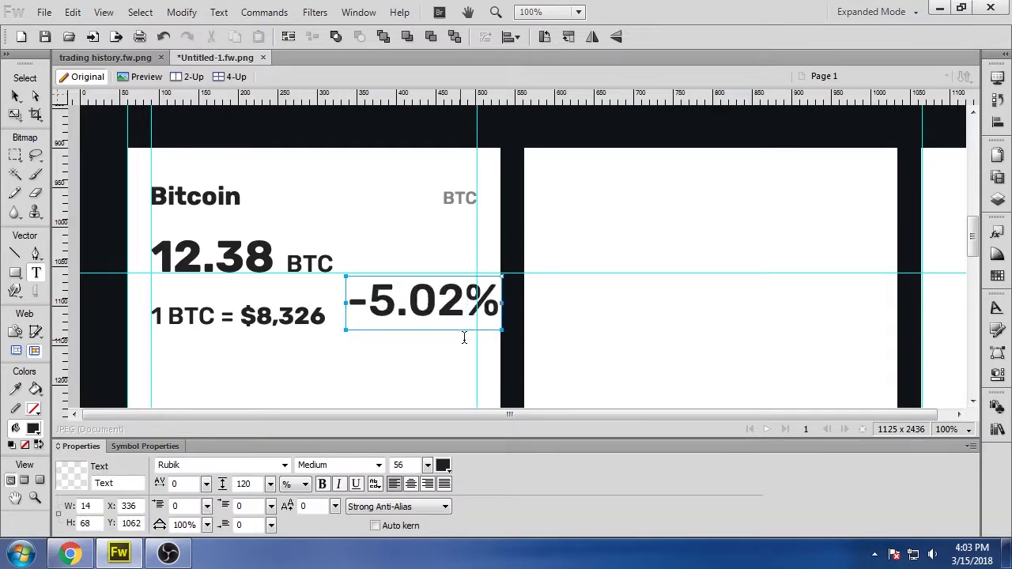
left_click(80, 547)
left_click(15, 96)
left_click_drag(420, 304, 419, 318)
mouse_move(428, 465)
left_mouse_down()
mouse_move(427, 478)
mouse_move(428, 469)
left_mouse_up()
left_click_drag(392, 324, 438, 322)
left_click_drag(427, 467, 437, 481)
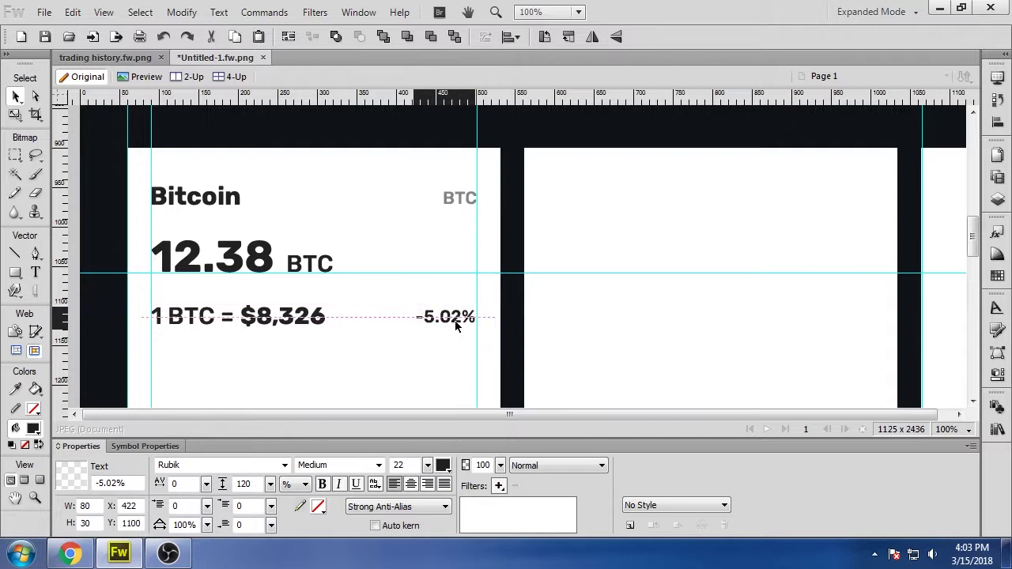
left_click(514, 326)
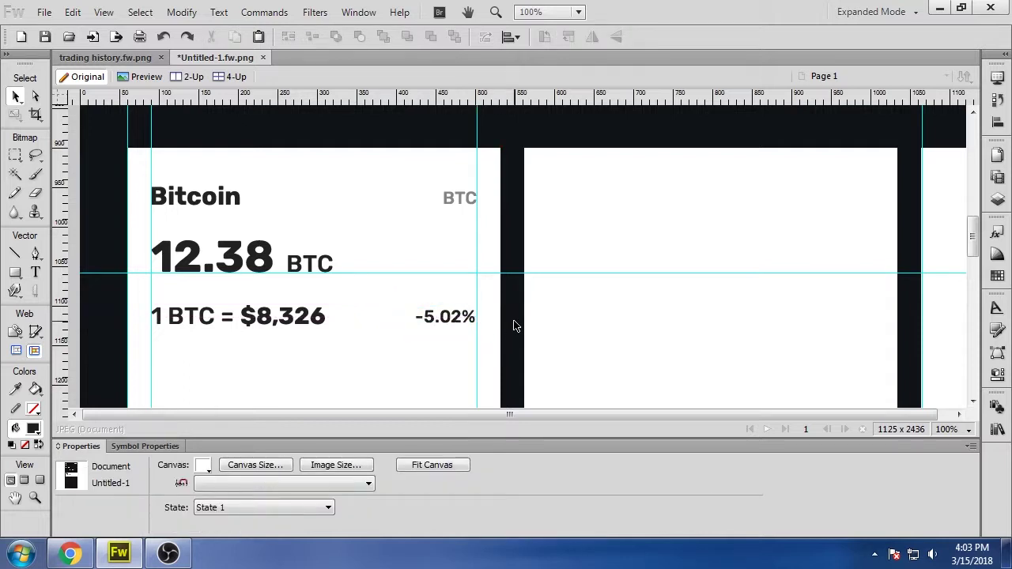
Step: Examine the Bitcoin card's text and empty space together with the USD balance heading above it
scroll(511, 332, "down", 3)
scroll(511, 344, "up", 3)
scroll(511, 346, "down", 3)
scroll(511, 346, "up", 3)
scroll(512, 345, "up", 3)
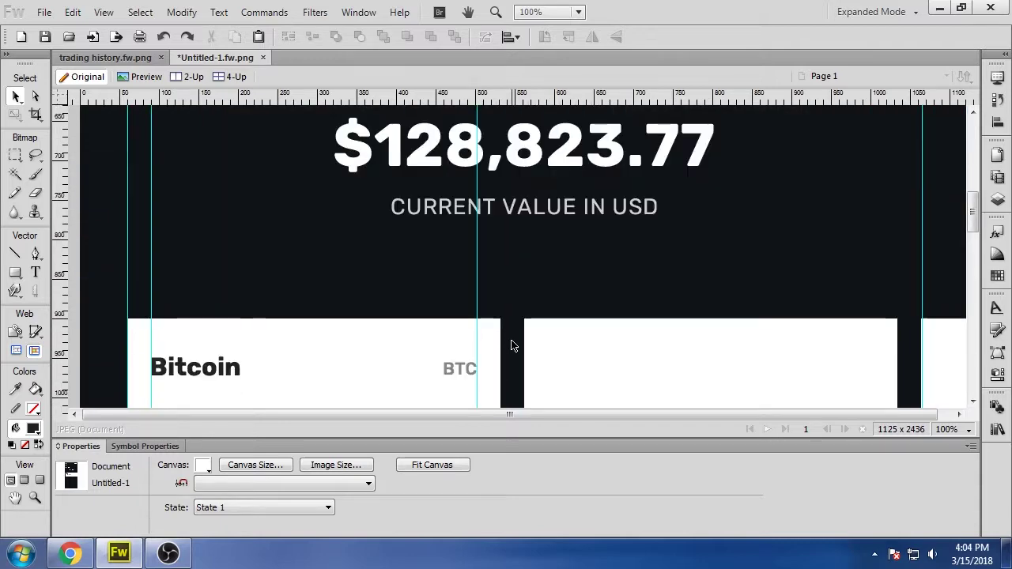
left_click(462, 158)
scroll(395, 206, "down", 4)
left_click(252, 205)
scroll(291, 264, "up", 1)
left_click(224, 198)
left_click(514, 251)
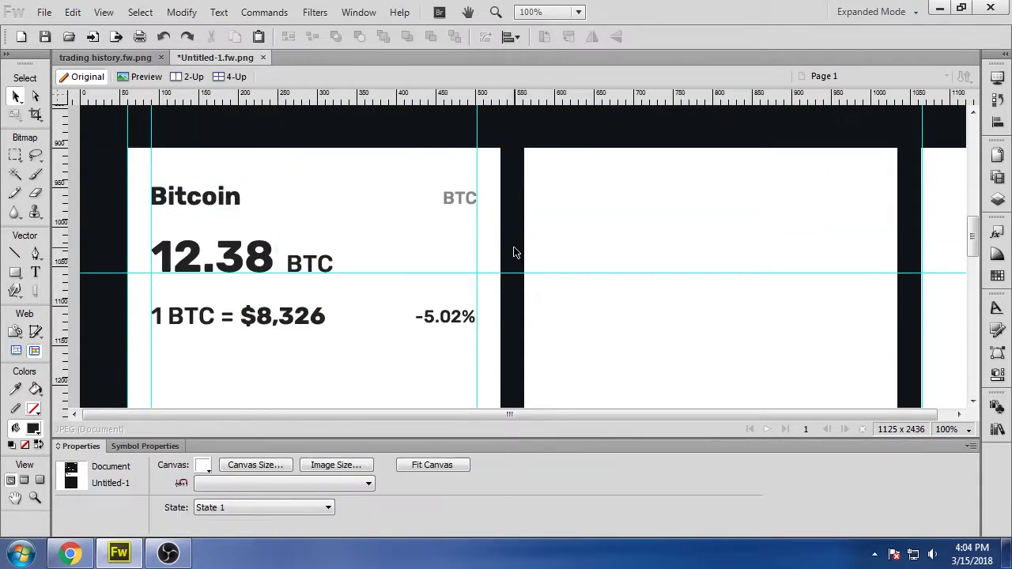
Step: Draw a dark rectangle about 415 × 76 px below the exchange-rate line of the Bitcoin card, starting at the guide at X 90
scroll(504, 295, "down", 3)
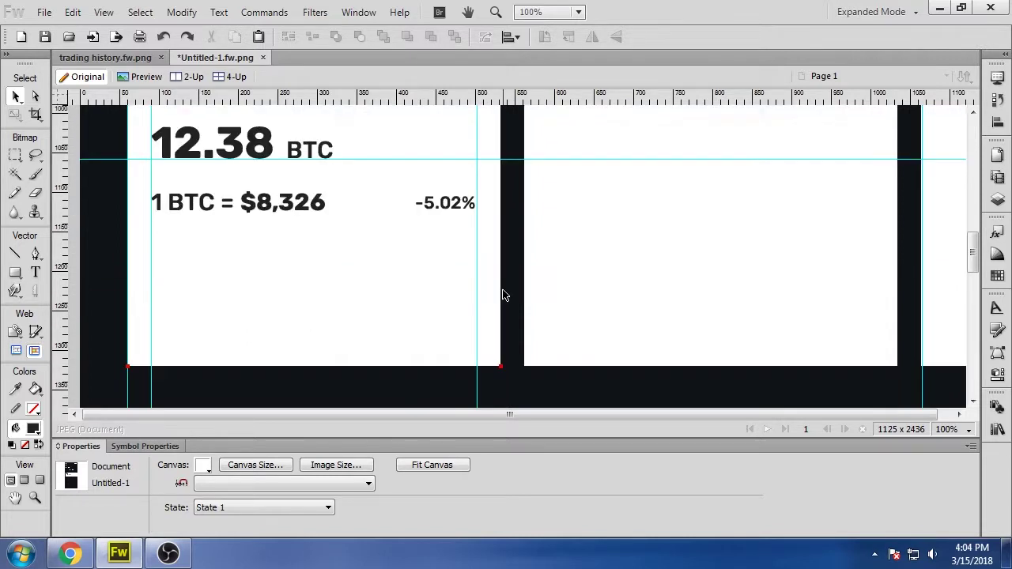
left_click(15, 272)
left_click_drag(151, 267, 478, 327)
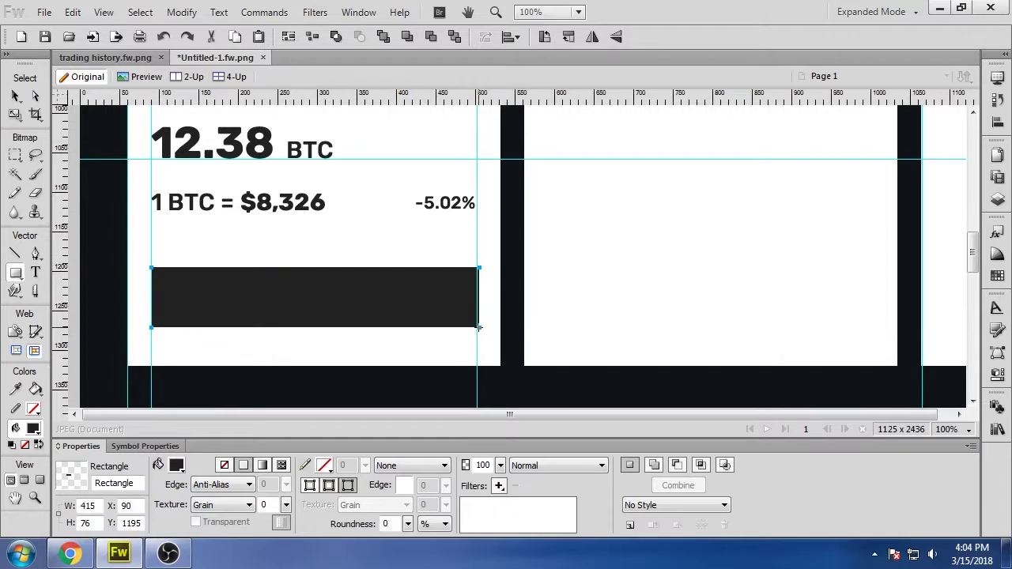
Step: Pull the dark rectangle's two right corner points inward onto the vertical guide, making it 412 px wide
left_click(36, 96)
key("ctrl+equal")
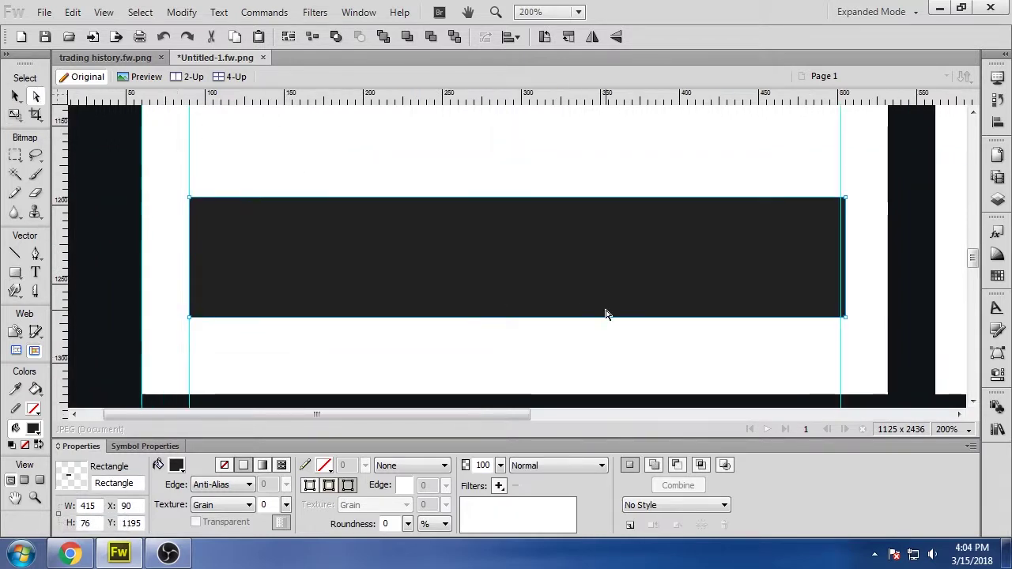
left_click(845, 198)
left_click(845, 317, "shift")
key("Left")
key("Left")
key("Left")
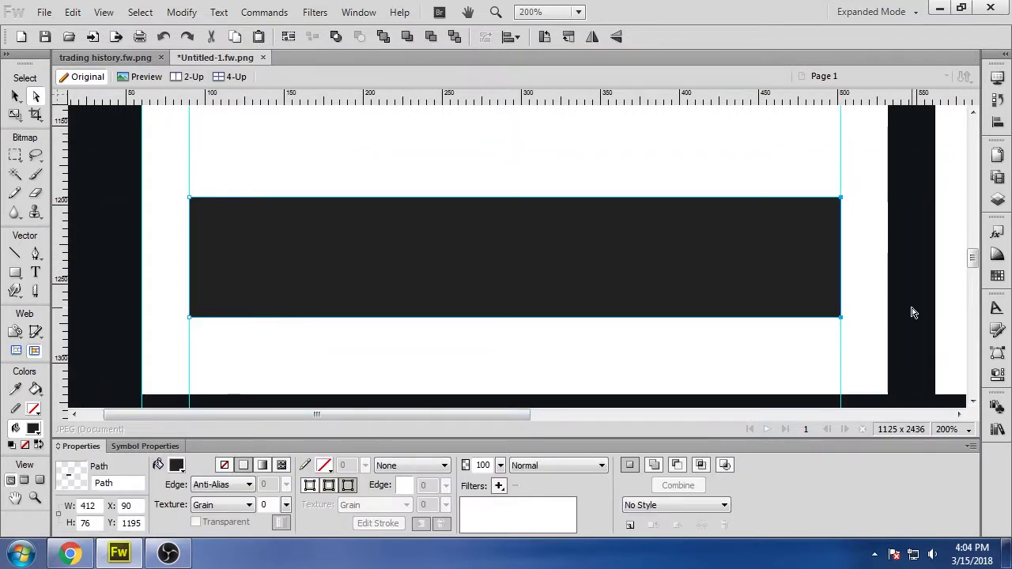
left_click(902, 295)
Step: Shift "12.38", its "BTC", "1 BTC =", "$8,326" and "-5.02%" together about 10 px down within the Bitcoin card
scroll(876, 289, "up", 4)
key("ctrl+minus")
scroll(142, 267, "down", 3)
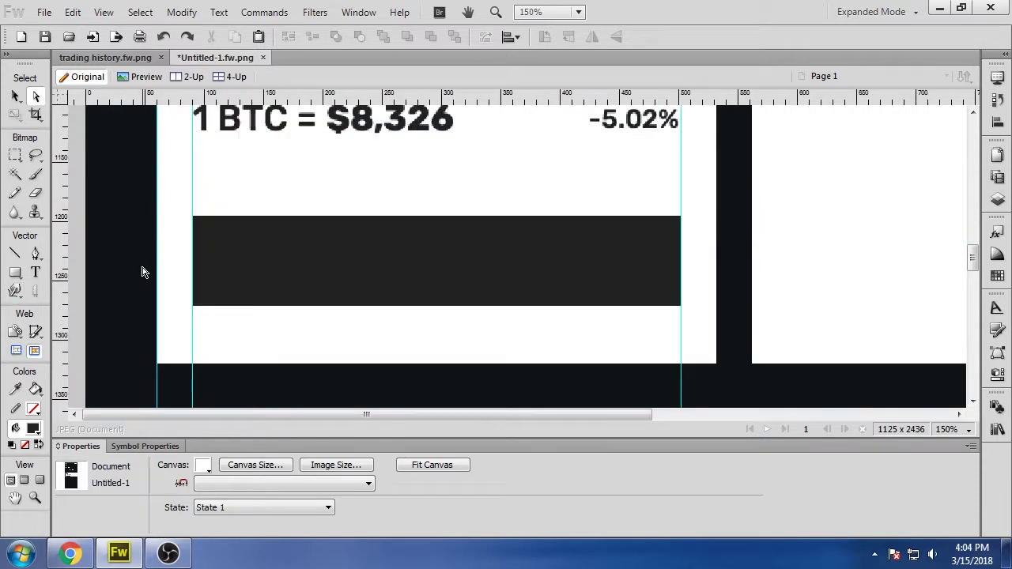
scroll(142, 272, "up", 2)
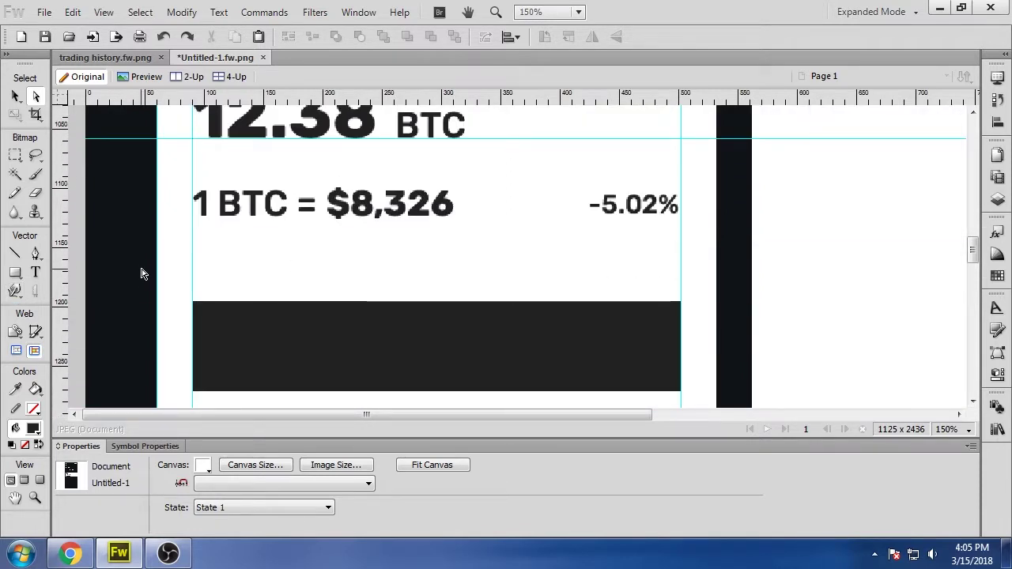
scroll(142, 273, "up", 2)
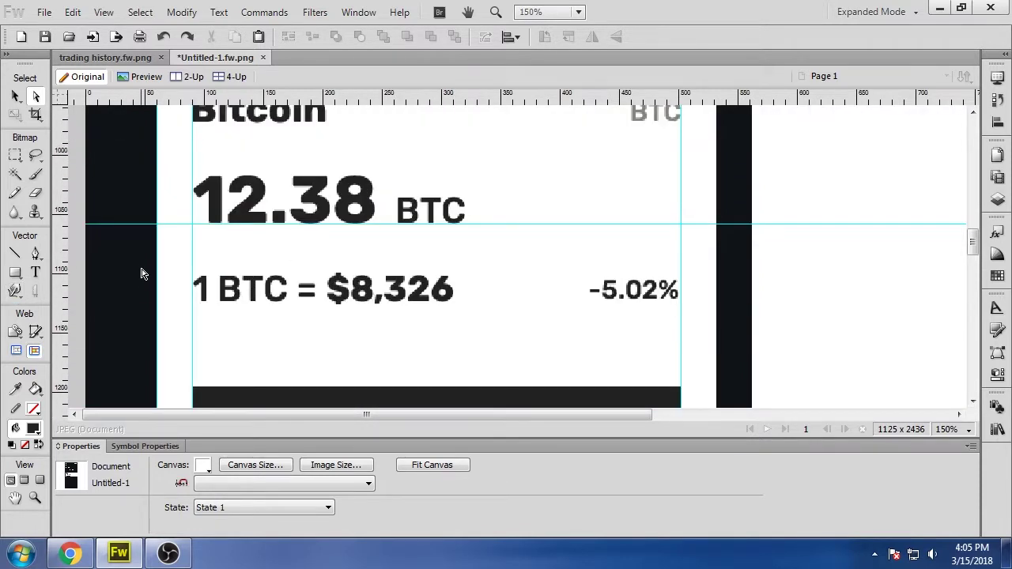
scroll(142, 273, "up", 4)
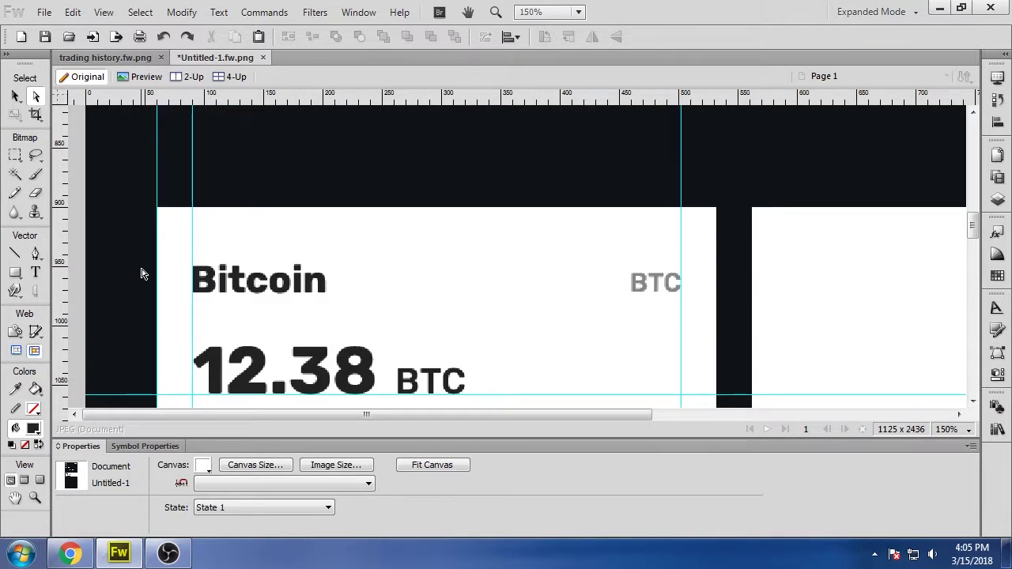
scroll(142, 274, "down", 4)
left_click(273, 292)
left_click(380, 293, "shift")
left_click(619, 291, "shift")
left_click(437, 210, "shift")
left_click(332, 202, "shift")
scroll(330, 228, "down", 5)
scroll(329, 228, "up", 8)
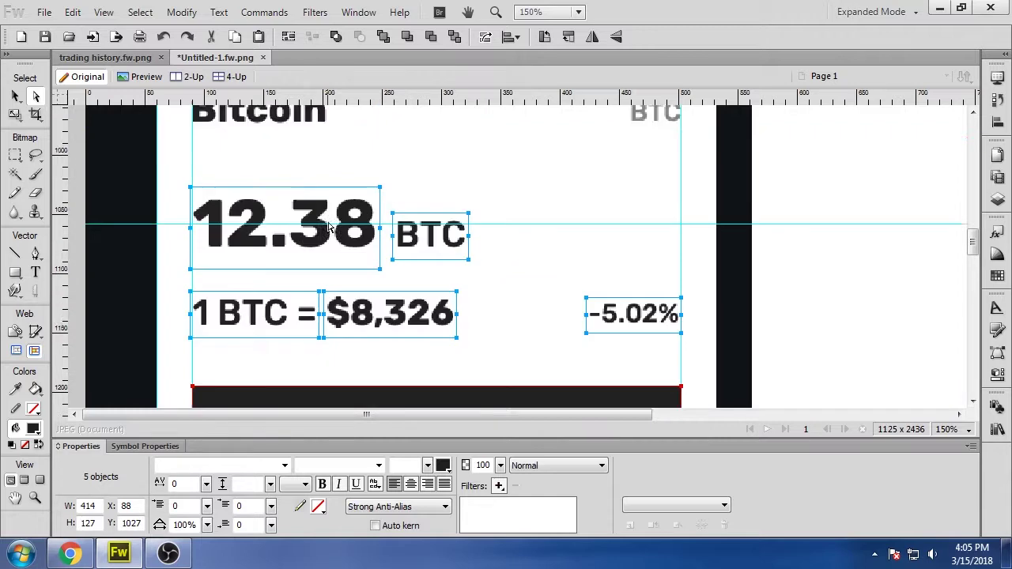
key("shift+Up")
left_click(730, 224)
Step: Check the Bitcoin card's vertical spacing in the context of the whole wallet screen
scroll(729, 260, "down", 6)
key("ctrl+minus")
key("ctrl+minus")
scroll(529, 325, "up", 5)
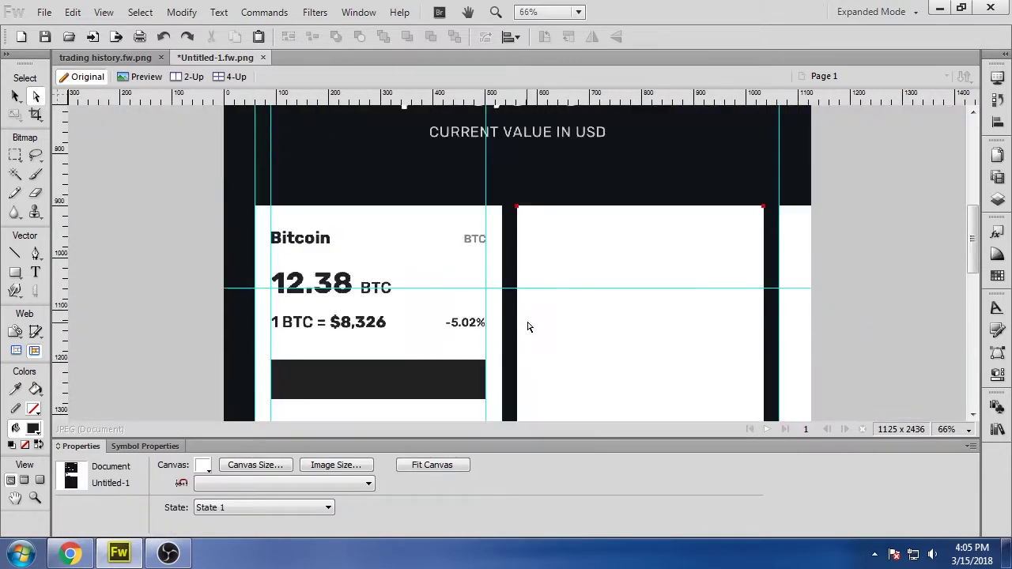
scroll(506, 340, "up", 2)
scroll(506, 340, "down", 5)
key("ctrl+equal")
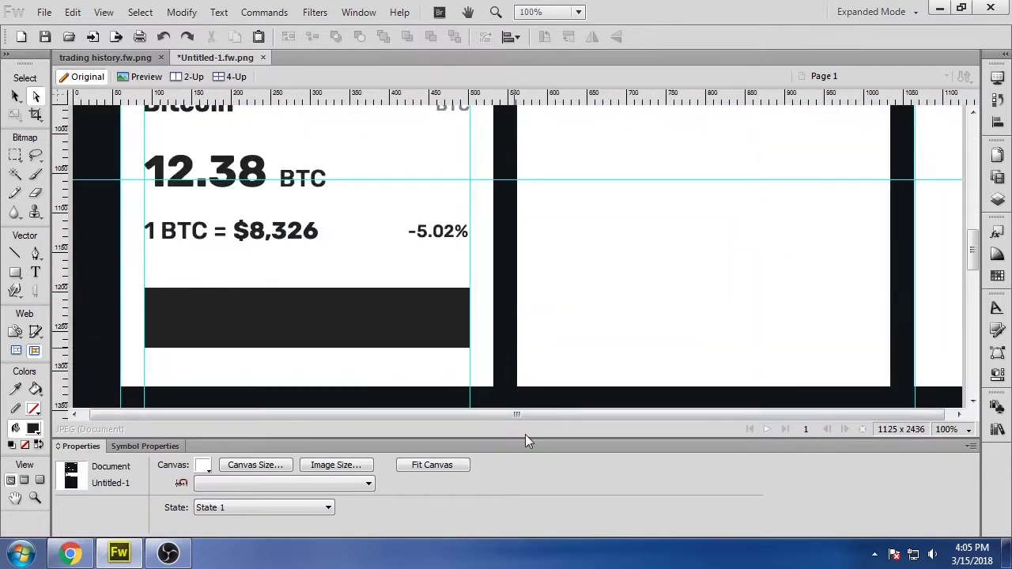
left_click_drag(519, 415, 506, 415)
Step: Ungroup the Bitcoin card's white rectangle into a path and round its corner points with a radius of 40
scroll(379, 268, "up", 1)
scroll(378, 266, "up", 1)
left_click(129, 168)
key("ctrl+shift+g")
scroll(502, 288, "down", 4)
left_click(501, 275)
left_click(128, 274, "shift")
left_click(997, 353)
left_click(953, 415)
type("40")
key("Return")
left_click(506, 314)
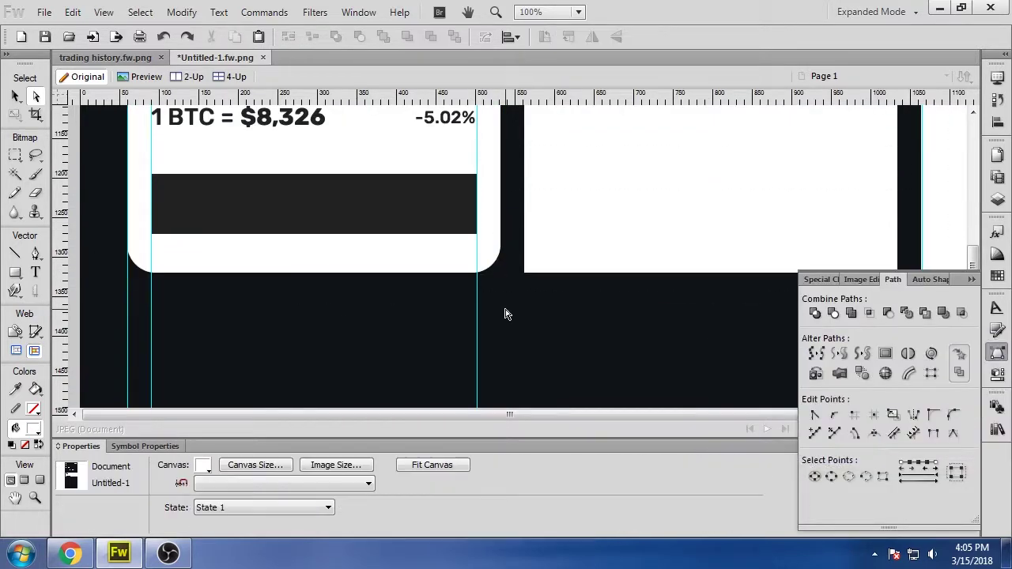
Step: Apply a linear gradient fill to the rounded Bitcoin card's background
scroll(506, 314, "up", 4)
left_click(495, 263)
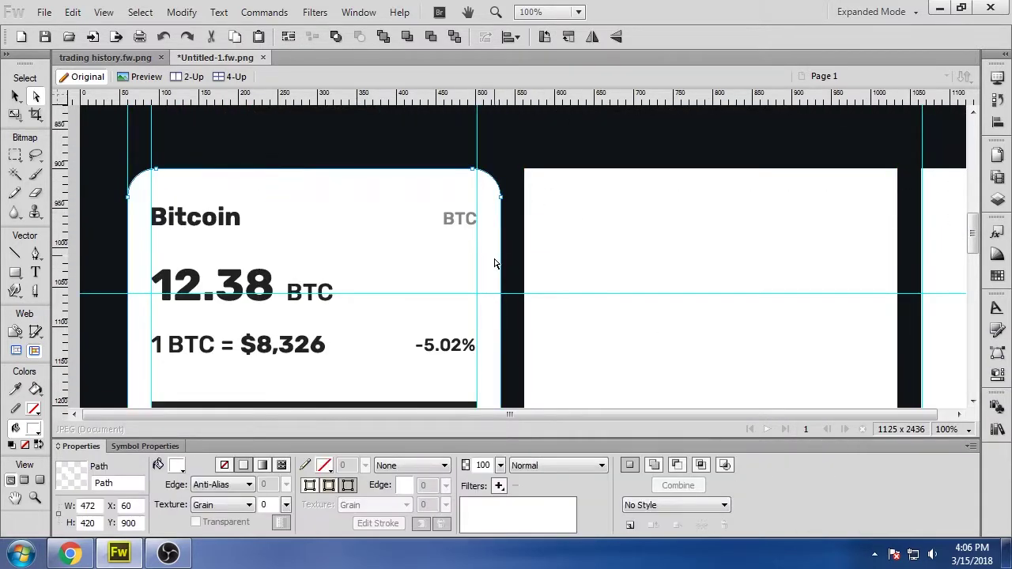
left_click(997, 198)
scroll(868, 324, "down", 1)
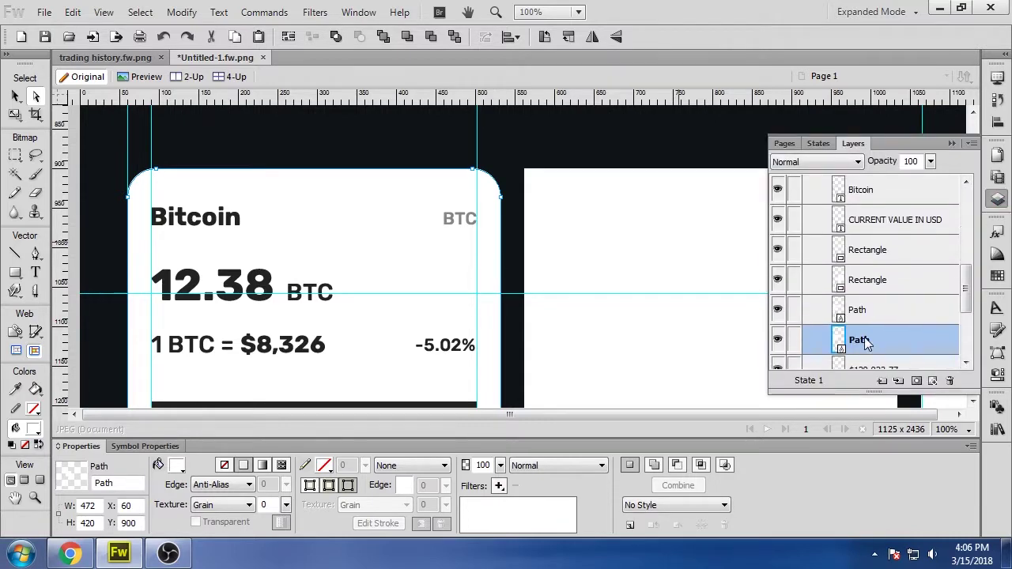
left_click(264, 465)
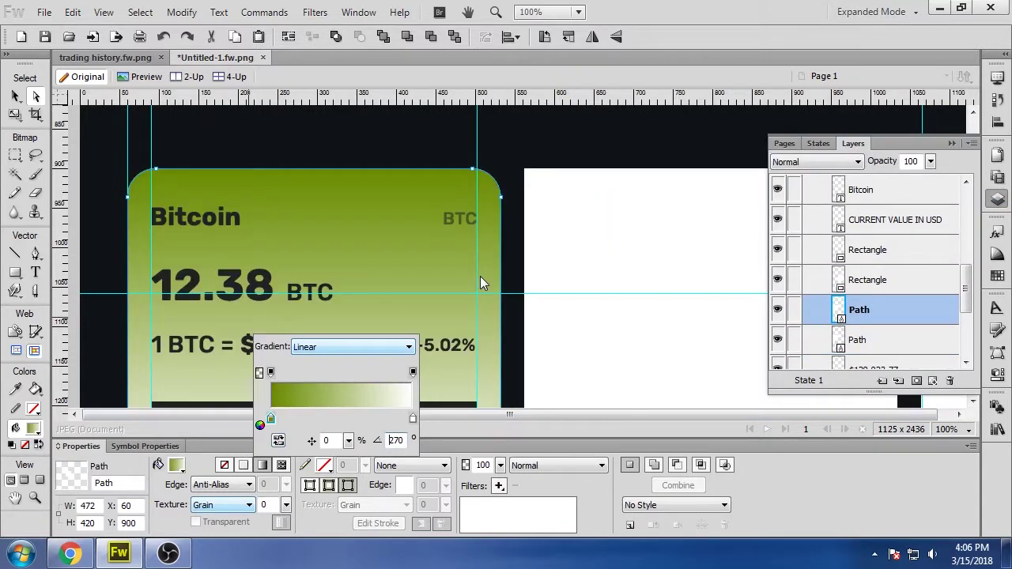
left_click(515, 309)
Step: Bring the 800 × 600 px promo-card reference image into the document and place it below the Bitcoin card
key("ctrl+minus")
left_click(135, 558)
left_click_drag(267, 494, 558, 286)
left_click_drag(598, 306, 298, 395)
scroll(343, 359, "down", 3)
left_click_drag(395, 280, 376, 324)
scroll(375, 324, "down", 2)
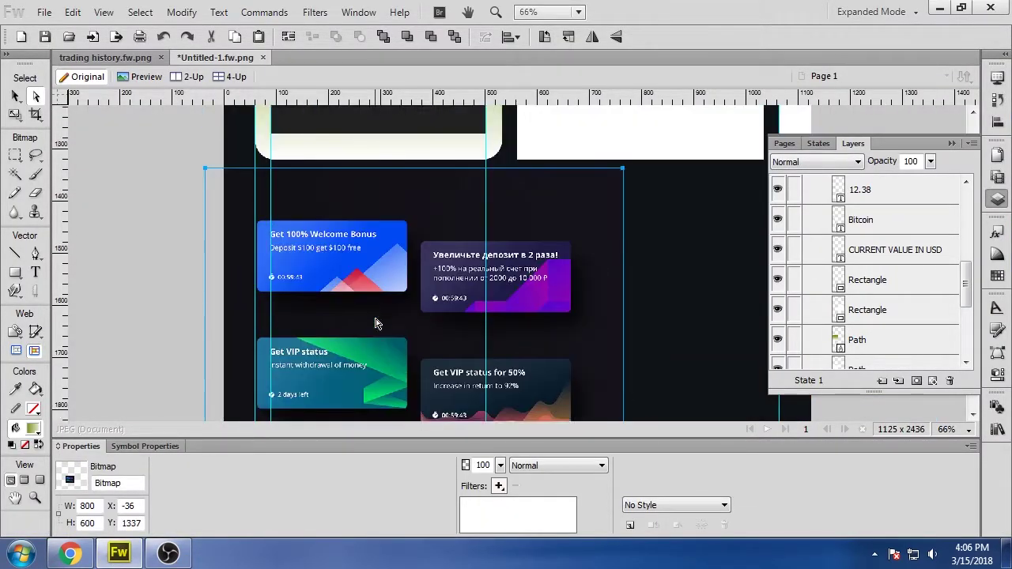
scroll(376, 324, "up", 2)
left_click(374, 161)
scroll(375, 160, "down", 5)
left_click(179, 468)
left_click(271, 420)
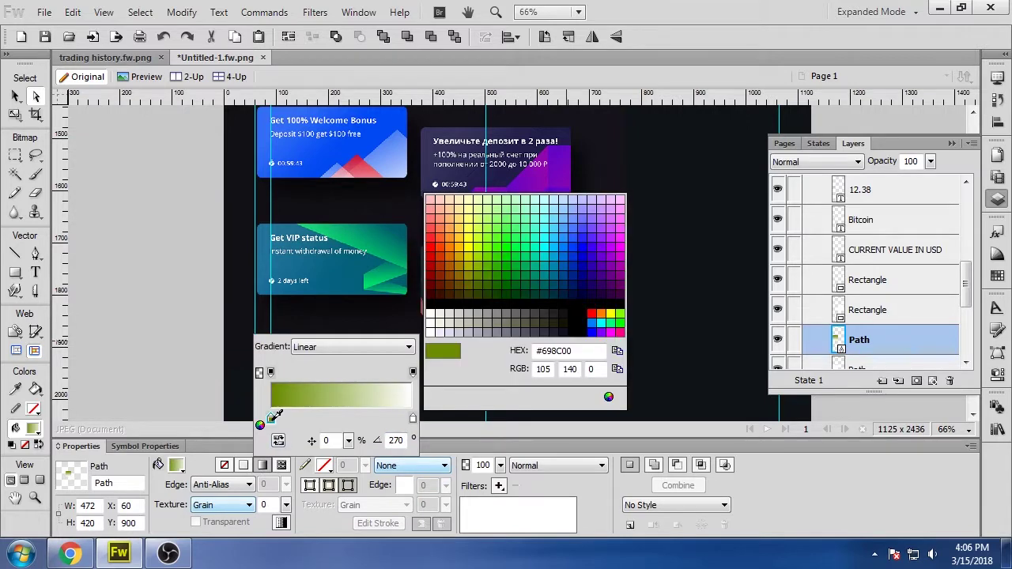
left_click(373, 260)
Step: Move the promo-card reference image to the right beneath the wallet cards
left_click_drag(372, 259, 525, 273)
left_click(158, 202)
scroll(506, 299, "up", 3)
left_click(524, 304)
left_click(525, 307)
scroll(343, 300, "down", 2)
scroll(343, 301, "up", 4)
Step: Set the Bitcoin card's two gradient stops to orange shades sampled from the "Get VIP status for 50%" card in the reference image
left_click(316, 221)
scroll(316, 248, "down", 5)
left_click(263, 465)
left_click(271, 419)
left_click(686, 318)
left_click(413, 419)
left_click(723, 314)
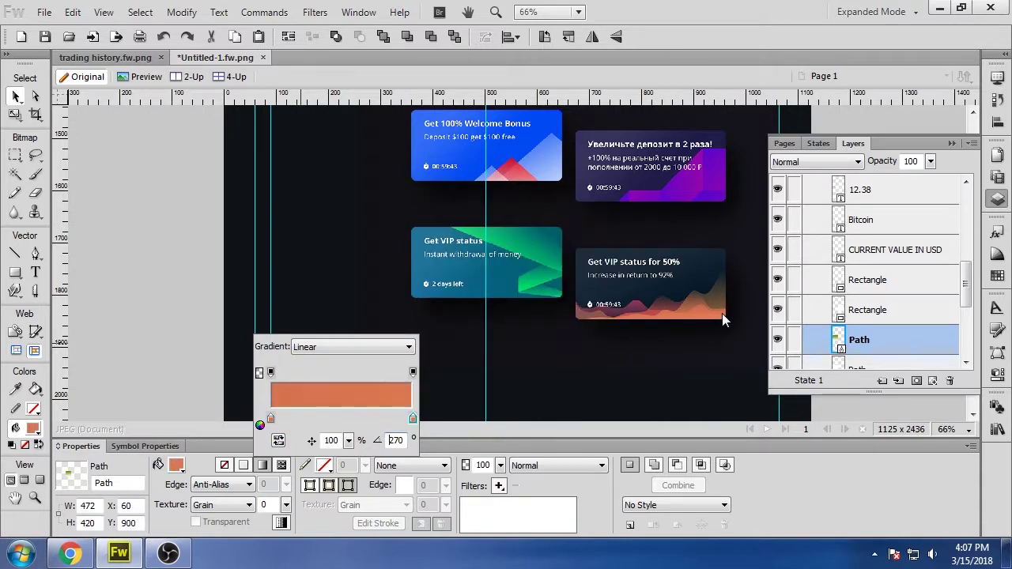
left_click(412, 418)
left_click(671, 317)
left_click(191, 284)
Step: Resample the Bitcoin card's gradient so that both stops use the same brighter orange
scroll(191, 285, "up", 5)
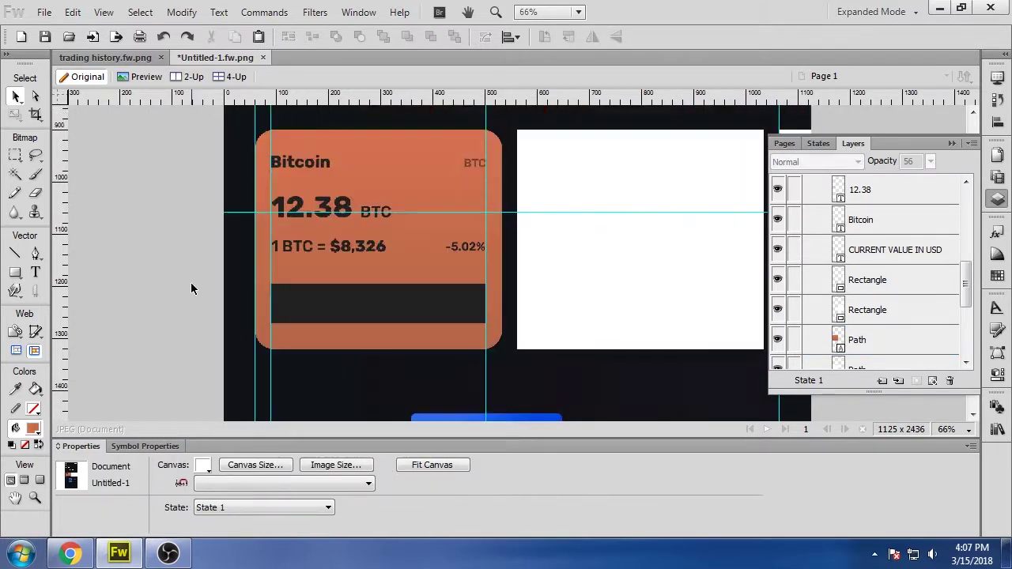
scroll(191, 289, "down", 5)
scroll(191, 288, "up", 4)
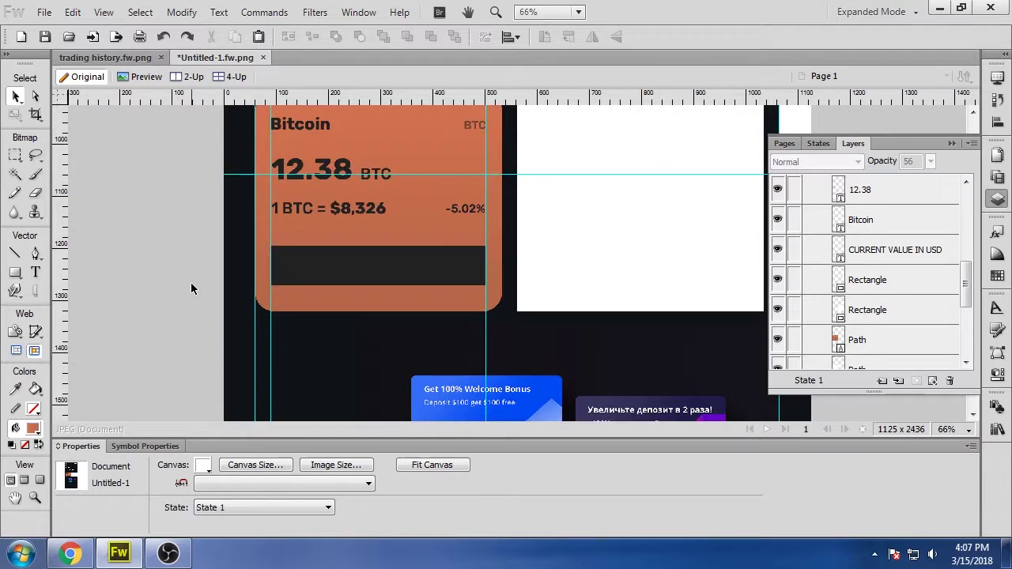
scroll(190, 288, "down", 4)
scroll(404, 327, "up", 5)
left_click(379, 265)
scroll(376, 276, "down", 4)
left_click(266, 465)
left_click(271, 419)
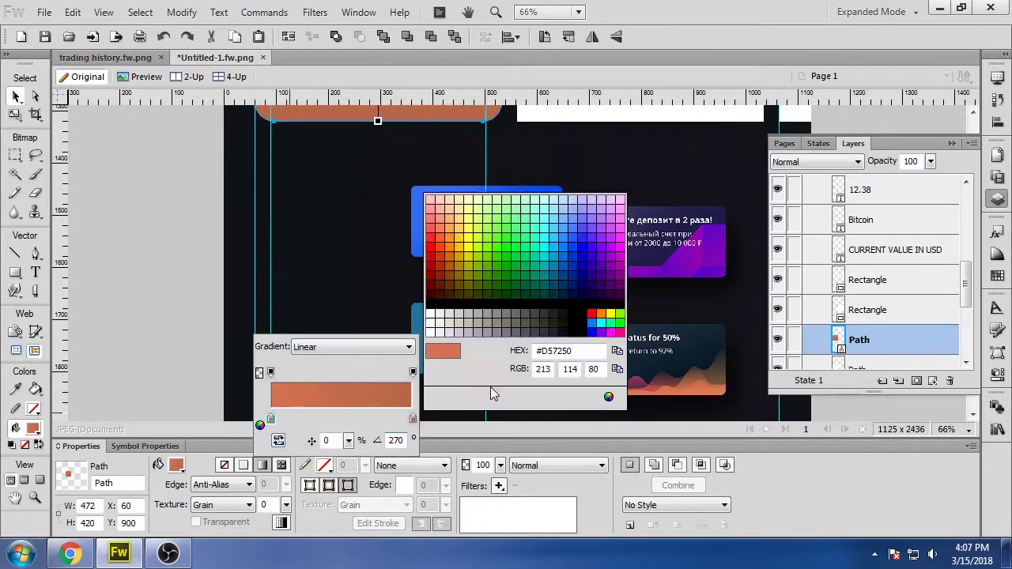
left_click(414, 419)
left_click(276, 395)
left_click(186, 347)
Step: Set the end stop of the Bitcoin card's gradient to a darker orange sampled from the "Get VIP status for 50%" reference card
scroll(185, 343, "up", 4)
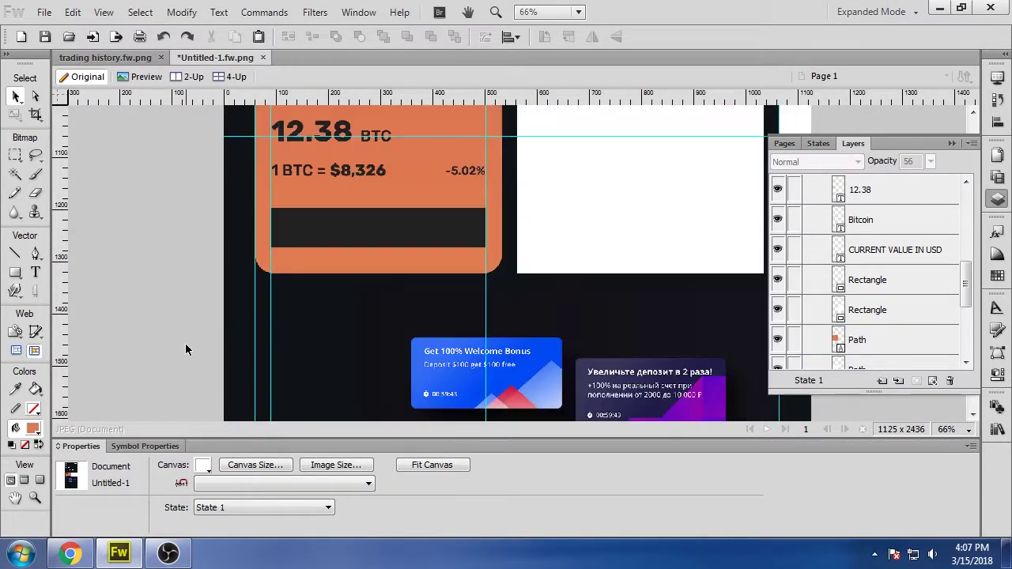
left_click(466, 156)
scroll(466, 157, "down", 3)
left_click(266, 466)
left_click(412, 420)
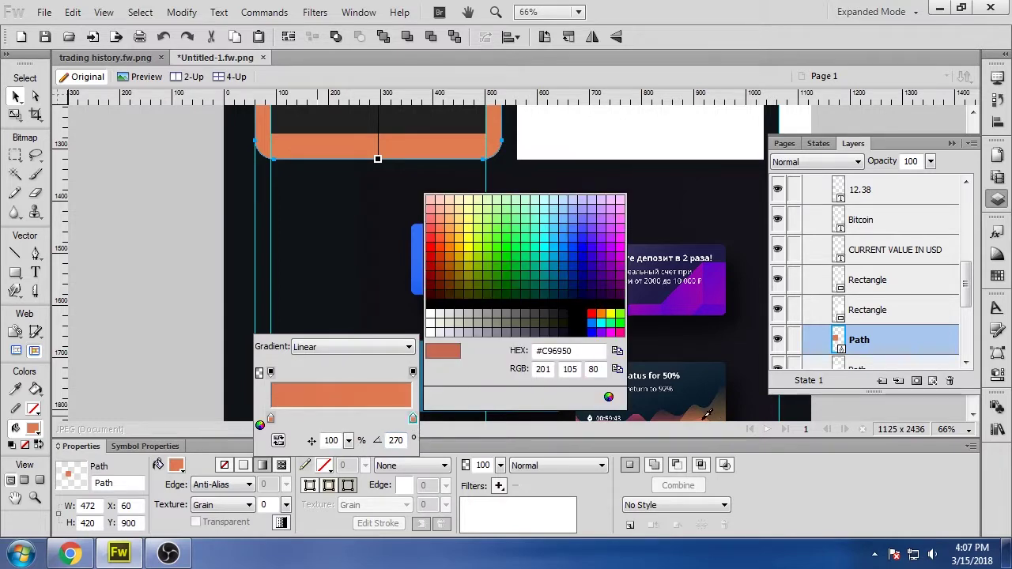
left_click(195, 314)
left_click(198, 332)
Step: Angle the Bitcoin card's gradient diagonally from its upper-left corner towards its lower-right corner
scroll(198, 332, "up", 4)
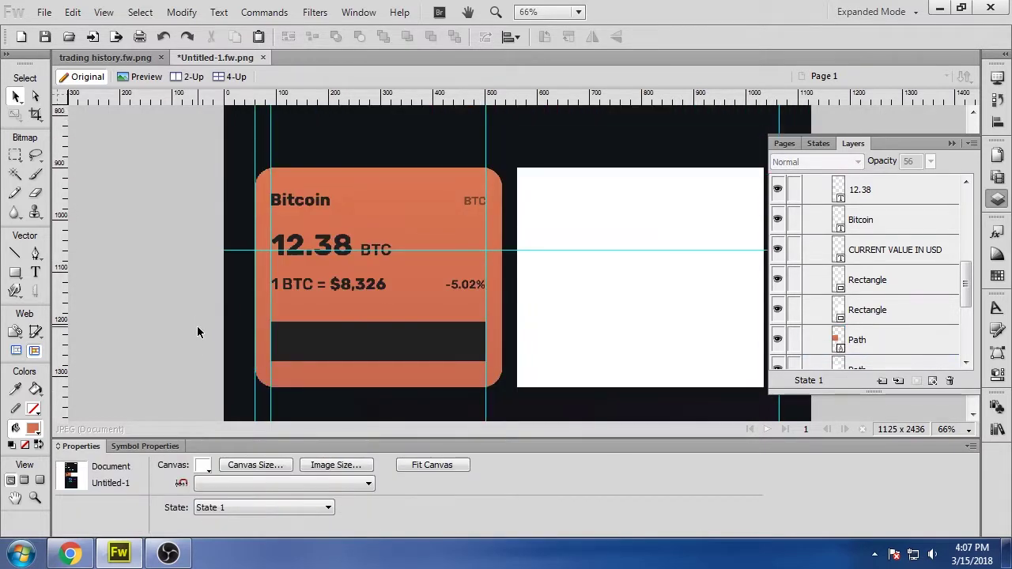
left_click(383, 171)
left_click_drag(412, 393, 481, 370)
left_click_drag(319, 188, 290, 194)
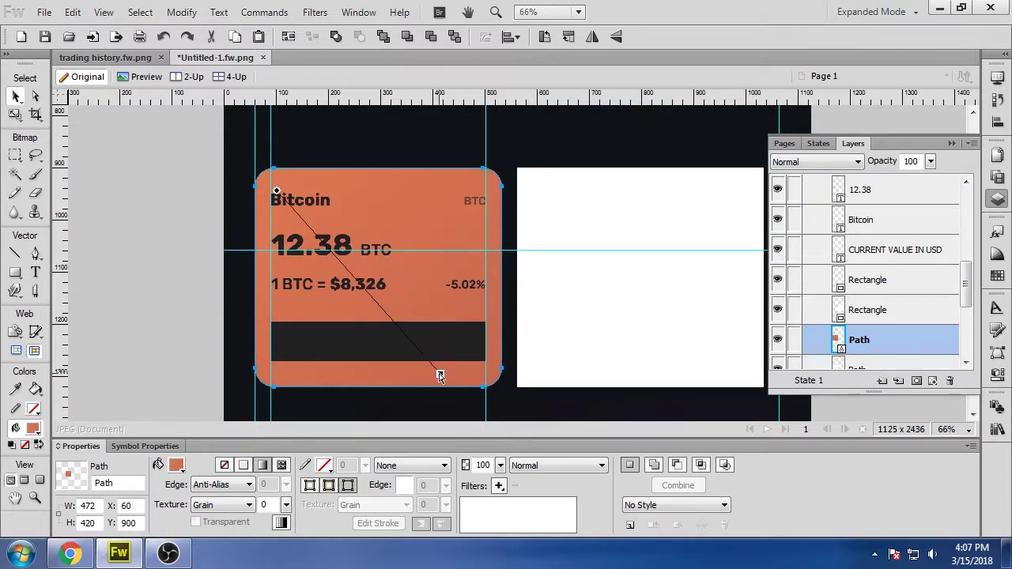
Step: Change the Bitcoin title and the BTC label in the card's header row to white text
left_click(167, 302)
key("ctrl+equal")
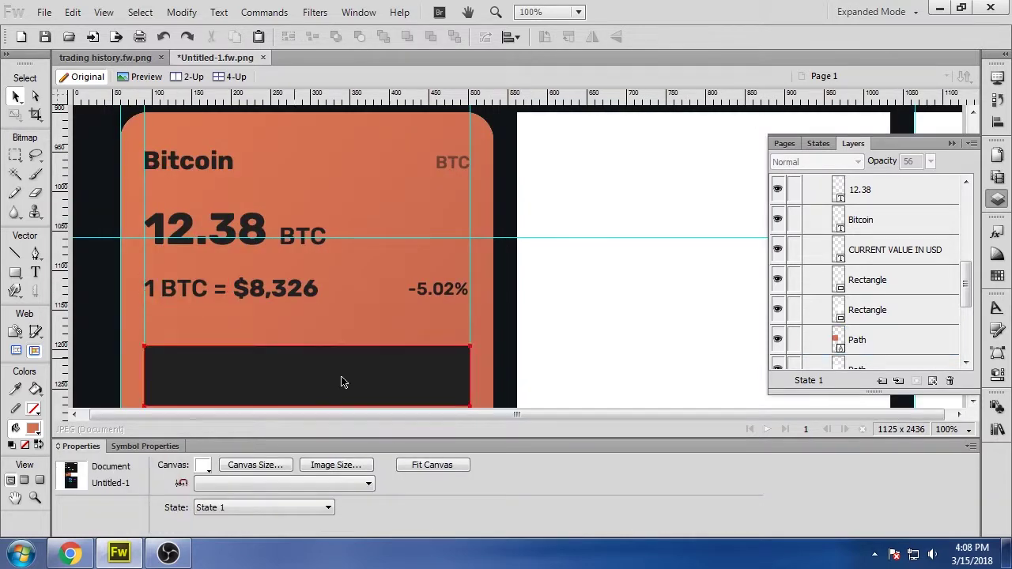
left_click(190, 162)
left_click(447, 169, "shift")
left_click(444, 466)
left_click(458, 452)
Step: Recolour the 12.38 amount, its BTC unit, the "1 BTC = $8,326" rate and the -5.02% change to white
left_click(208, 231)
left_click(302, 237, "shift")
left_click(265, 288, "shift")
left_click(190, 290, "shift")
left_click(434, 289, "shift")
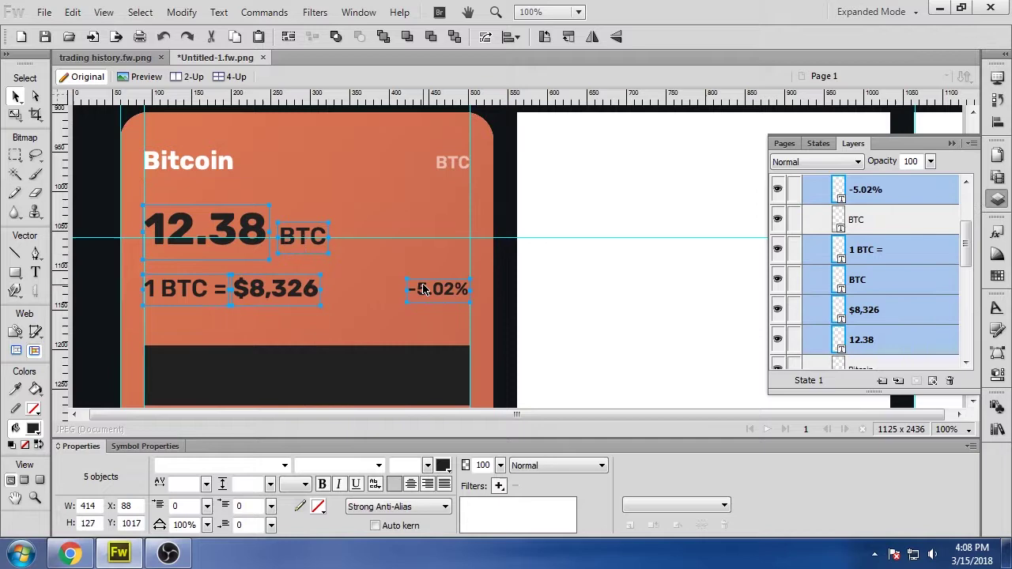
left_click(444, 465)
left_click(459, 452)
left_click(95, 172)
Step: Adjust the opacity of the card's BTC labels, setting the unit beside 12.38 to 92
scroll(95, 172, "up", 3)
left_click(453, 277)
left_click_drag(502, 469, 505, 459)
left_click(503, 348)
scroll(498, 344, "down", 4)
left_click(303, 179)
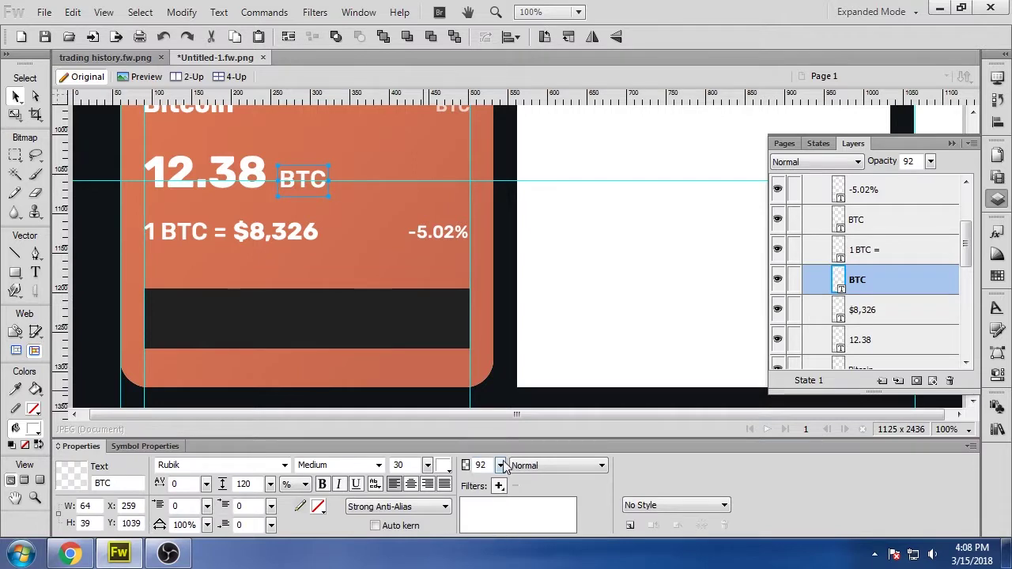
left_click(504, 267)
Step: Set the $8,326 rate text to Rubik Medium
scroll(504, 267, "up", 2)
scroll(504, 267, "down", 1)
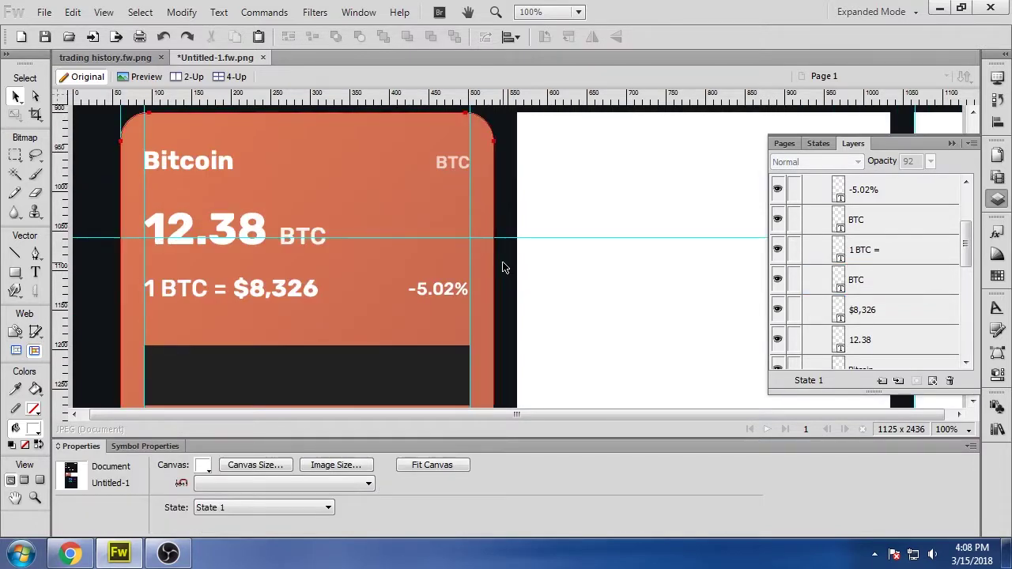
left_click(274, 289)
left_click(340, 477)
left_click(318, 407)
left_click(506, 289)
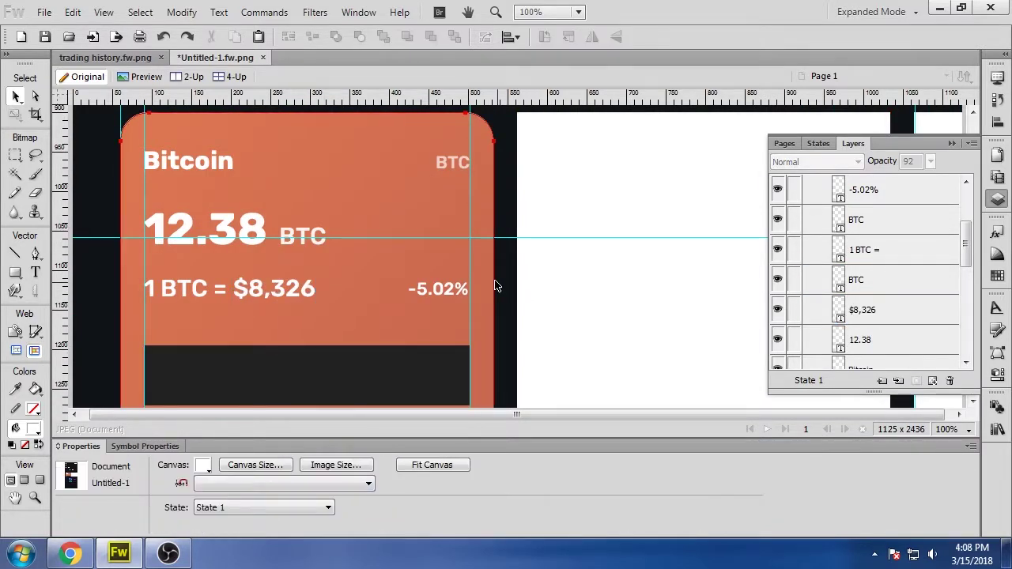
Step: Nudge the -5.02% change text 2 px to the right so it meets the card's inner right guide
left_click(438, 289)
left_click(459, 158)
left_click(449, 288)
left_click(504, 291)
left_click(463, 290)
key("Right")
key("Right")
left_click(505, 291)
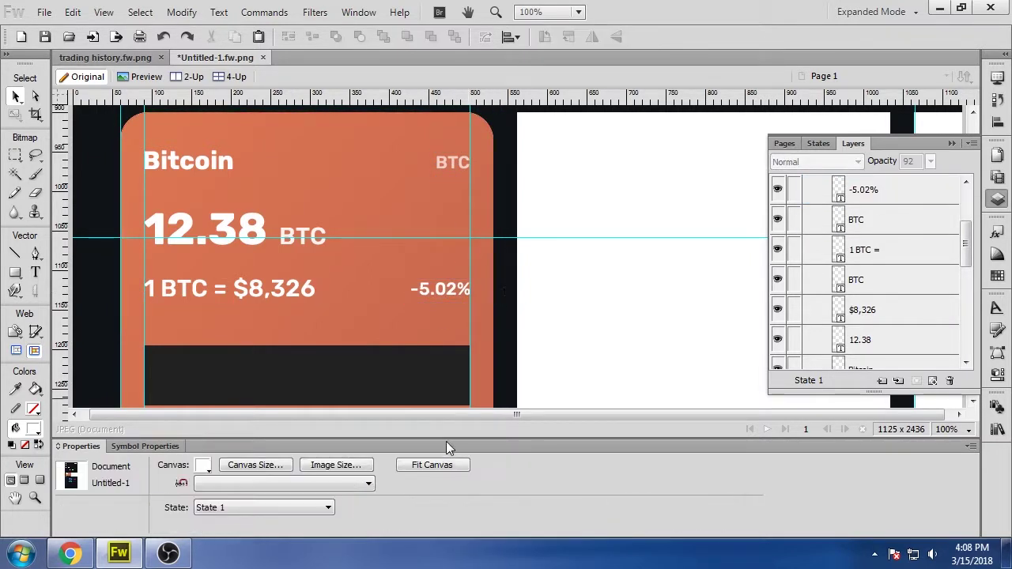
Step: Try a red text colour on the -5.02% change
left_click(440, 290)
left_click(443, 465)
left_click(454, 307)
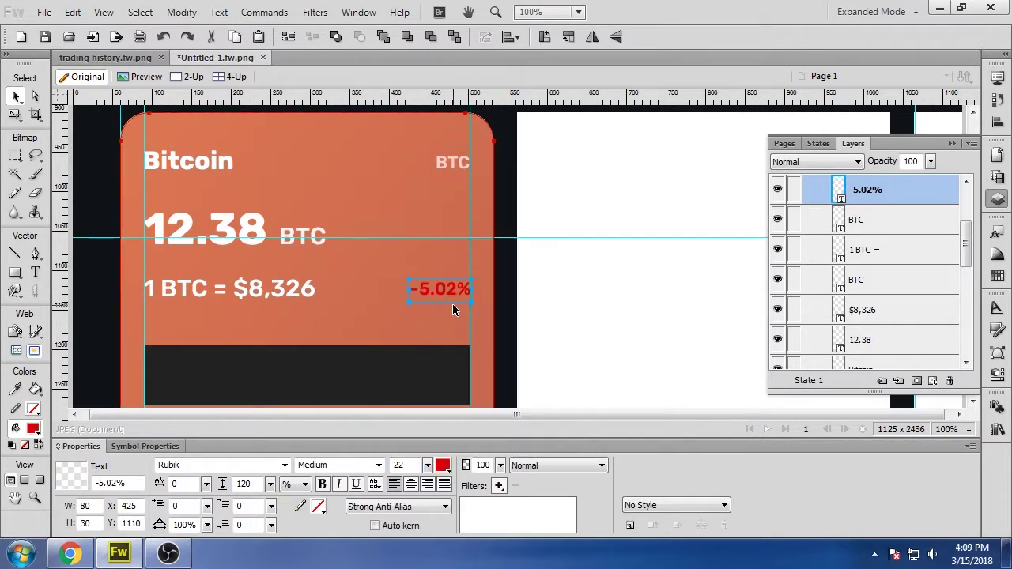
left_click(506, 372)
Step: Add the white text "SEE TRANSACTIONS" in Rubik Medium 22 and place it on the dark button of the Bitcoin card
scroll(439, 362, "down", 3)
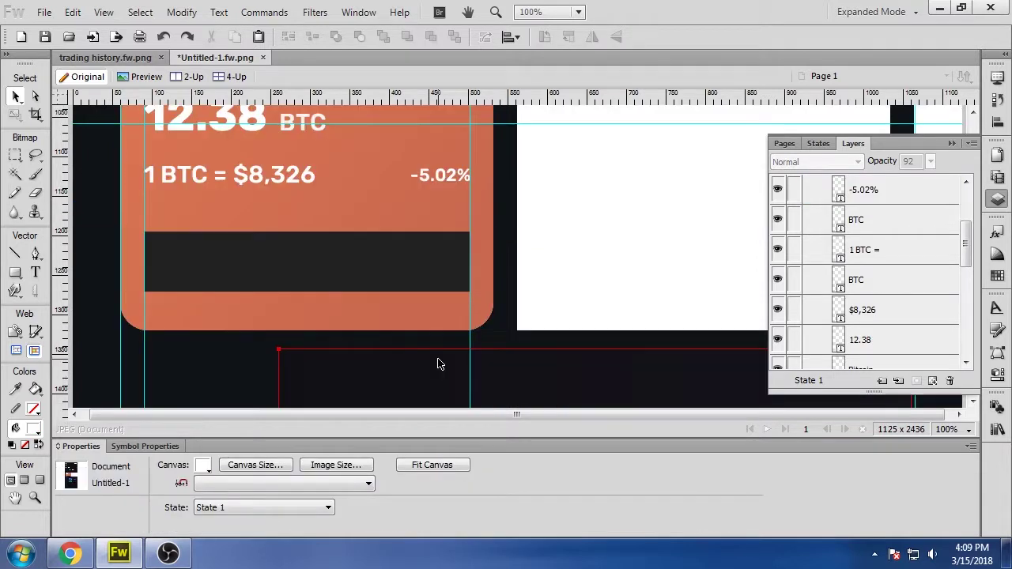
left_click(36, 271)
left_click(205, 258)
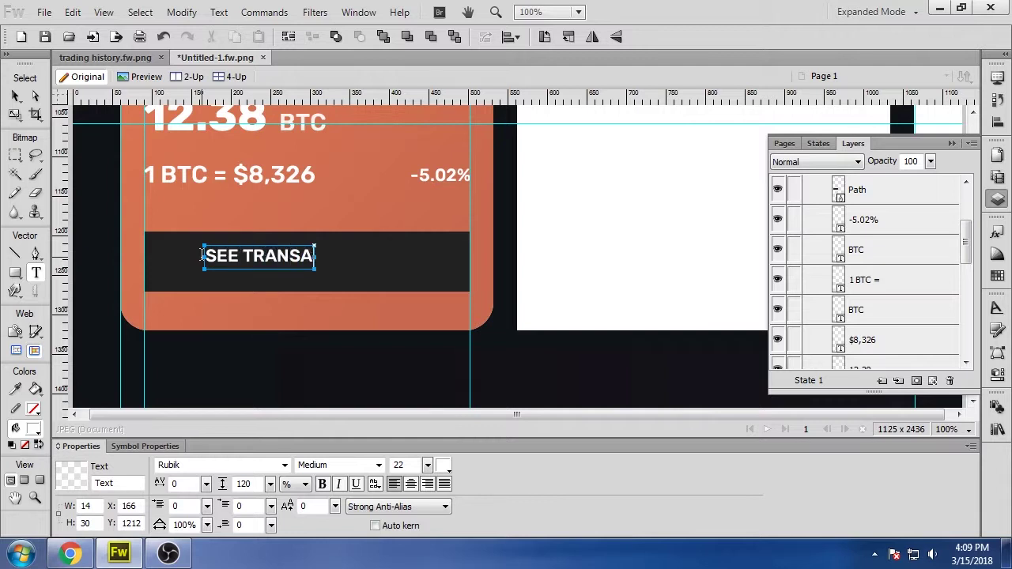
left_click(15, 96)
left_click_drag(341, 259, 353, 264)
left_click(457, 351)
Step: Increase the letter spacing of the "SEE TRANSACTIONS" label and recentre it on the button
left_click(344, 264)
left_click_drag(205, 484, 210, 487)
left_click_drag(373, 267, 367, 267)
left_click(511, 297)
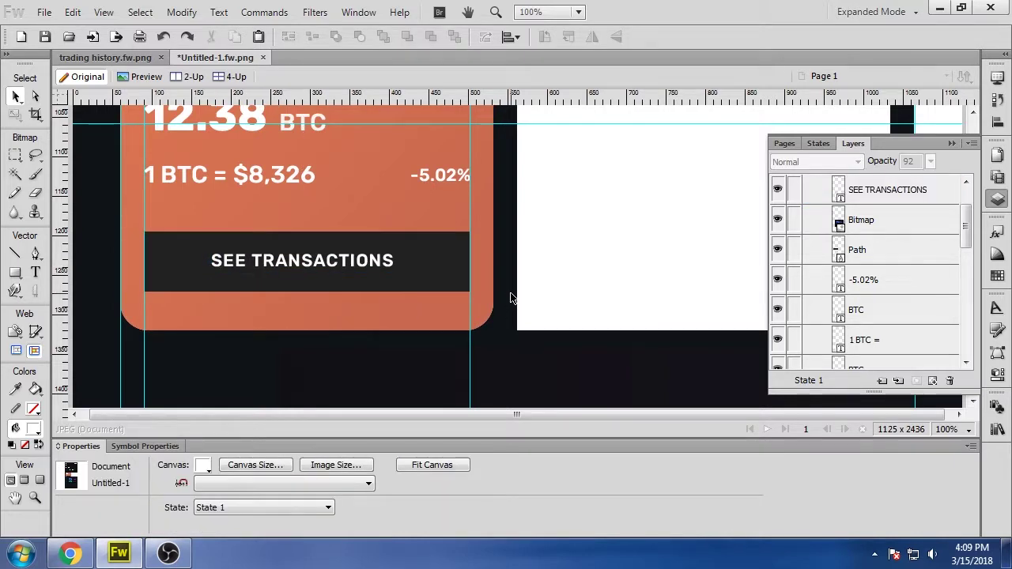
Step: Set the "1 BTC =" and "$8,326" texts to the Regular weight
scroll(510, 298, "up", 3)
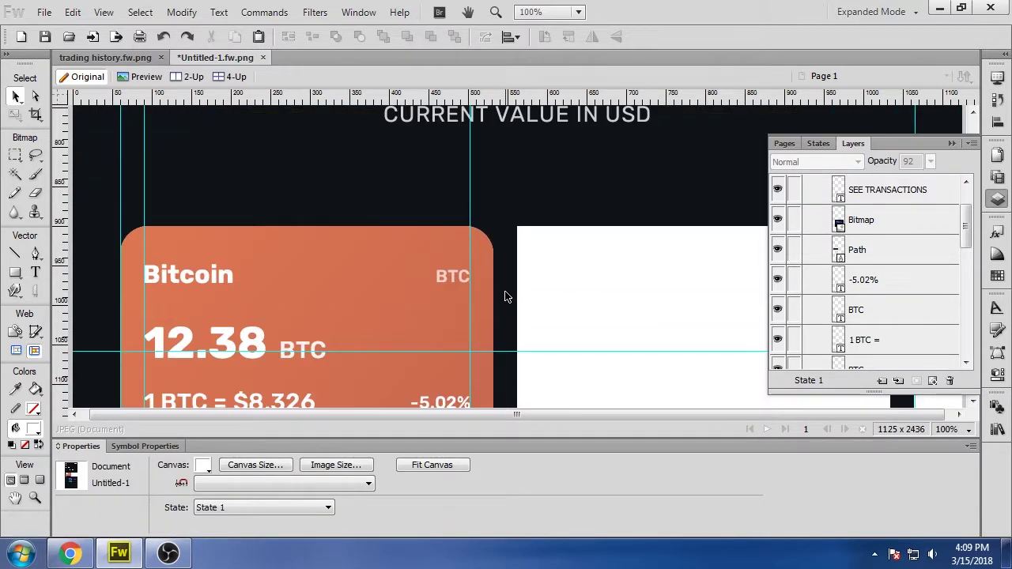
scroll(507, 296, "down", 1)
scroll(507, 296, "down", 2)
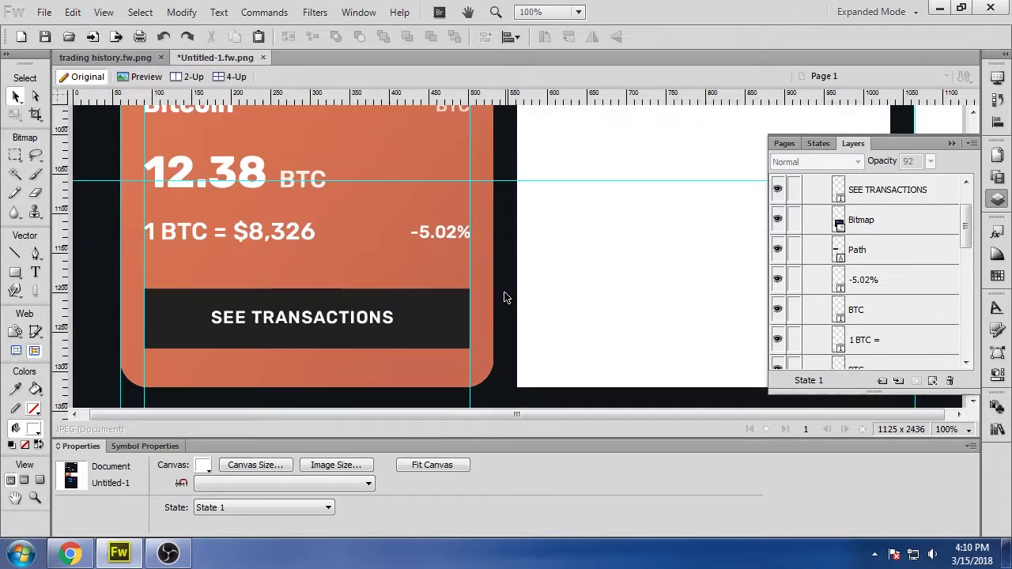
scroll(507, 297, "up", 1)
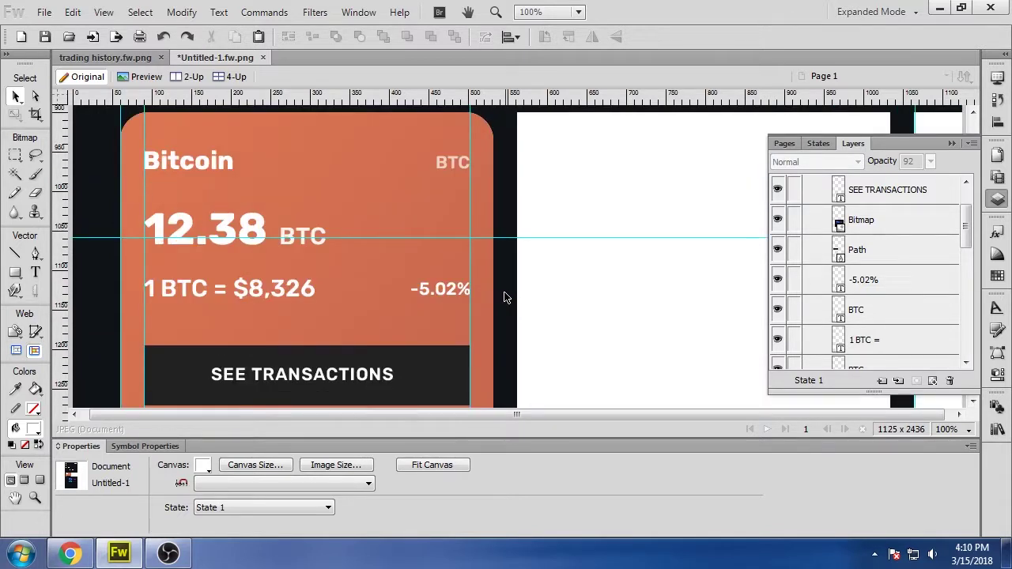
left_click(275, 298)
left_click(210, 300, "shift")
left_click(340, 465)
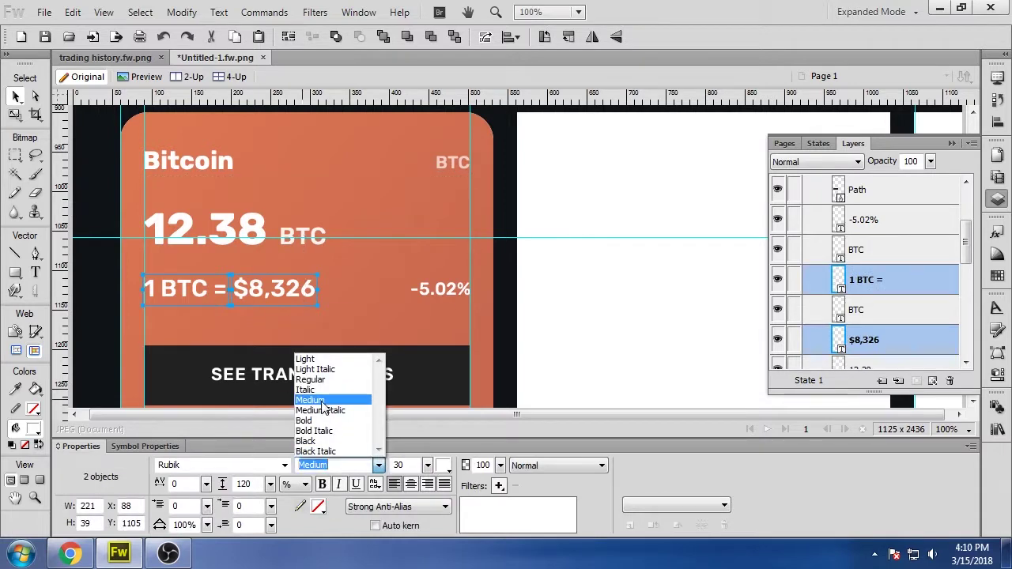
left_click(320, 382)
left_click(508, 290)
Step: Reduce the "1 BTC =" and "$8,326" texts to size 28 and move them and the -5.02% text up 10 px
left_click(268, 291)
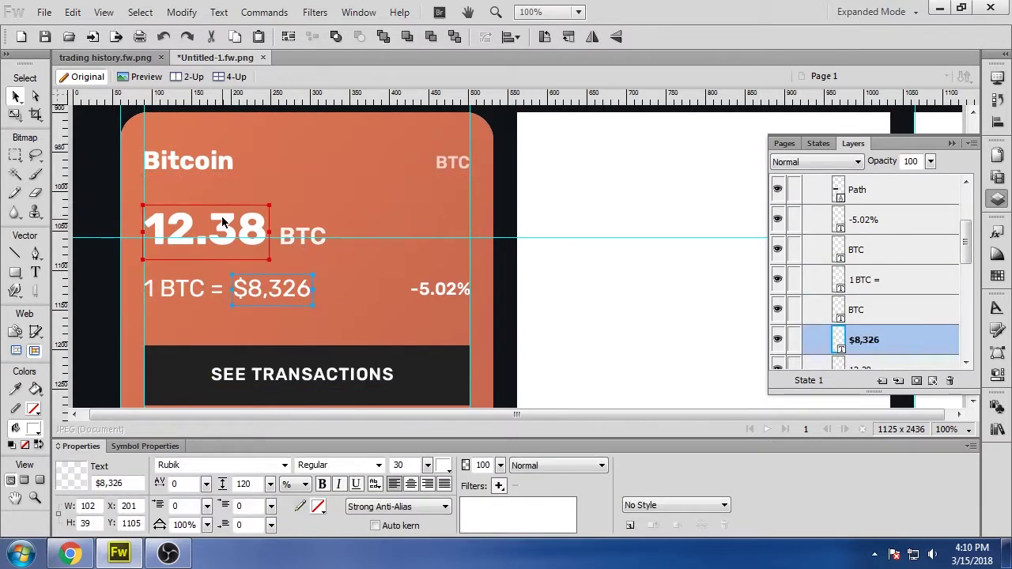
left_click(210, 291, "shift")
left_click_drag(430, 467, 429, 468)
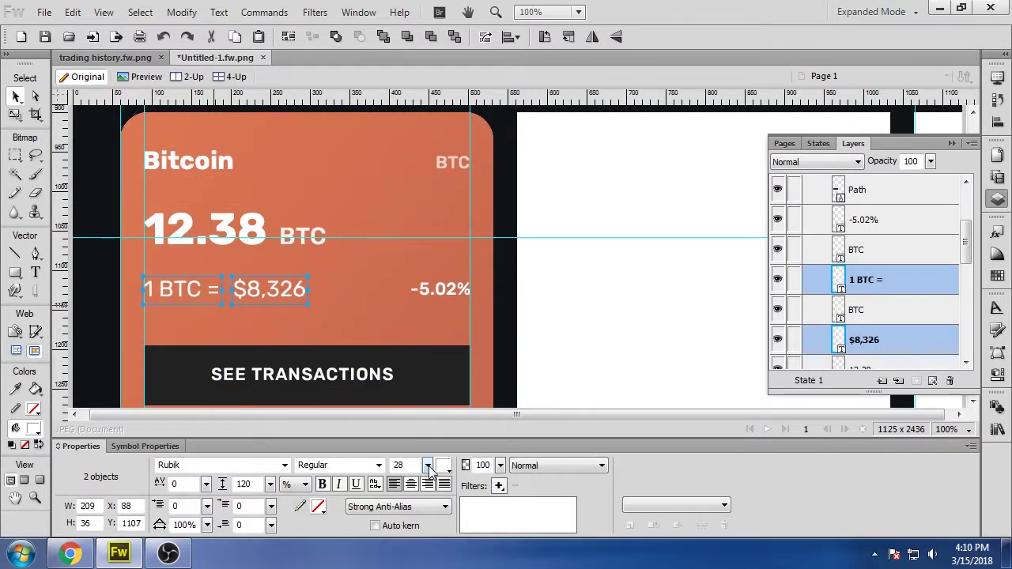
key("shift+Up")
left_click(445, 290)
key("shift+Up")
Step: Move the $8,326 text 9 px to the left, closer to the "1 BTC =" text
left_click(293, 281)
key("shift+Left")
key("Right")
left_click(506, 283)
left_click(293, 284)
left_click(508, 278)
left_click(285, 292)
left_click(504, 277)
Step: Remove the horizontal guide that crosses the cards
left_click(327, 256)
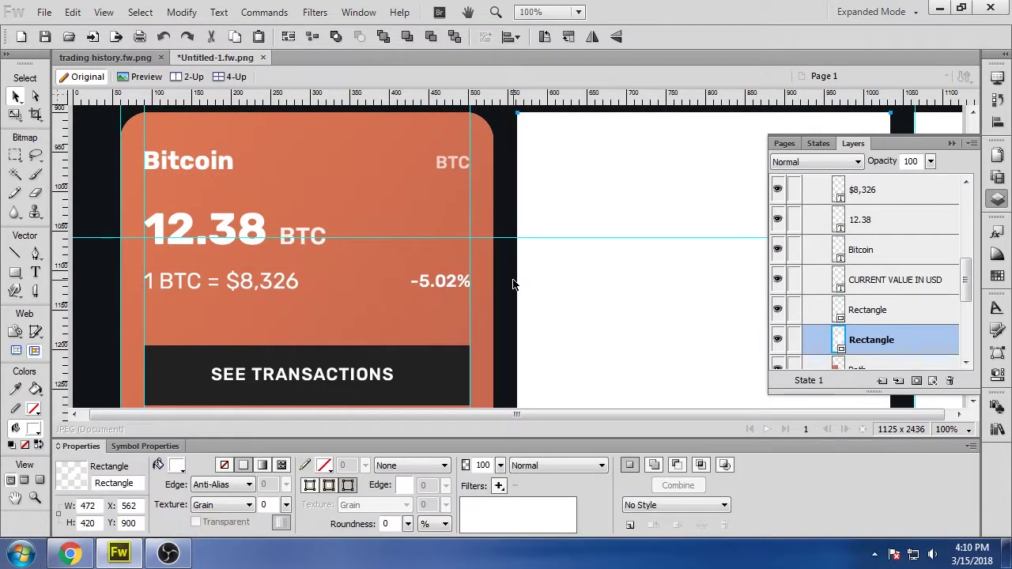
left_click_drag(500, 240, 522, 98)
scroll(506, 229, "down", 1)
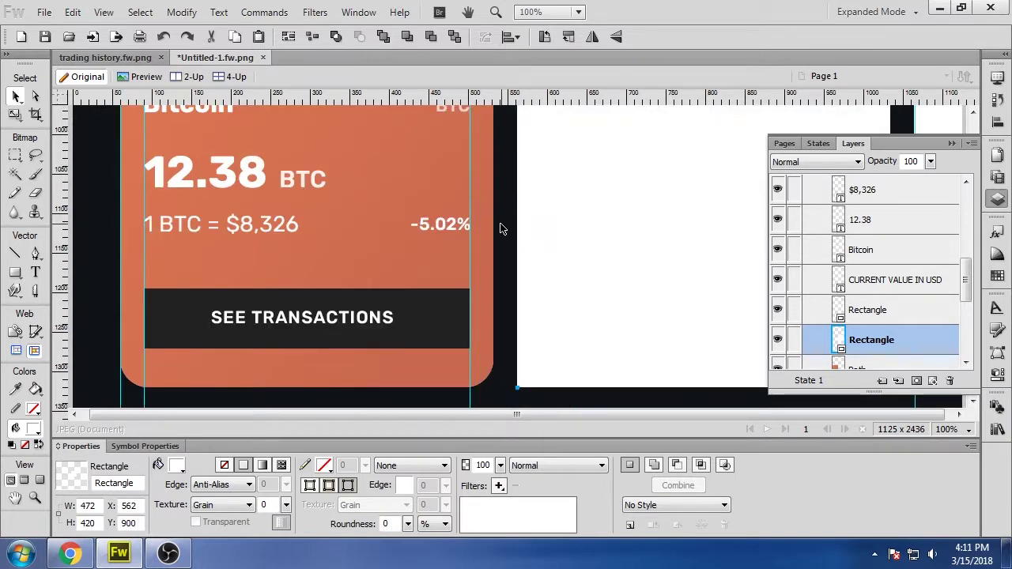
scroll(500, 229, "up", 2)
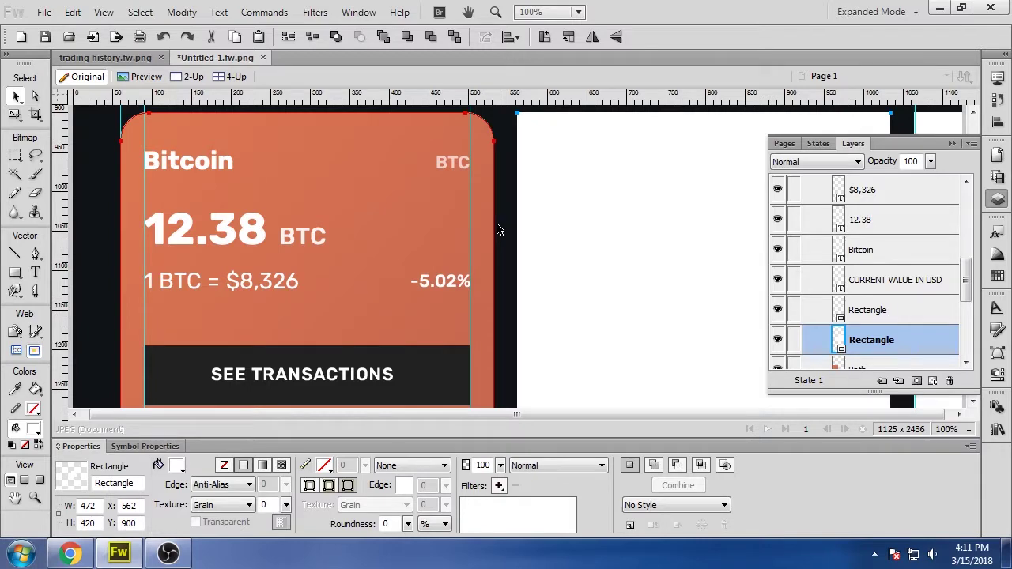
scroll(497, 229, "up", 8)
scroll(495, 229, "down", 8)
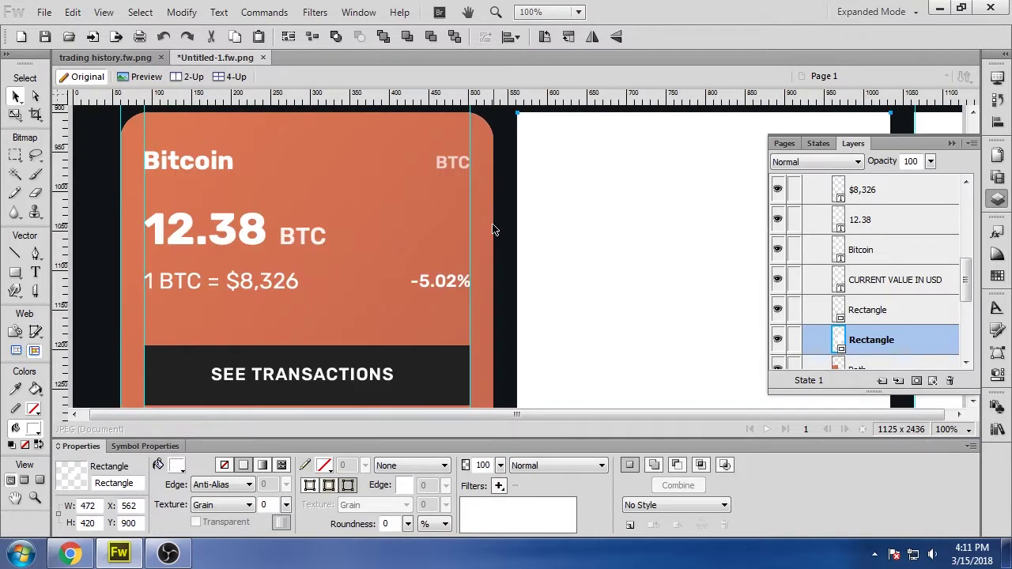
left_click(229, 160)
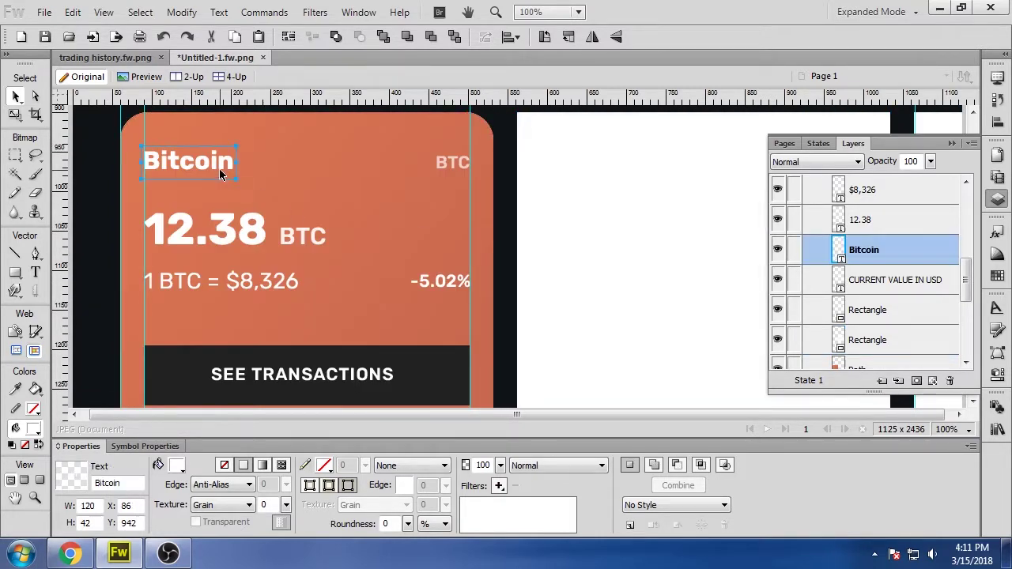
left_click(509, 192)
Step: Restyle the SEE TRANSACTIONS button with no fill and a white 1-Pixel Soft outline of width 2
scroll(510, 194, "down", 4)
left_click(427, 263)
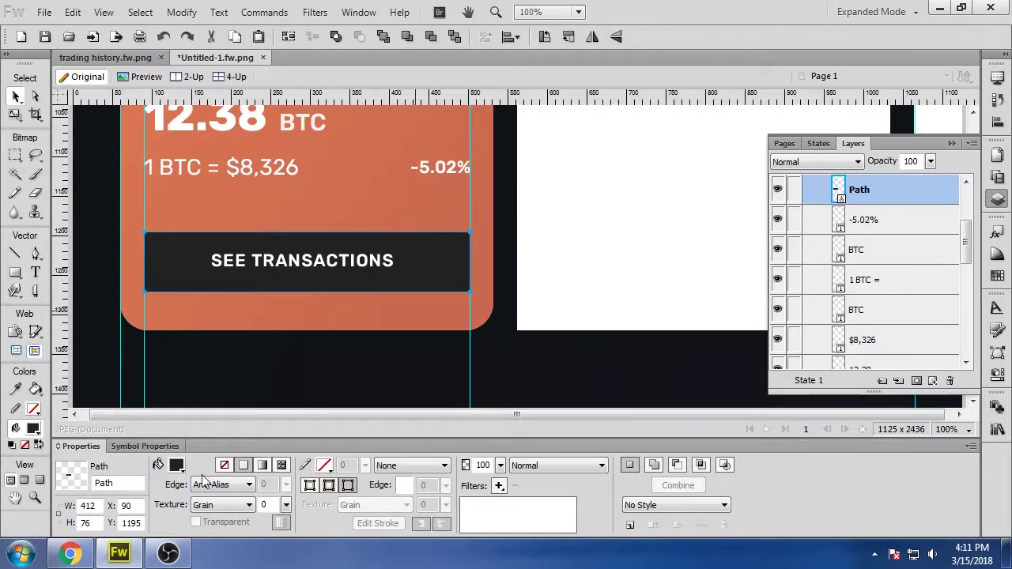
left_click(178, 466)
left_click(523, 507)
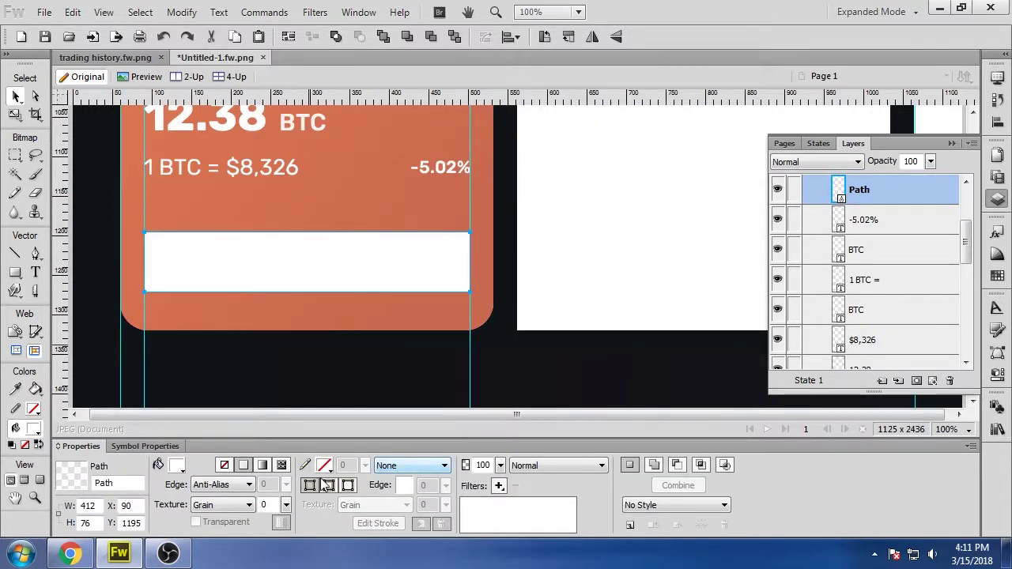
left_click(325, 467)
left_click(518, 508)
left_click(225, 466)
left_click_drag(365, 465, 370, 461)
Step: Round the corners of the SEE TRANSACTIONS button outline with a radius of 100
key("a")
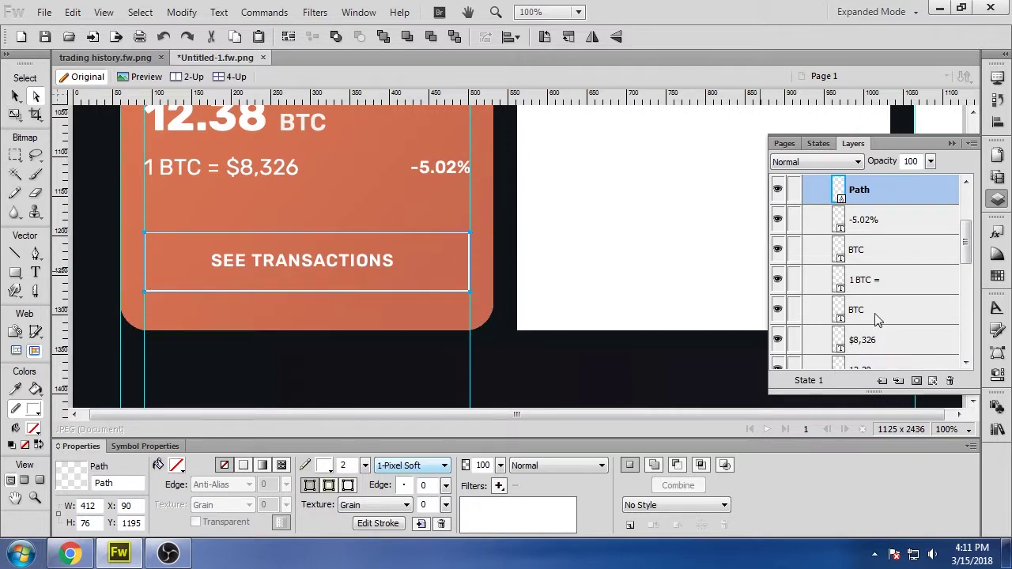
left_click(997, 353)
left_click(958, 415)
type("100")
key("Return")
left_click(756, 363)
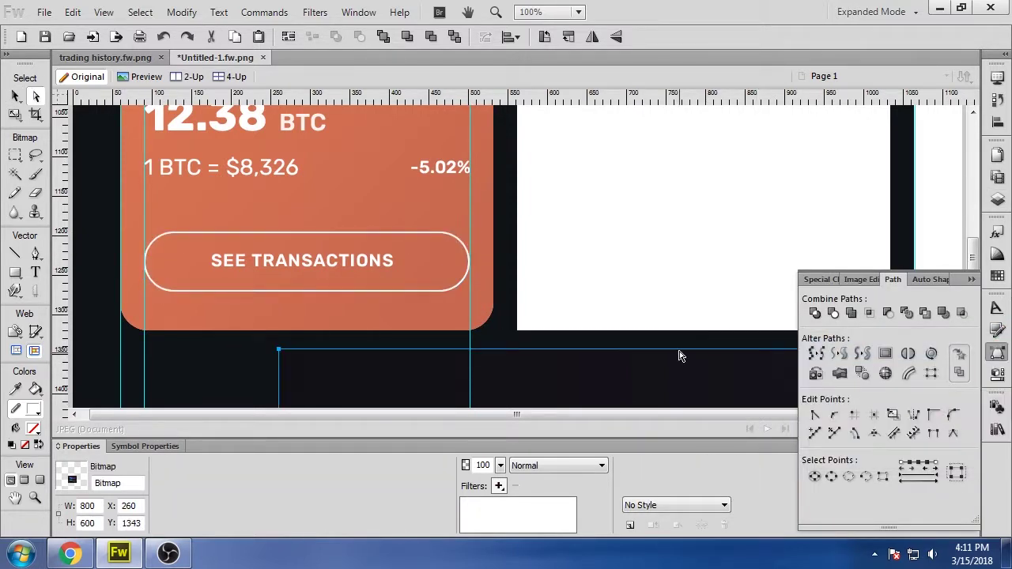
Step: Set the stroke width of the rounded button outline to 3
left_click(367, 291)
left_click_drag(369, 466, 371, 462)
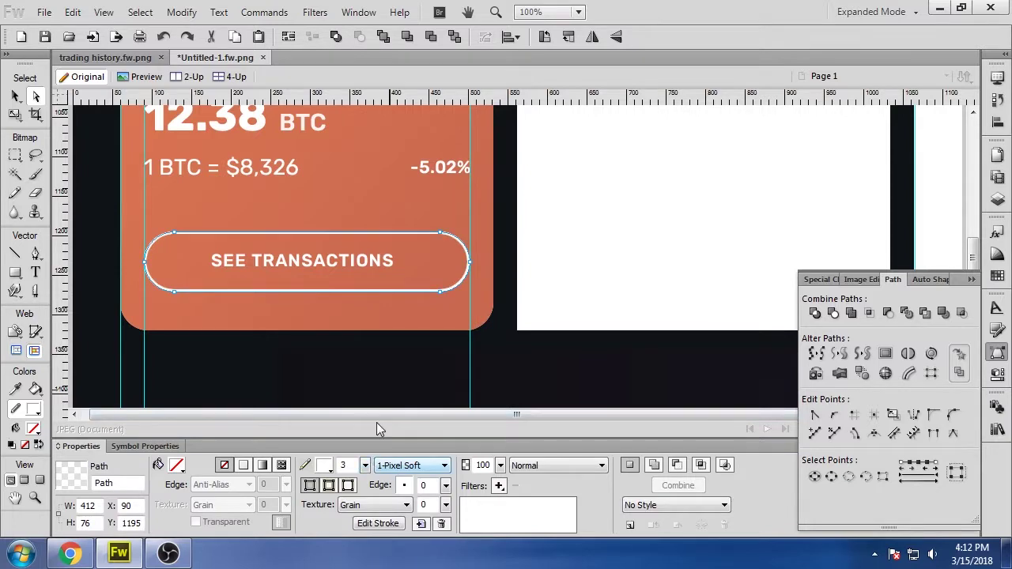
left_click(388, 391)
left_click(249, 356)
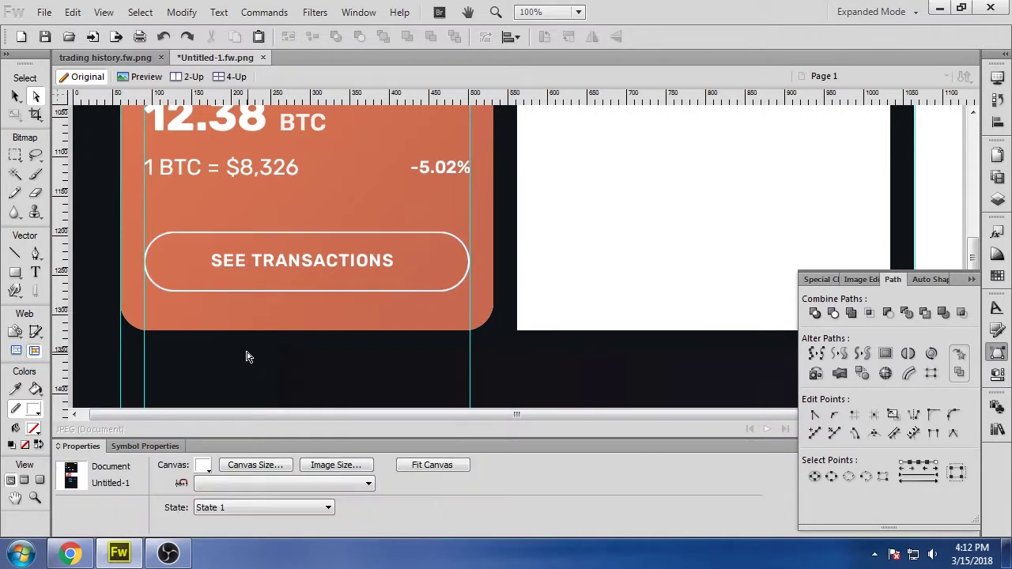
Step: Review the wallet screen from the My Wallet header down past the cards at 66% zoom
scroll(249, 357, "up", 3)
key("v")
key("ctrl+minus")
scroll(108, 222, "down", 2)
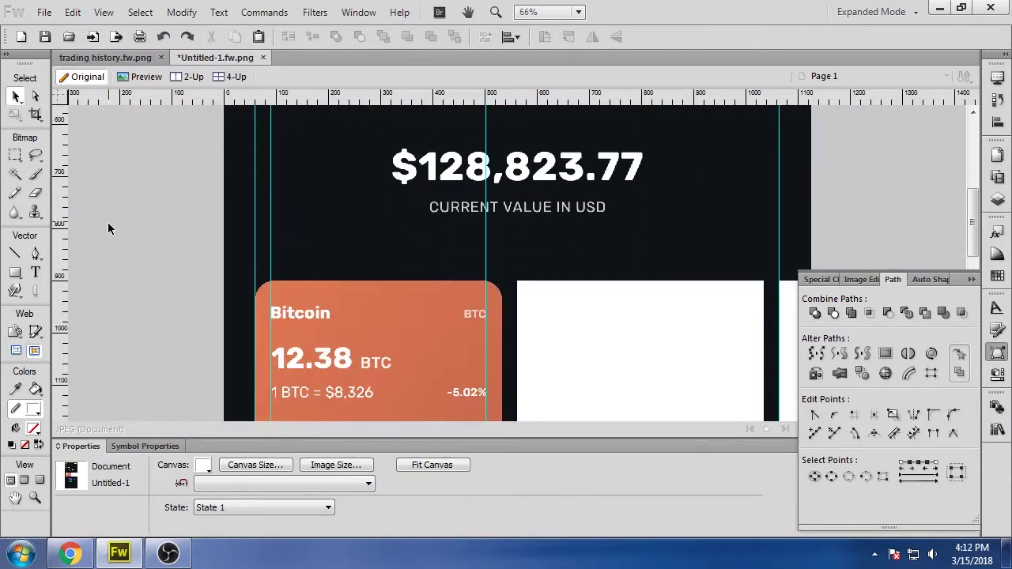
scroll(107, 222, "up", 5)
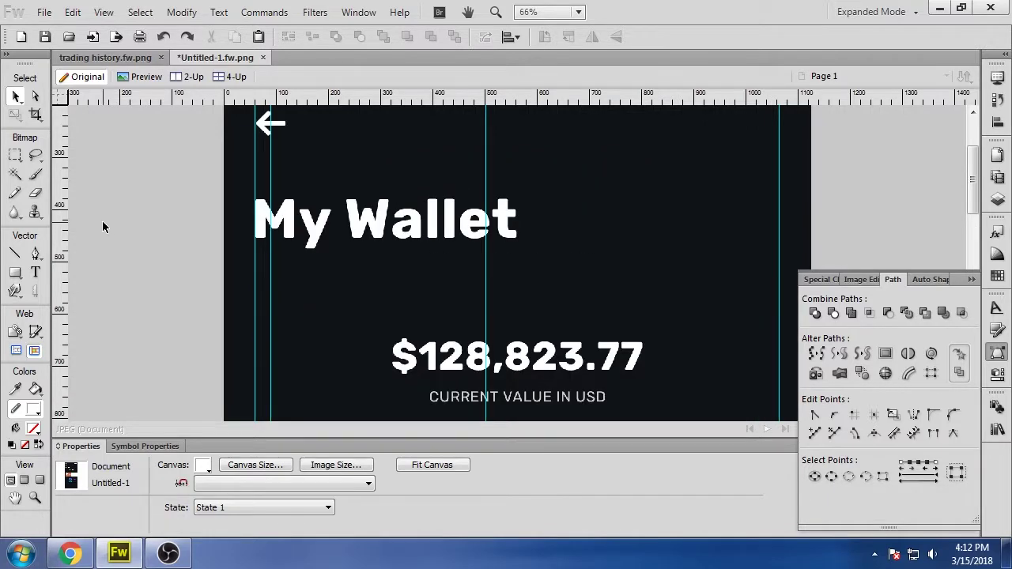
scroll(103, 223, "down", 14)
scroll(103, 223, "up", 5)
scroll(102, 229, "up", 1)
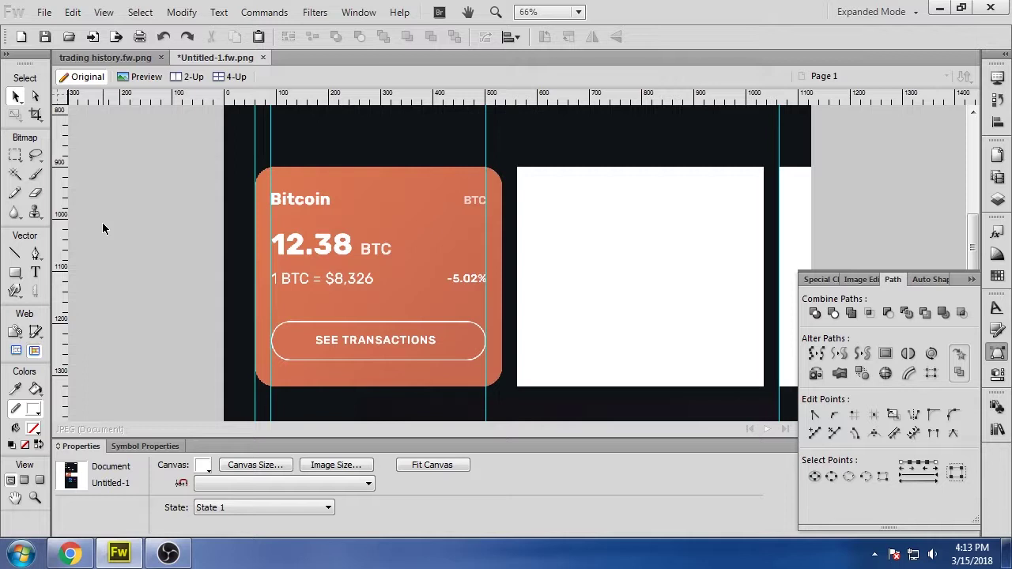
Step: Try a darker shade of the card's orange on the Bitcoin title and undo the colour changes
left_click(322, 200)
left_click(321, 190)
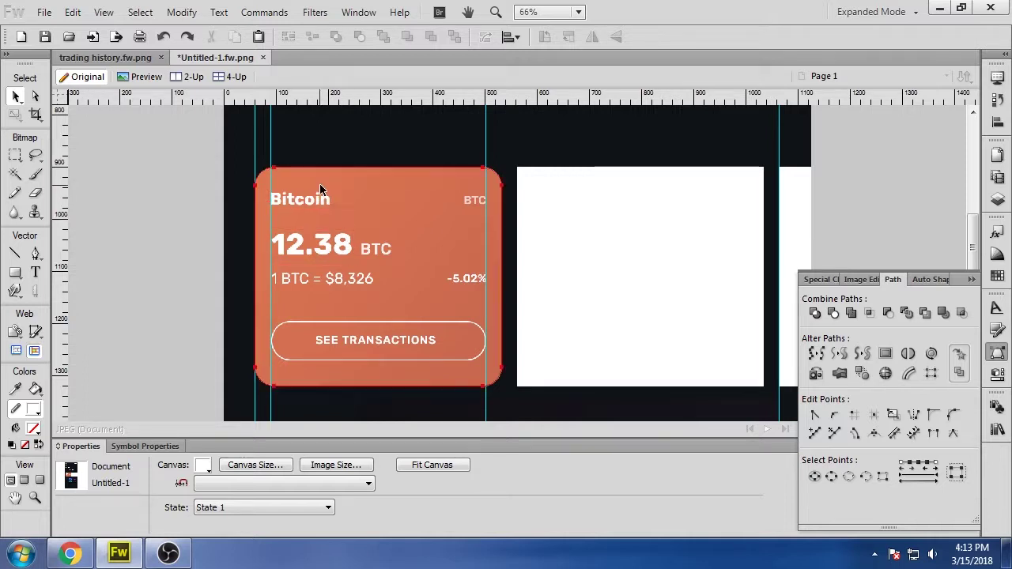
left_click(319, 198)
left_click(444, 466)
left_click(443, 307)
left_click(445, 465)
left_click(628, 443)
left_click_drag(714, 314, 713, 361)
left_click(413, 461)
left_click(160, 314)
key("ctrl+z")
key("ctrl+z")
Step: Try a darker shade of the card's orange (RGB 157, 67, 36) on the "1 BTC =" and "$8,326" texts
left_click(346, 280)
left_click(307, 281, "shift")
left_click(444, 466)
left_click(427, 308)
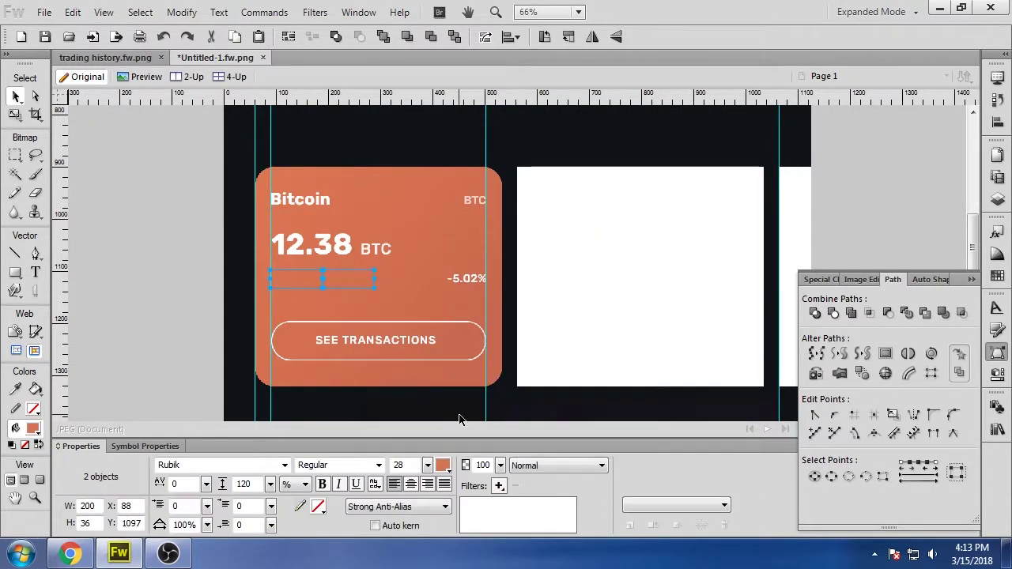
left_click(444, 466)
left_click(629, 443)
left_click(714, 336)
left_click(411, 458)
left_click(443, 466)
left_click(629, 443)
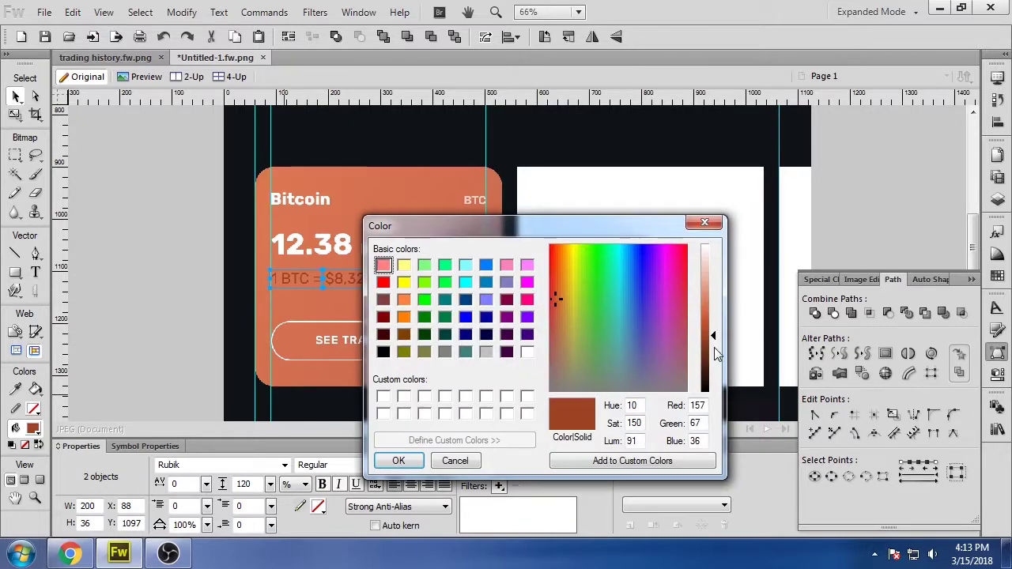
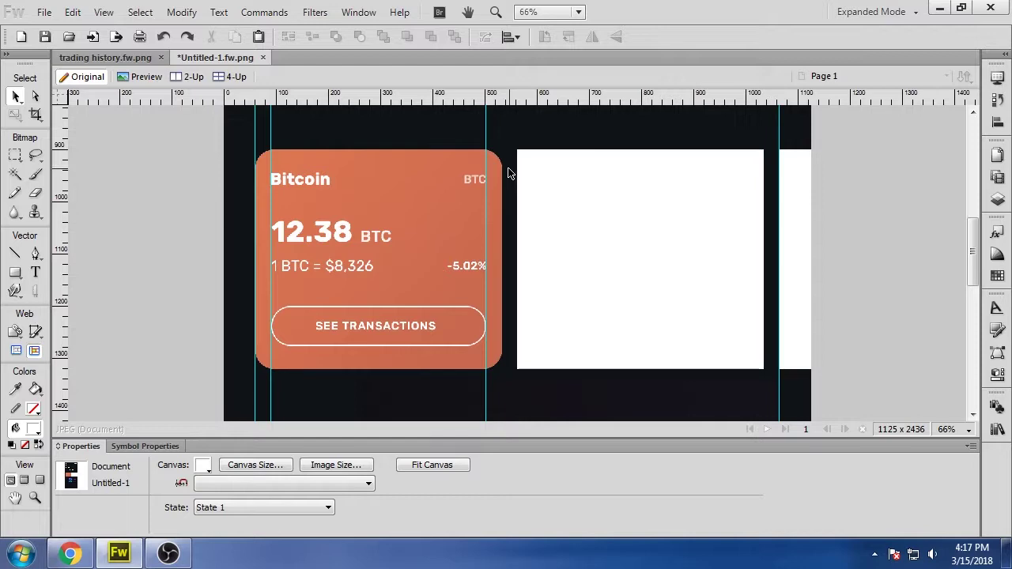
Step: Give the lower copy of the Bitcoin card shape a Feather edge of 10
left_click(495, 180)
left_click(998, 199)
scroll(898, 291, "down", 1)
left_click(881, 342)
left_click(231, 485)
left_click(223, 520)
Step: Fill the lower, feathered copy of the Bitcoin card shape with a very dark brown and raise its feather amount
left_click(177, 467)
left_click(375, 185)
left_click(181, 467)
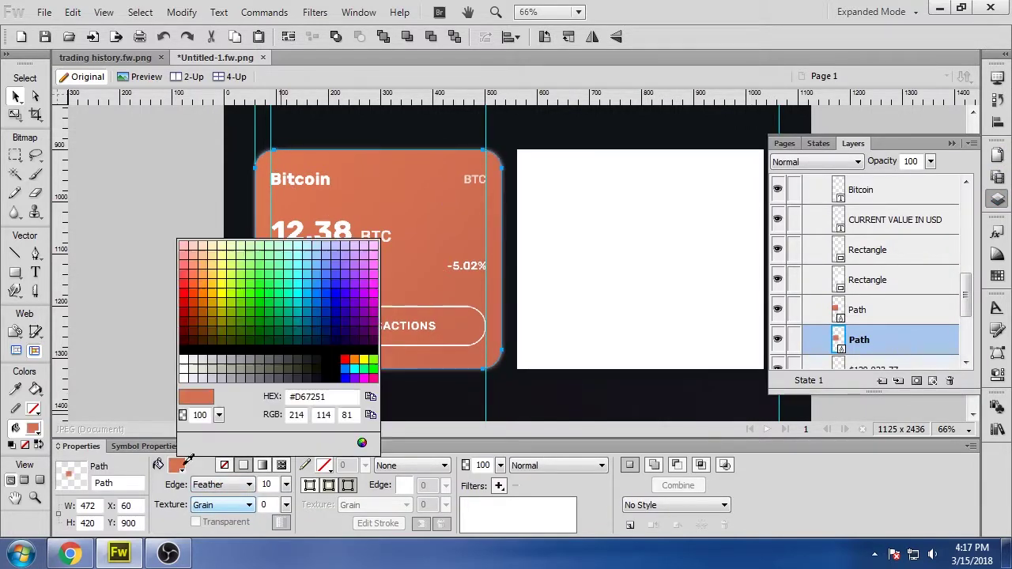
left_click(362, 438)
left_click_drag(447, 375, 447, 368)
key("Return")
left_click_drag(288, 485, 289, 462)
left_click(141, 356)
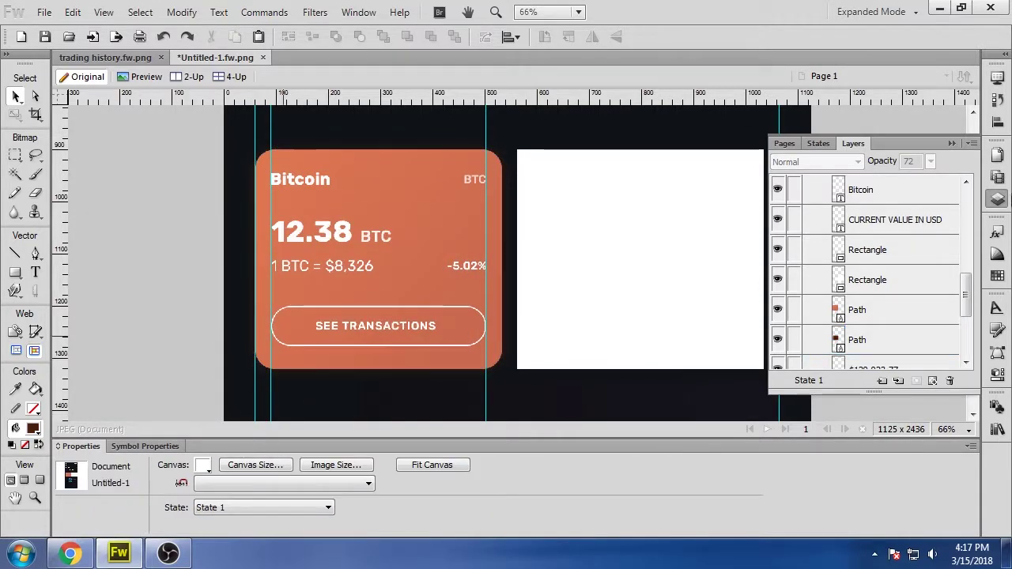
Step: Examine the Bitcoin card's glow, texts and outlined button at 100% zoom
key("ctrl+equal")
scroll(514, 405, "down", 1)
scroll(514, 404, "up", 3)
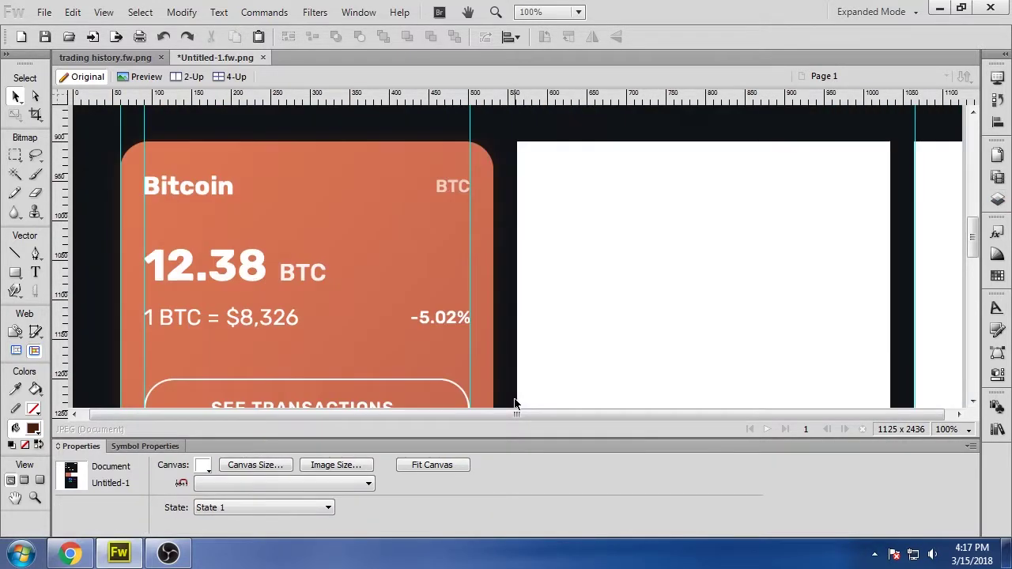
scroll(515, 404, "down", 3)
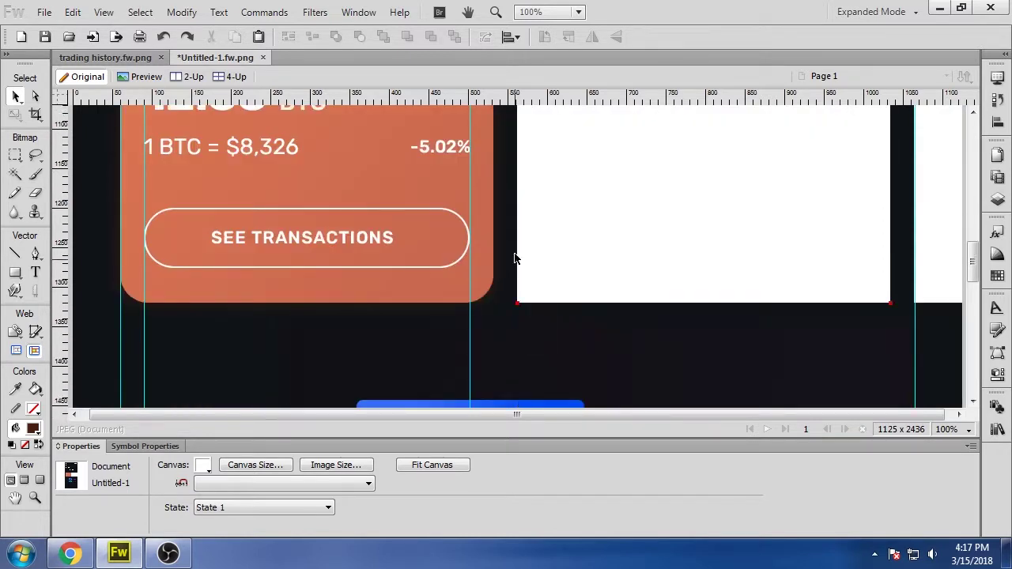
left_click(249, 154)
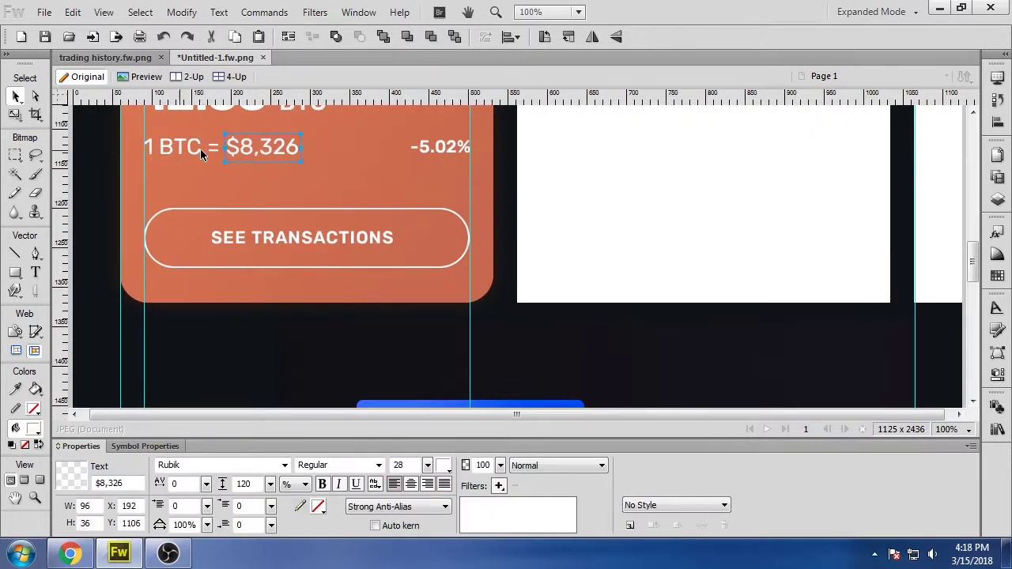
left_click(498, 183)
key("ctrl+z")
left_click(510, 176)
scroll(508, 197, "up", 2)
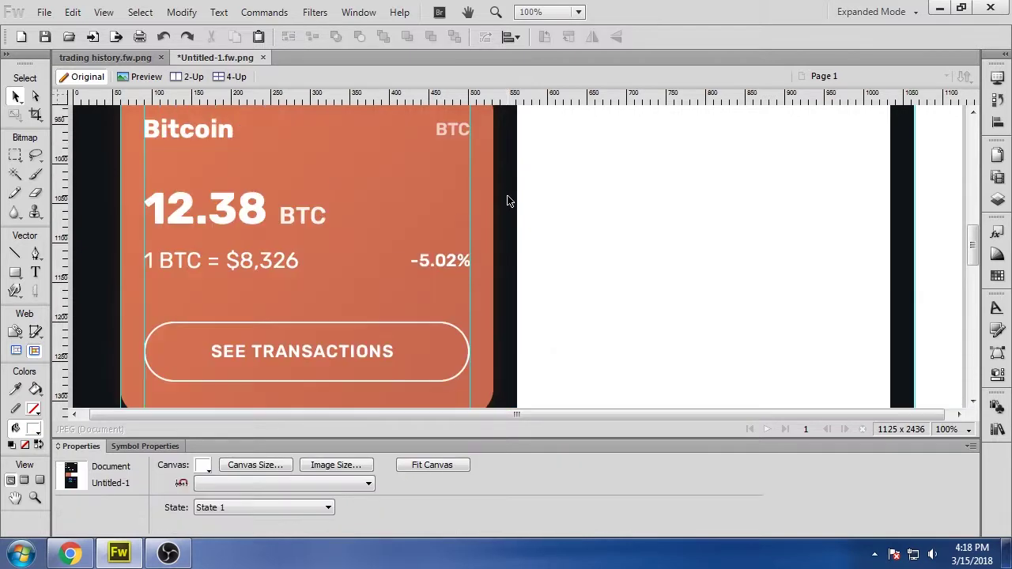
Step: Set the opacity of the BTC unit beside 12.38 on the Bitcoin card to 100
left_click(307, 218)
mouse_move(501, 465)
left_mouse_down()
mouse_move(506, 474)
mouse_move(506, 452)
left_mouse_up()
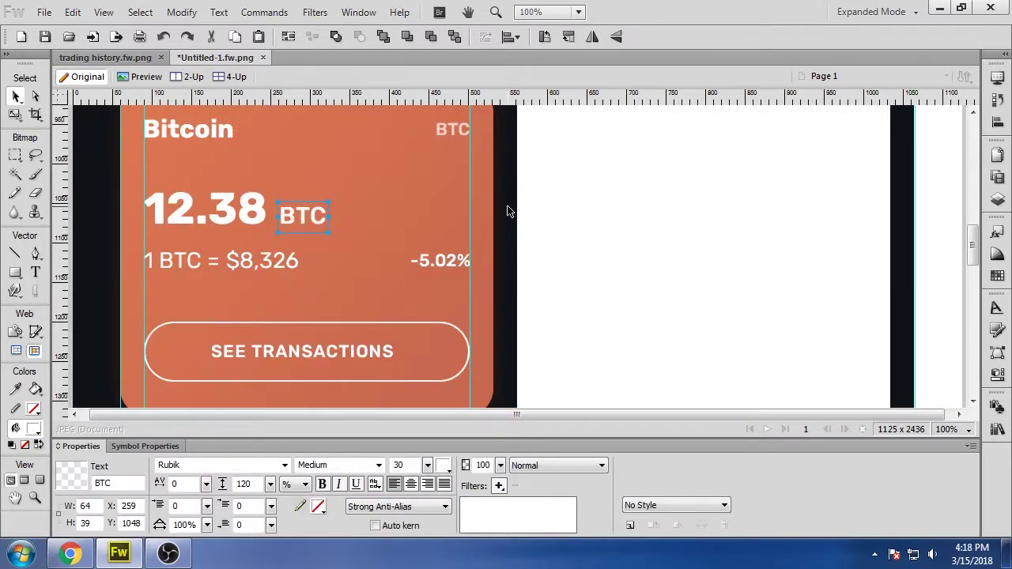
left_click(508, 211)
key("ctrl+minus")
left_click(138, 298)
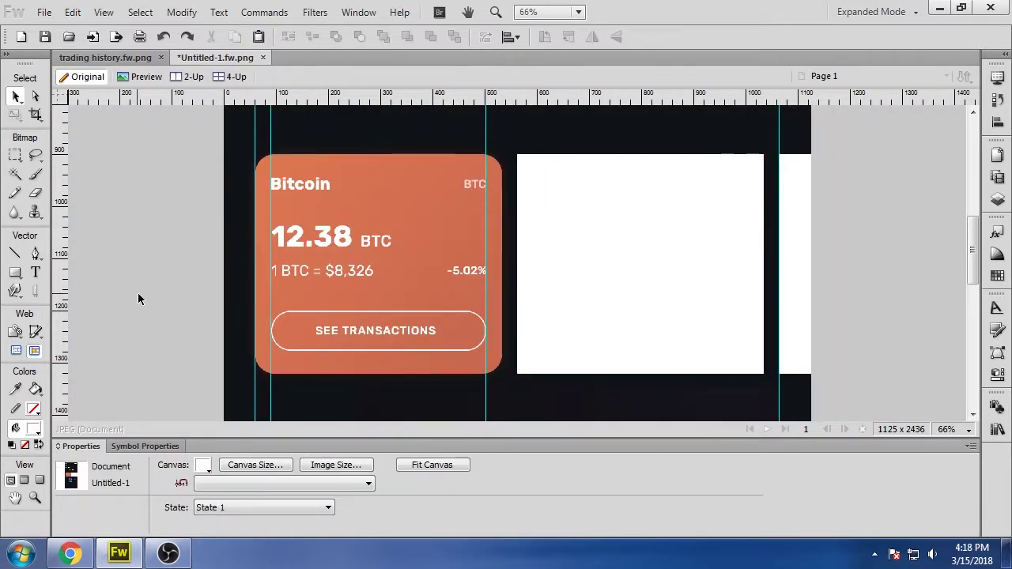
Step: Delete the white placeholder rectangle directly beside the Bitcoin card
scroll(138, 299, "up", 5)
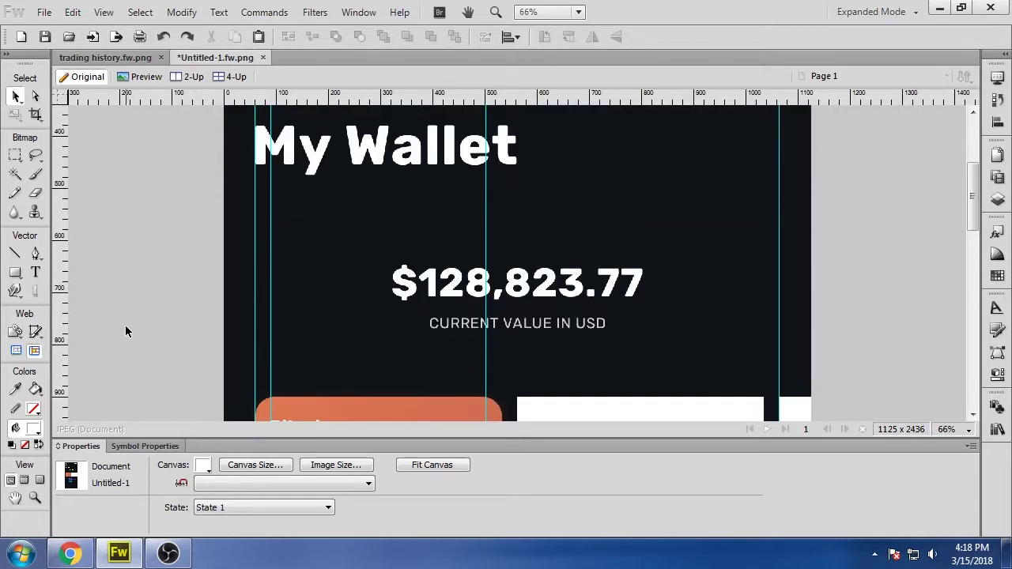
scroll(125, 331, "down", 6)
left_click(633, 194)
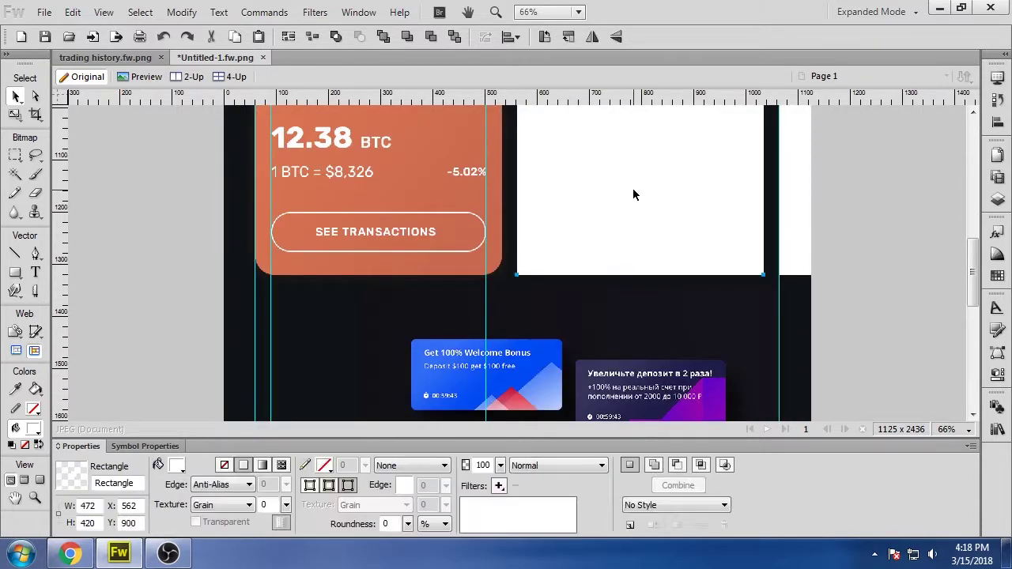
key("Delete")
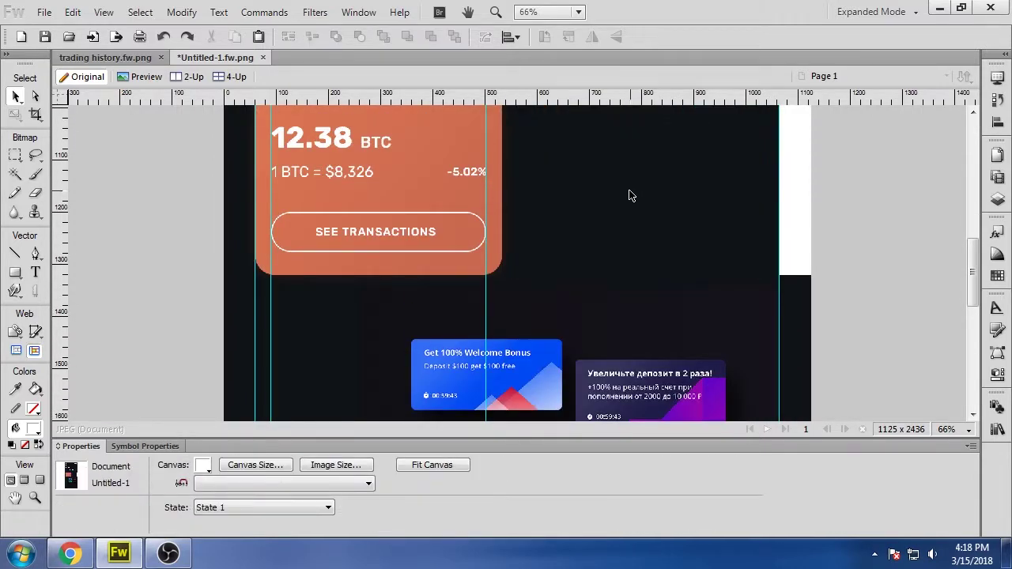
key("ctrl+z")
key("Delete")
Step: Duplicate the whole Bitcoin card with its texts and button, placing the copy beside it at X 562
scroll(629, 196, "up", 1)
left_click_drag(230, 135, 566, 371)
left_click(566, 371, "shift")
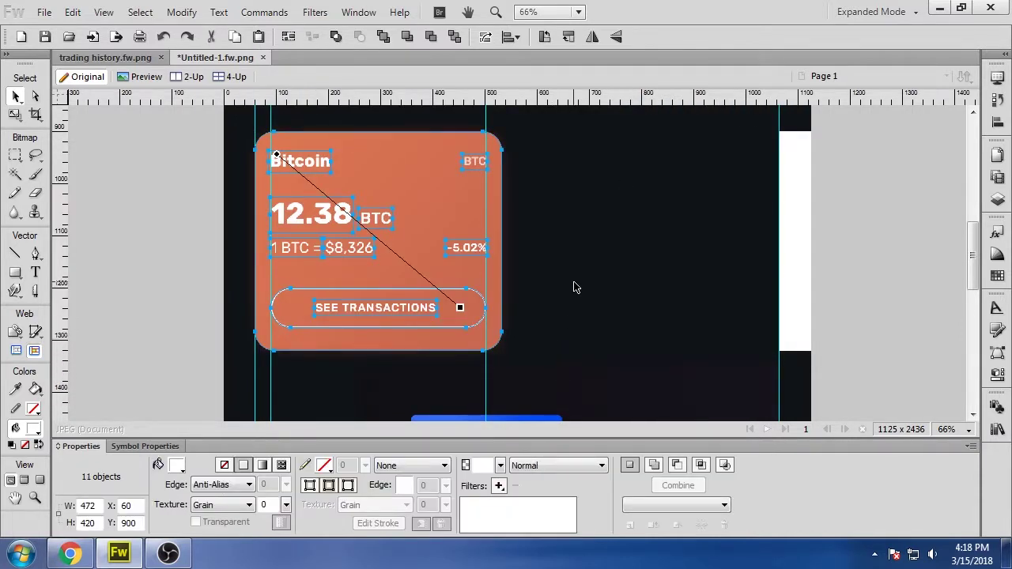
left_click_drag(262, 149, 511, 152)
key("shift+Right")
key("shift+Right")
key("shift+Right")
key("ctrl+d")
Step: Try a purple to violet-blue gradient on the second card, sampling both colours from the purple banner image
left_click(627, 166)
scroll(654, 172, "down", 3)
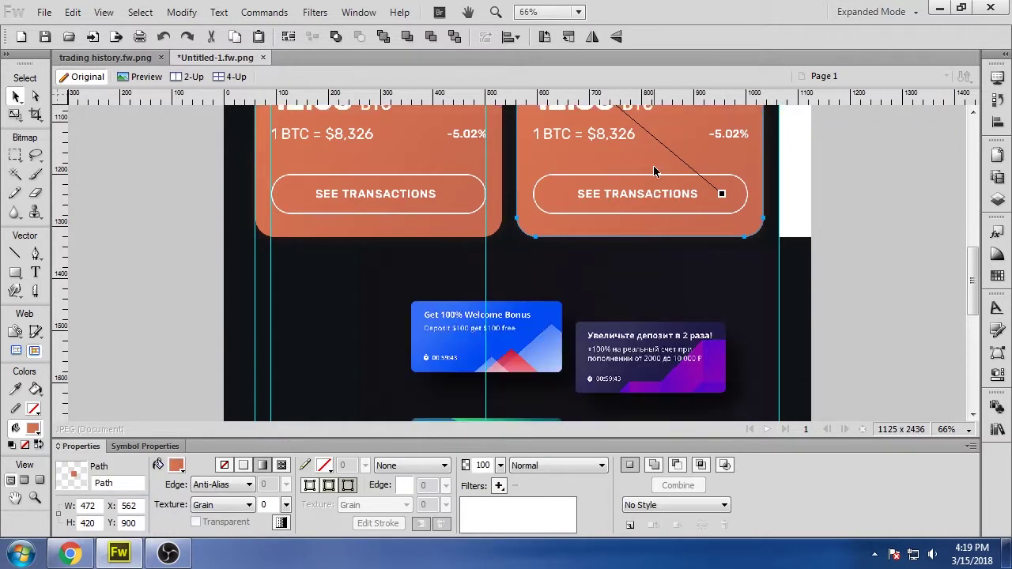
scroll(653, 171, "down", 3)
left_click(175, 466)
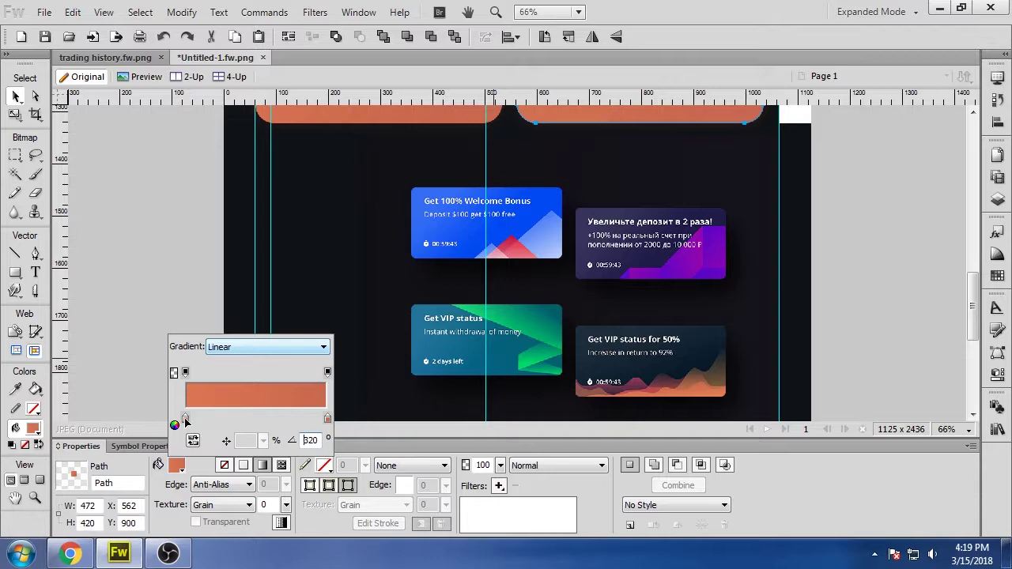
left_click(186, 420)
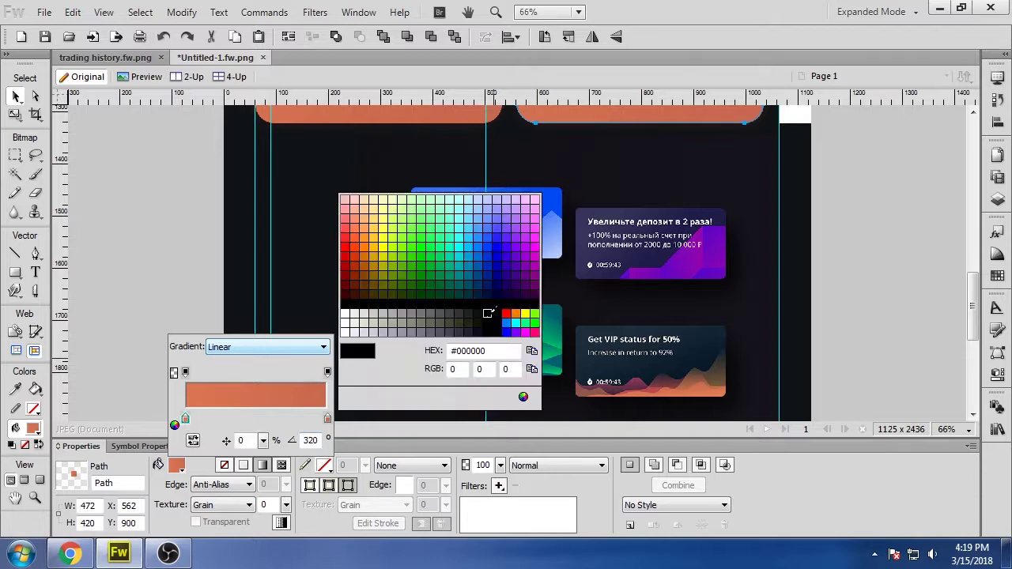
left_click(700, 245)
left_click(328, 419)
left_click(706, 272)
scroll(712, 316, "up", 5)
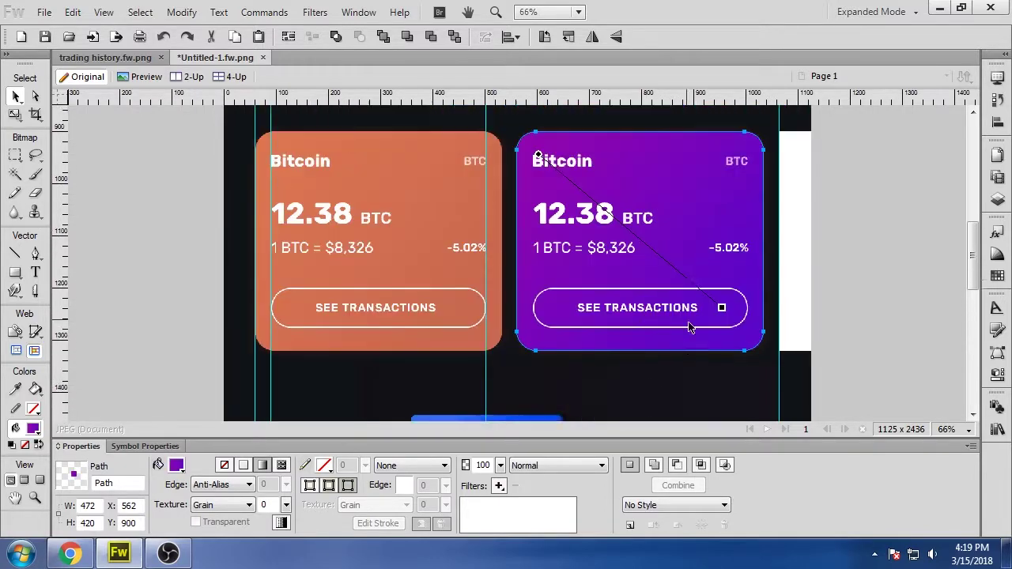
left_click(123, 250)
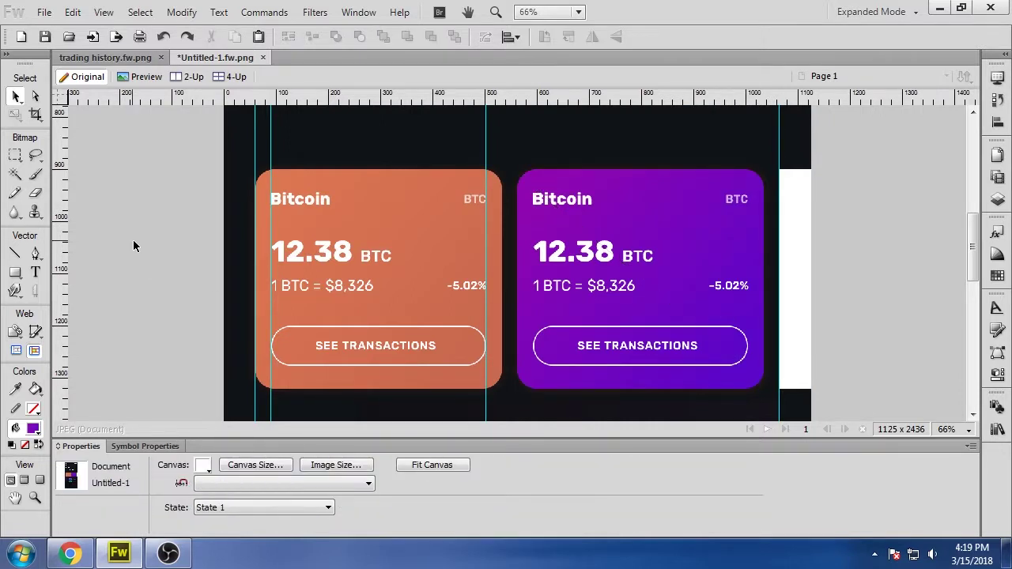
Step: Move the remaining white placeholder card outward to X 1096, leaving a gap after the second card
left_click_drag(796, 248, 815, 238)
key("shift+Left")
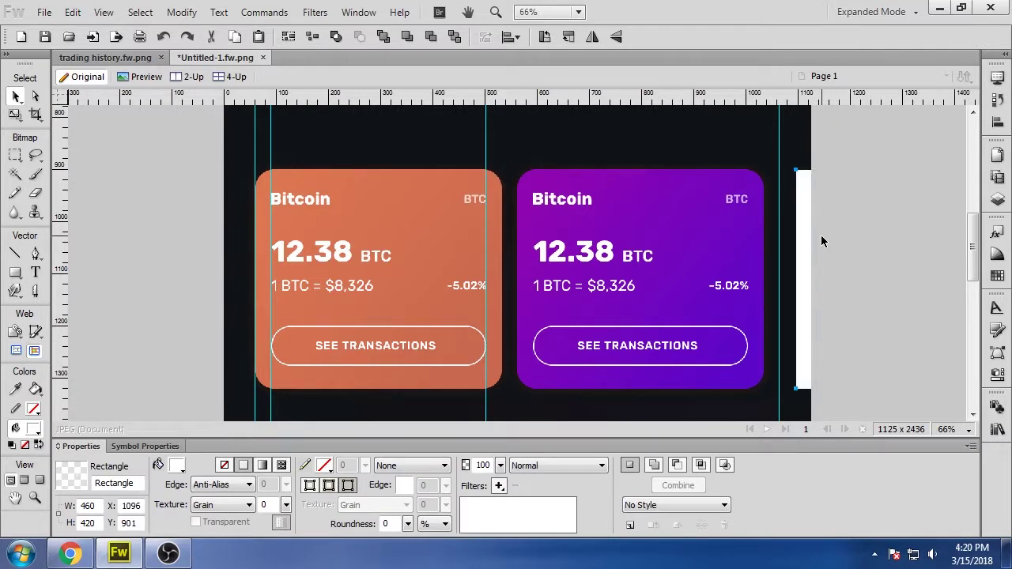
Step: Draw a 30 px wide spacer rectangle between the Bitcoin card's edge guide and its text guide, and delete it
left_click(18, 273)
left_click_drag(271, 308, 253, 313)
key("v")
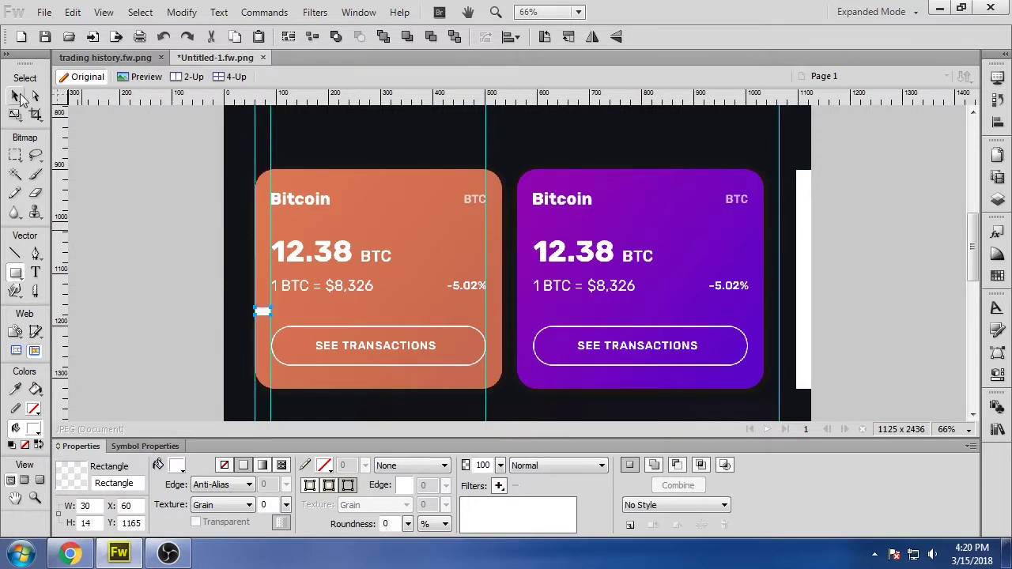
key("Delete")
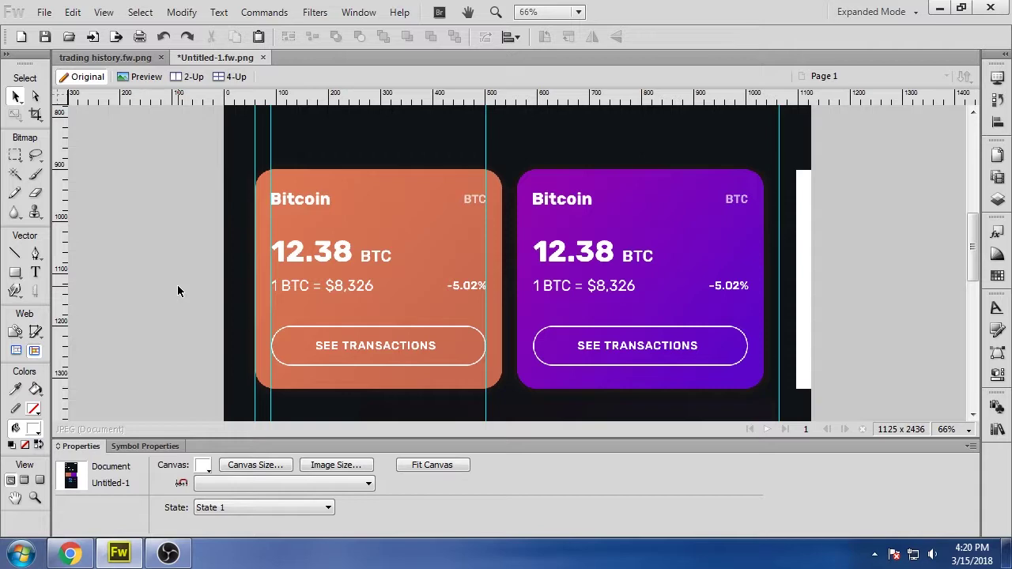
Step: Recolour the second card's gradient from blue to dark teal, sampling both colours from the "Get VIP status" banner
scroll(177, 291, "down", 3)
scroll(156, 307, "down", 2)
scroll(156, 308, "up", 2)
scroll(156, 308, "down", 5)
scroll(156, 308, "up", 2)
left_click(576, 189)
left_click(177, 466)
left_click(186, 419)
left_click(426, 414)
left_click(328, 420)
left_click(538, 417)
left_click(178, 316)
left_click(176, 314)
scroll(175, 314, "up", 3)
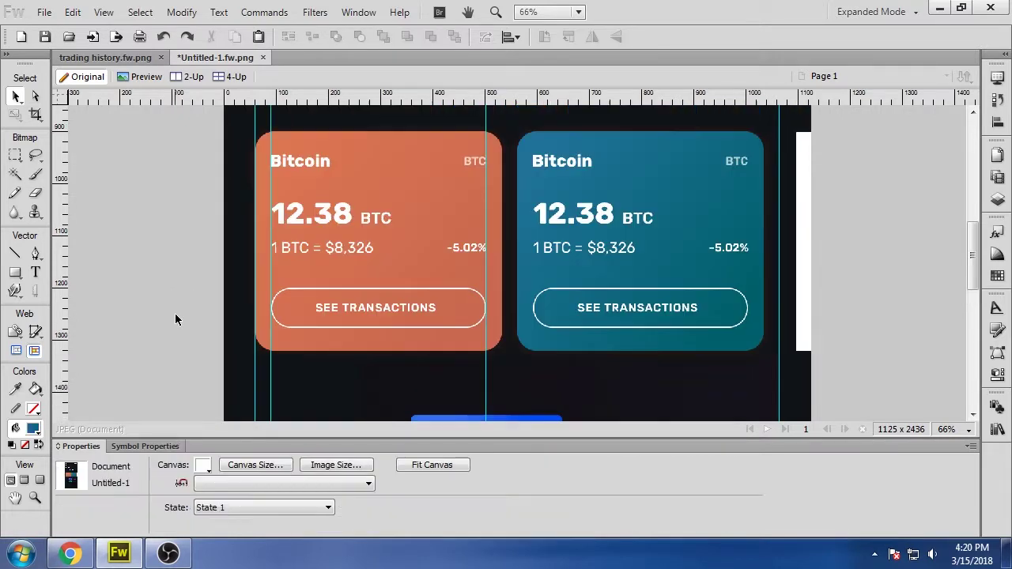
scroll(176, 319, "down", 5)
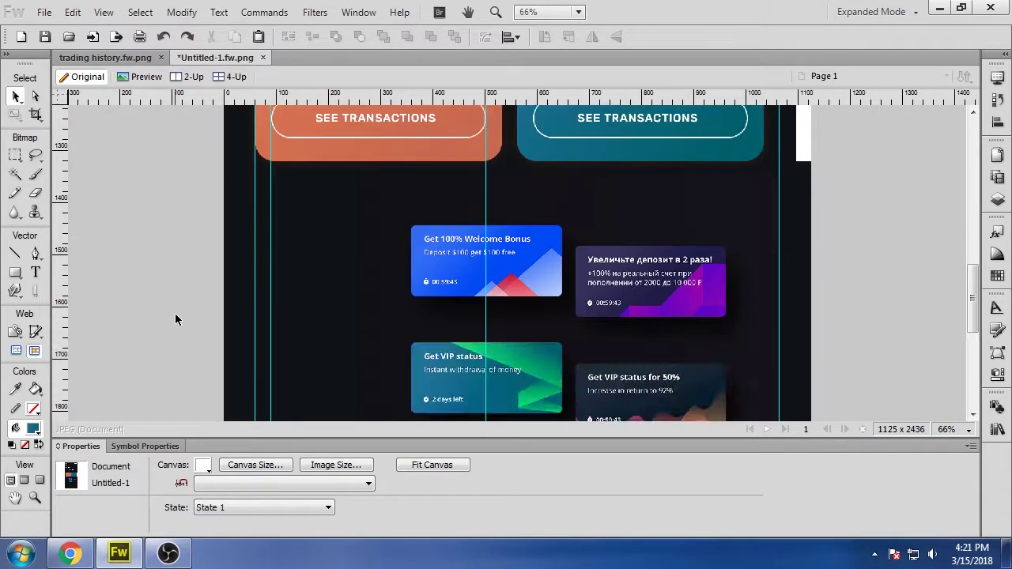
scroll(175, 319, "up", 5)
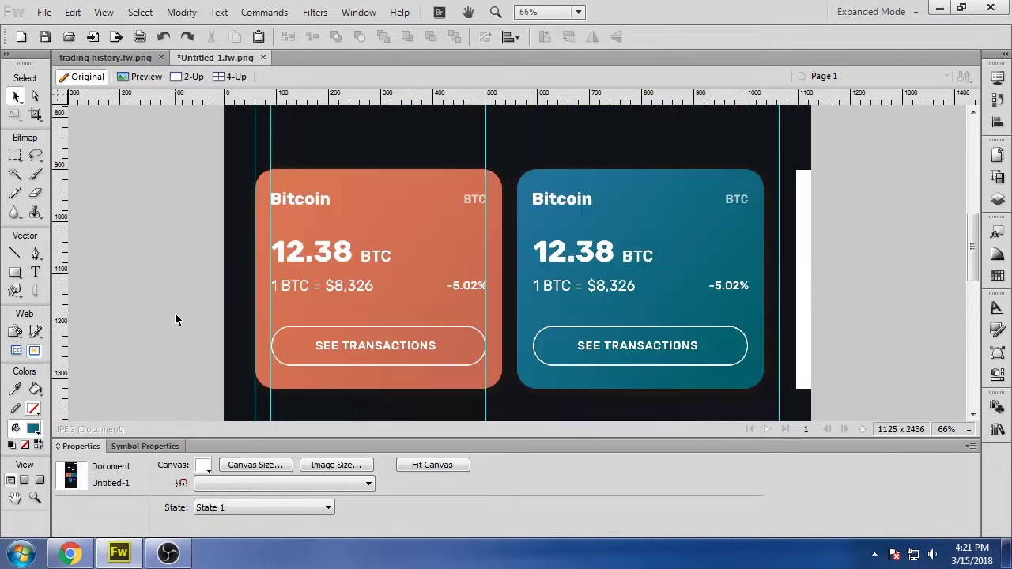
Step: Change the end colour of the Bitcoin card's gradient to a purplish maroon, keeping the orange start colour
scroll(176, 319, "down", 4)
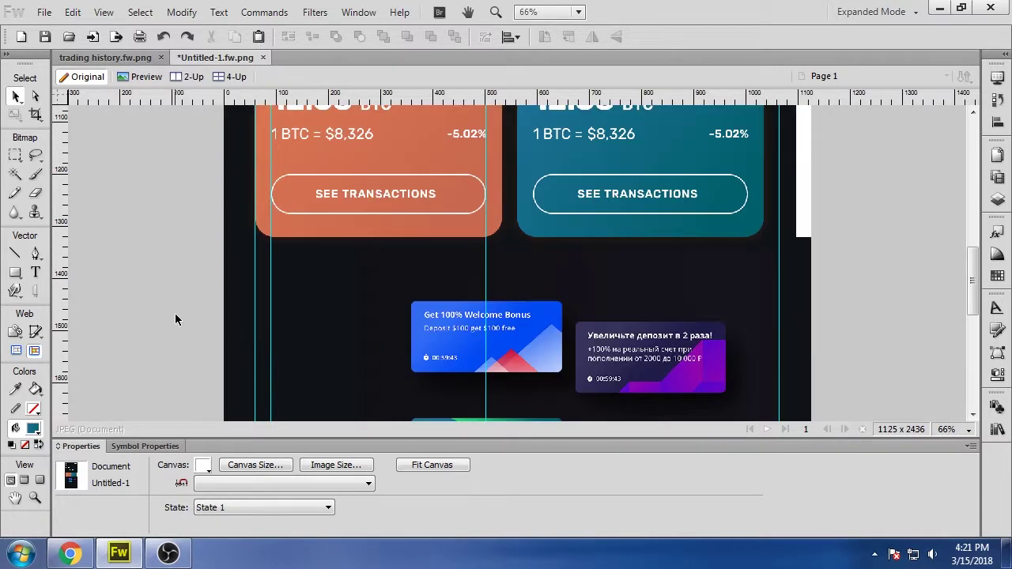
scroll(180, 320, "down", 1)
scroll(181, 319, "down", 2)
scroll(190, 312, "up", 3)
left_click(273, 221)
scroll(168, 342, "down", 4)
left_click(177, 466)
left_click(327, 421)
left_click(198, 219)
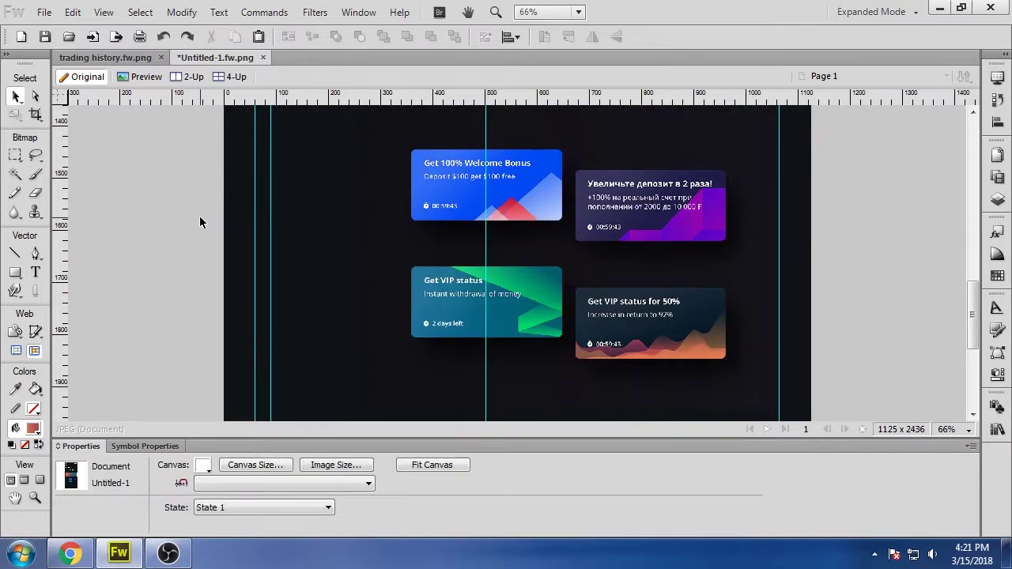
scroll(187, 287, "up", 7)
scroll(189, 288, "down", 2)
left_click(456, 322)
left_click(645, 345)
left_click(183, 294)
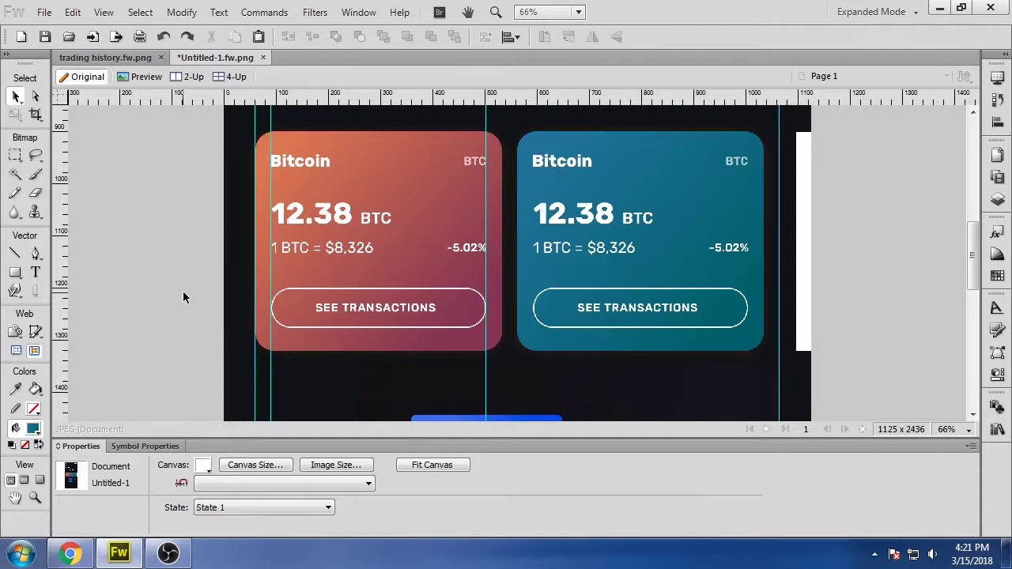
Step: Replace the Bitcoin title on the second card with "Electroneum"
left_click(737, 161)
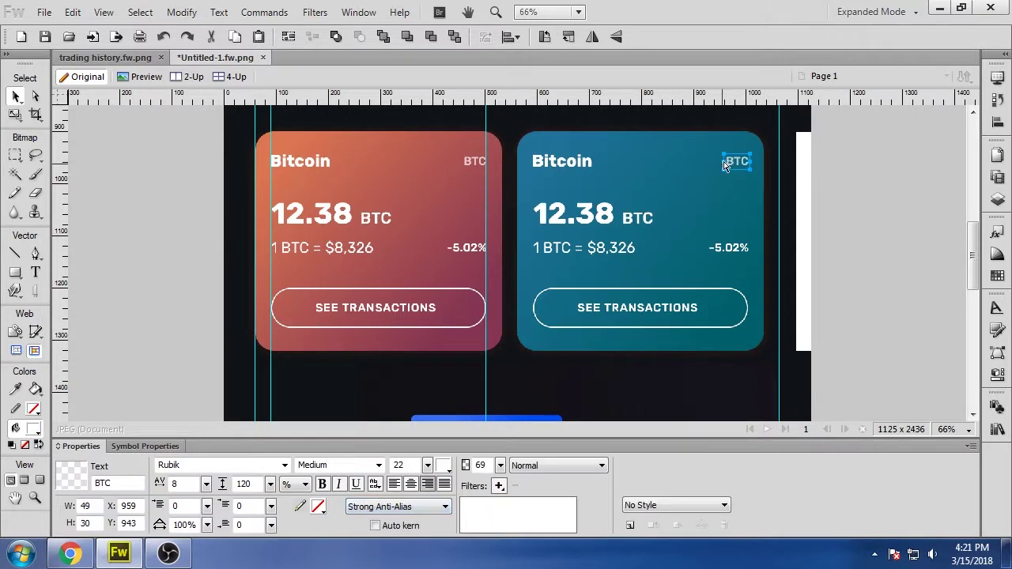
left_click(576, 169)
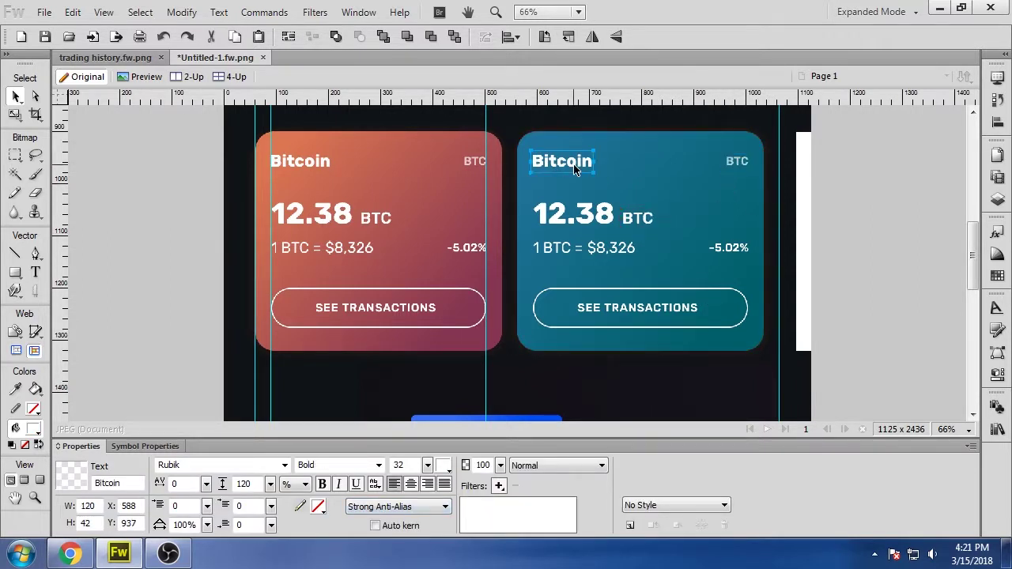
double_click(575, 170)
key("ctrl+a")
type("Ethe")
key("BackSpace")
key("BackSpace")
key("BackSpace")
type("lectroneum")
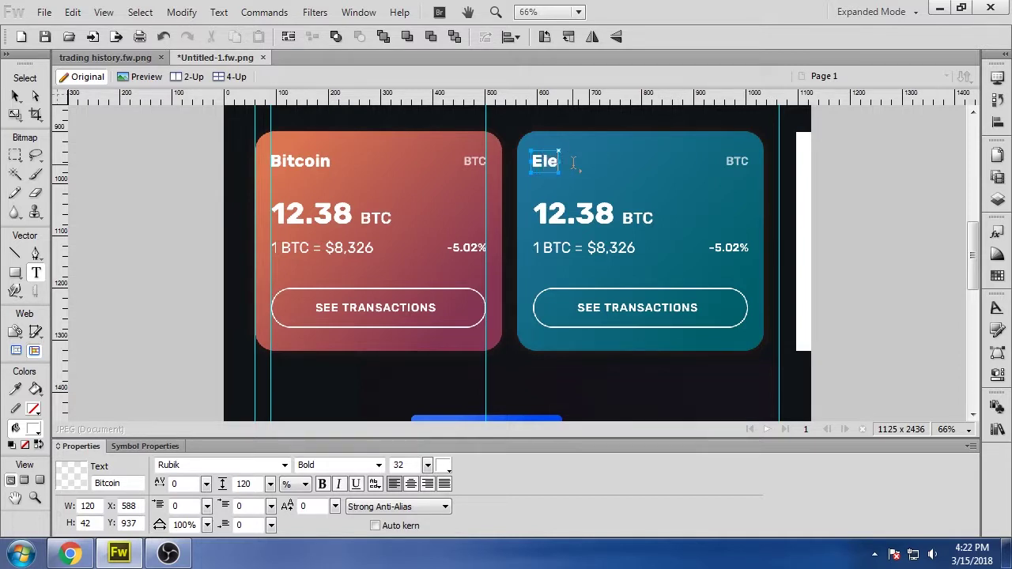
Step: Change the second card's corner ticker to "ETN" and its rate label to "1 ETN ="
double_click(741, 160)
type("ETN")
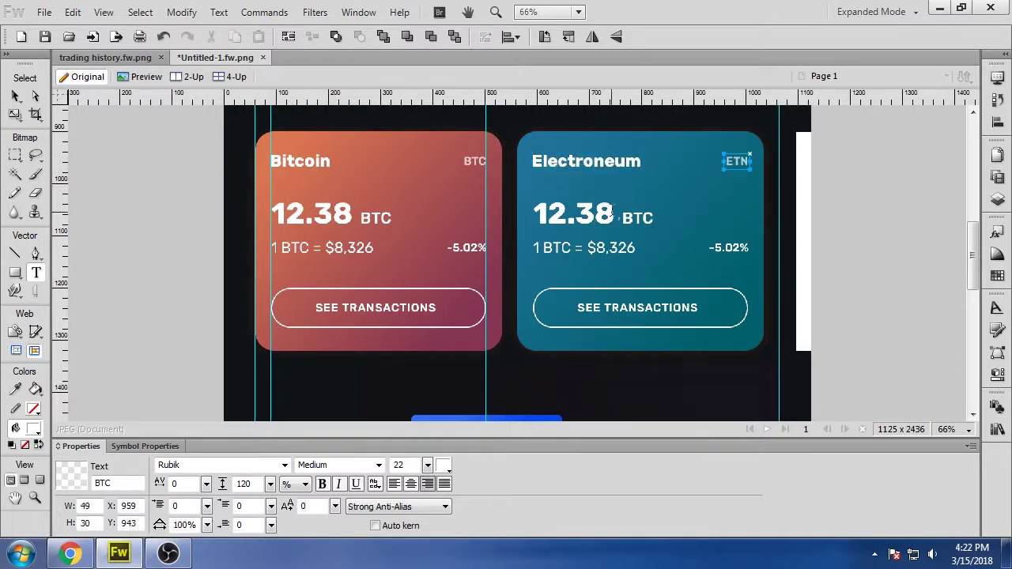
double_click(638, 217)
double_click(554, 246)
type("ETN")
Step: Switch to Chrome and look through the CoinMarketCap coin list for a currency to use on the second card
left_click(69, 554)
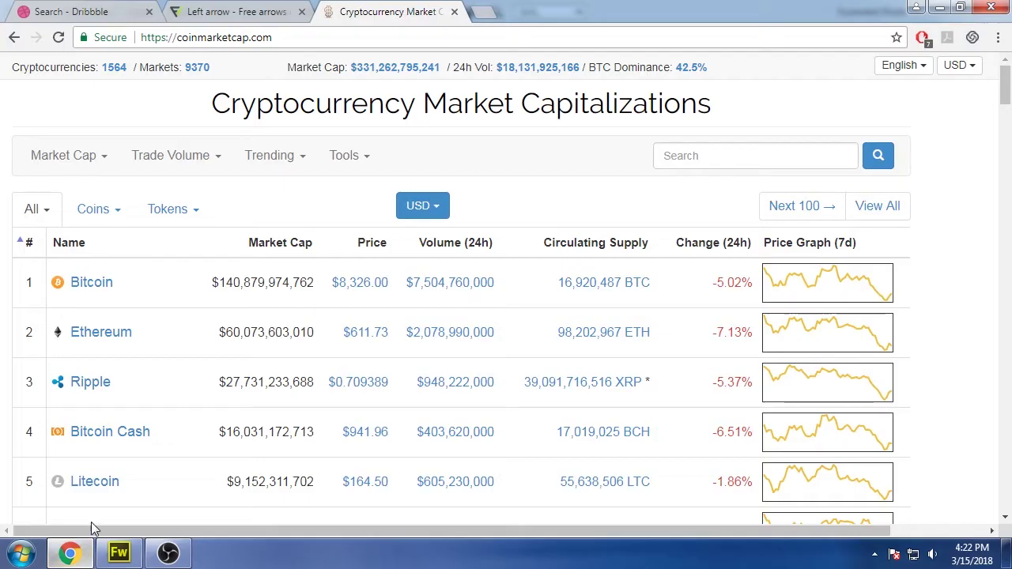
scroll(163, 423, "down", 7)
scroll(163, 426, "down", 3)
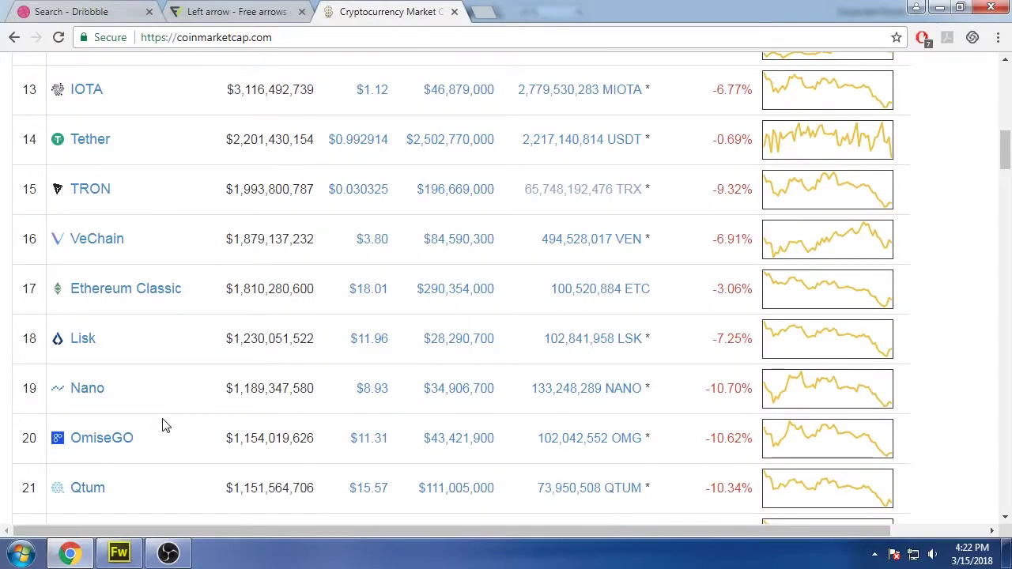
scroll(163, 427, "up", 10)
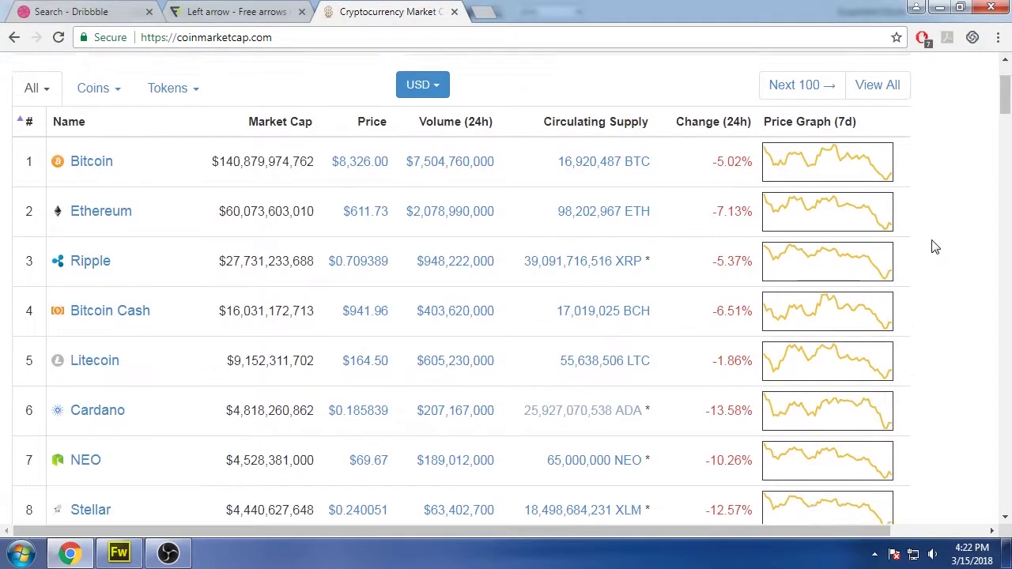
scroll(934, 248, "up", 2)
Step: Switch back to Fireworks, retitle the second card "Ethereum" and change its corner ticker to "ETH"
left_click(119, 553)
type("ET")
key("BackSpace")
type("thereum")
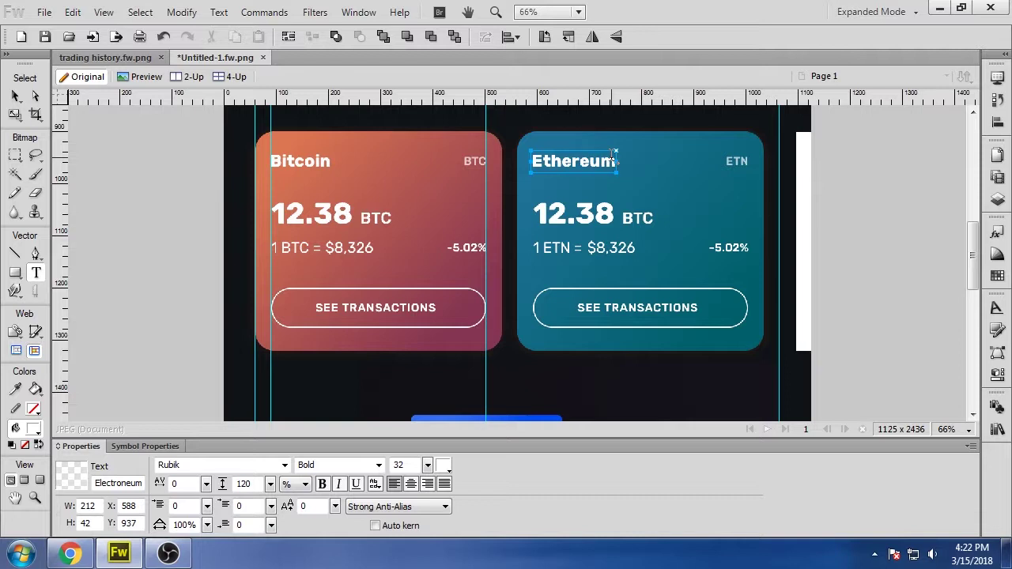
left_click(744, 160)
key("BackSpace")
type("H")
Step: Check Ethereum's price on CoinMarketCap in Chrome, then return to Fireworks and set the second card's rate to $611.73
left_click(70, 554)
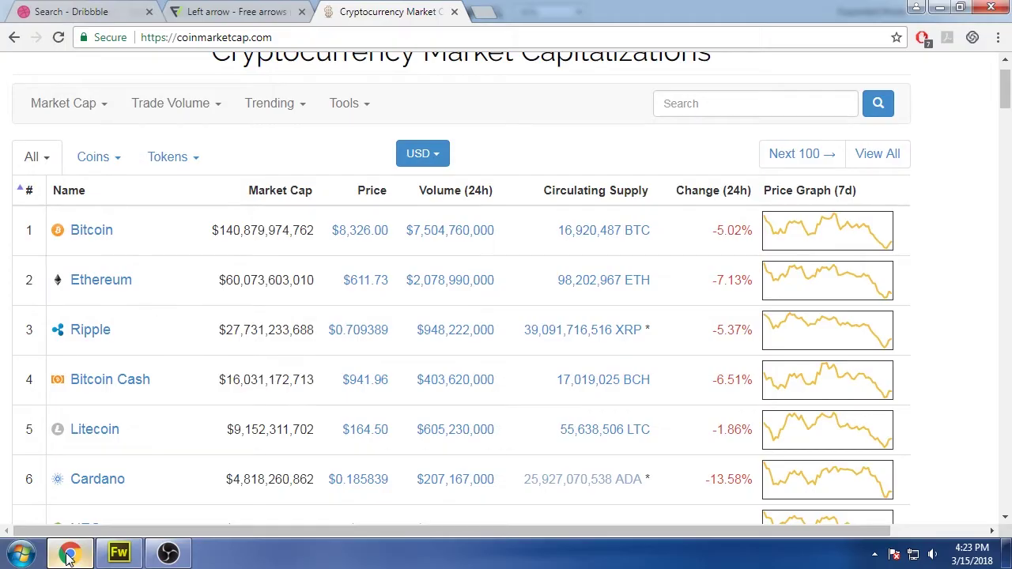
left_click(68, 558)
left_click_drag(607, 244, 648, 243)
key("BackSpace")
key("BackSpace")
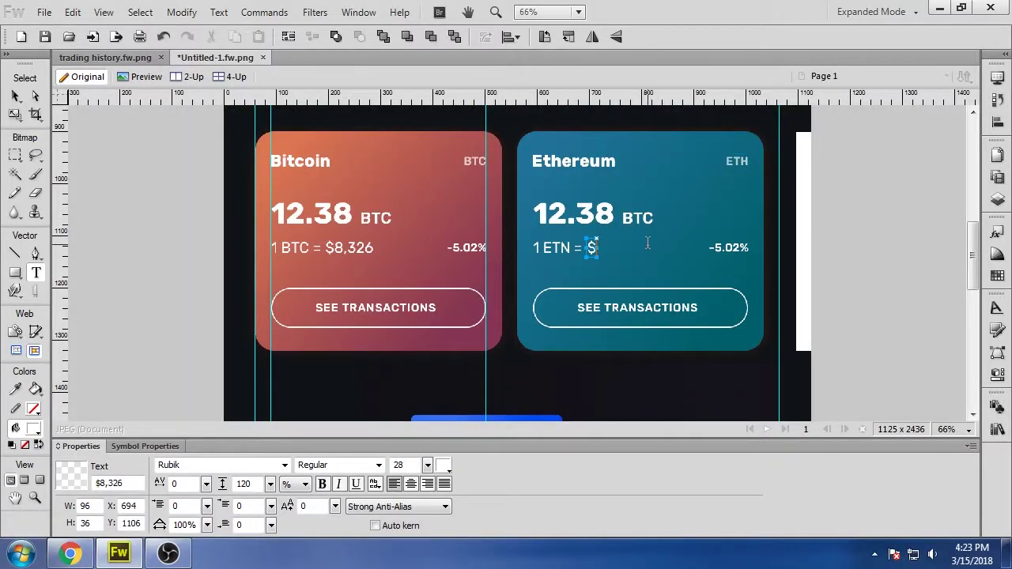
type("611.43")
Step: Check Ethereum's 24-hour change in Chrome, then switch back to Fireworks and set the second card's percentage to -7.13%
key("alt+Tab")
key("alt+Tab")
left_click(89, 557)
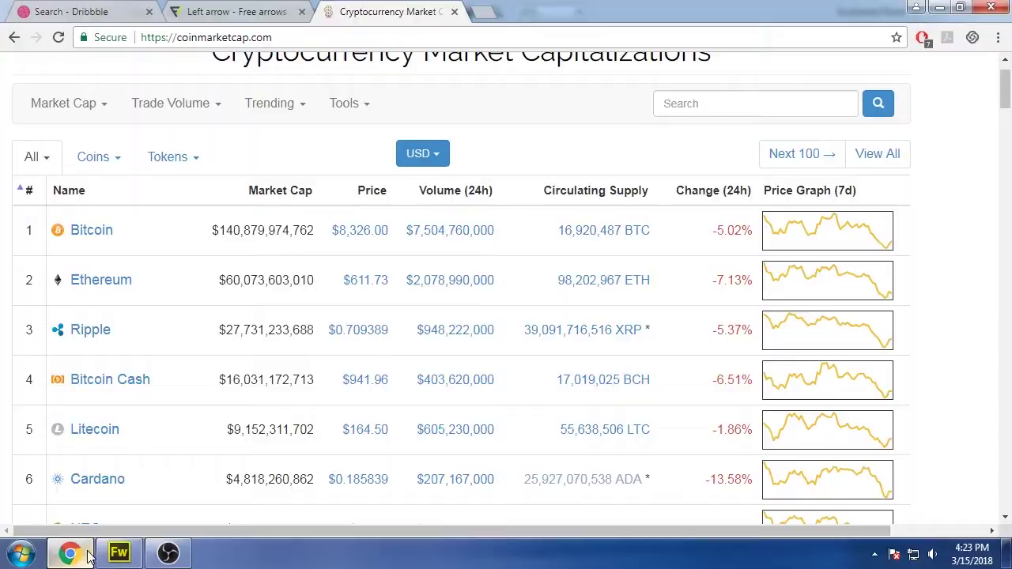
key("alt+Tab")
left_click(153, 134)
left_click(428, 484)
double_click(724, 250)
key("BackSpace")
type("7")
key("Right")
key("Right")
key("Right")
key("BackSpace")
key("BackSpace")
type("13")
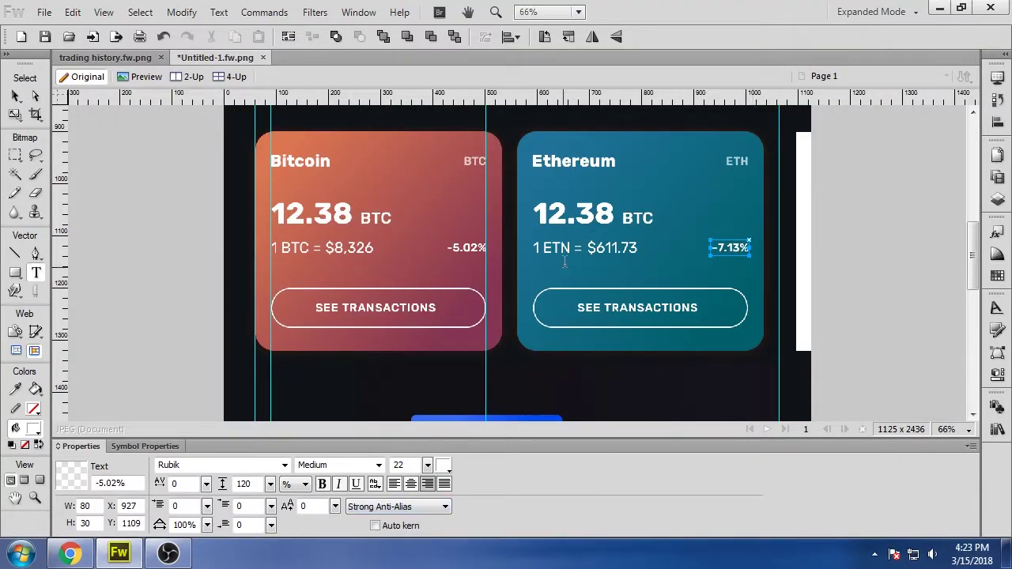
left_click(15, 96)
left_click(106, 172)
Step: Change the currency code in the second card's rate label so it reads "1 ETH ="
double_click(571, 248)
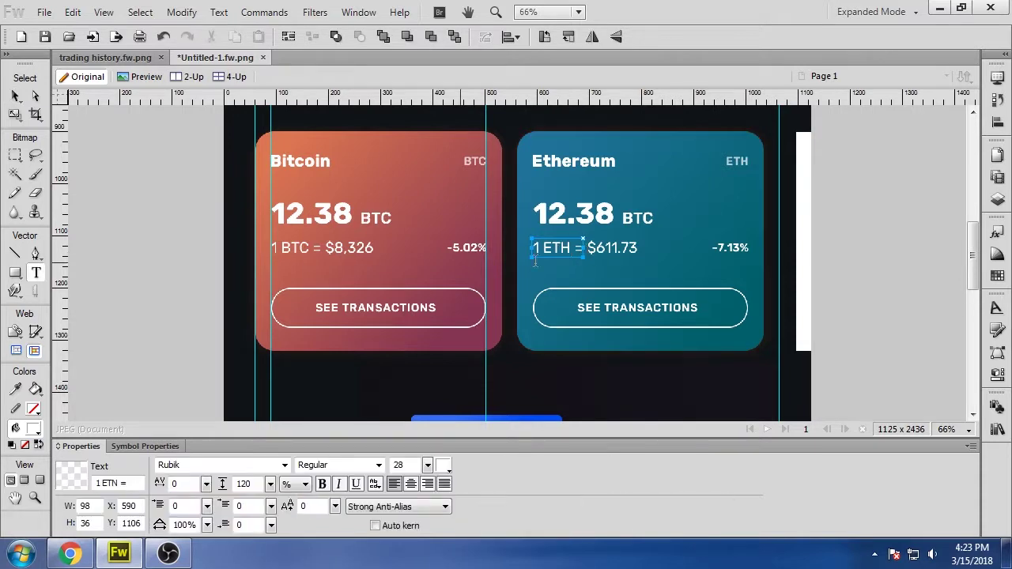
left_click(15, 96)
left_click(143, 174)
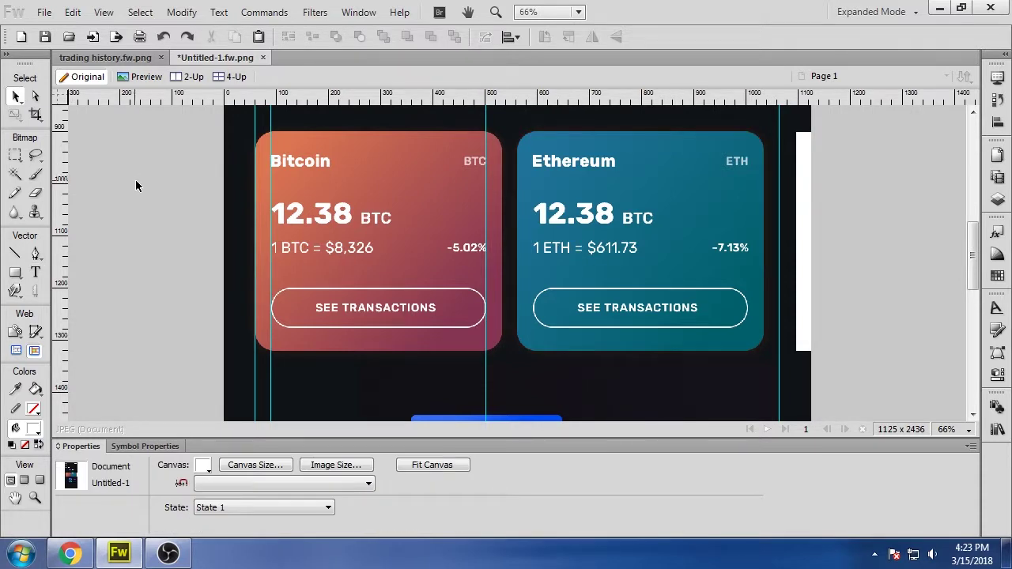
left_click(291, 163)
key("Tab")
left_click(115, 248)
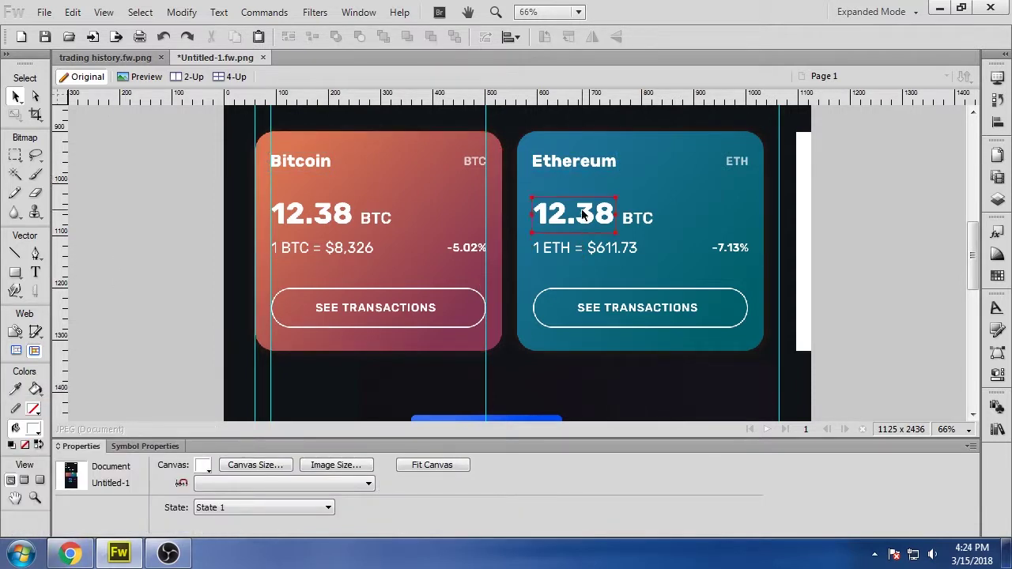
key("t")
left_click_drag(614, 214, 536, 215)
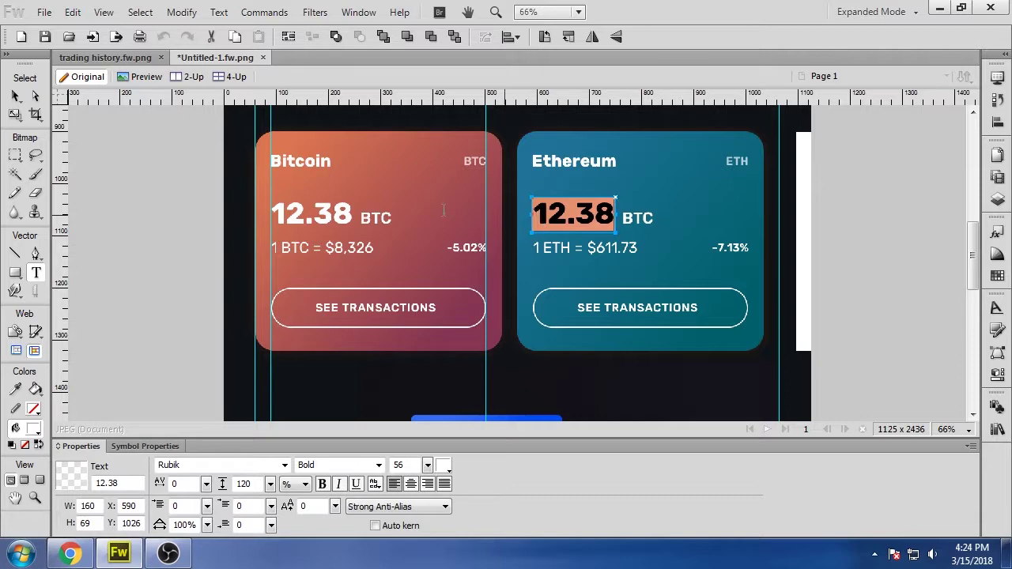
left_click(15, 96)
left_click(637, 218)
scroll(606, 221, "up", 3)
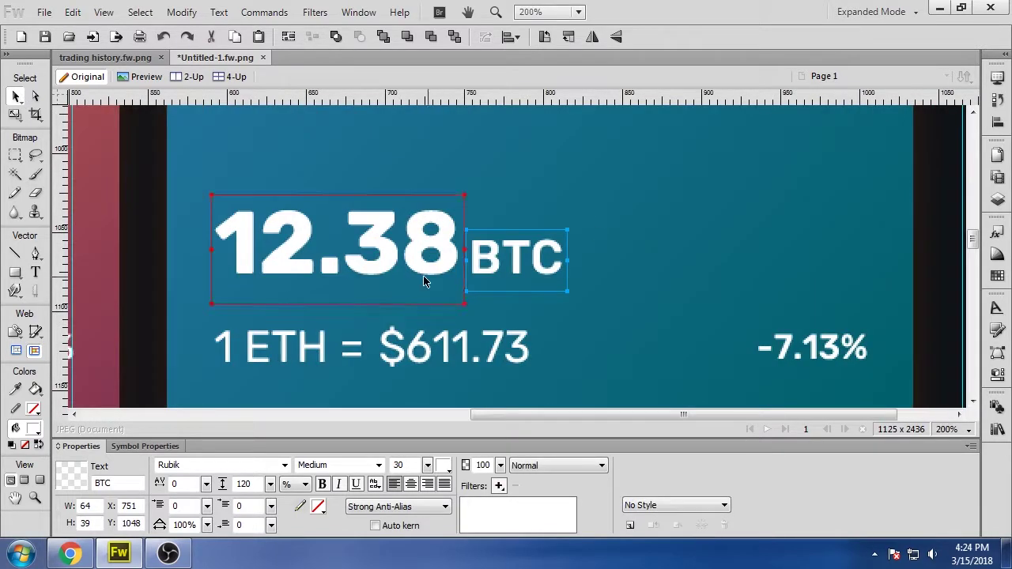
key("shift+Right")
Step: Replace the large holding amount on the Ethereum card with 520
left_click(363, 257)
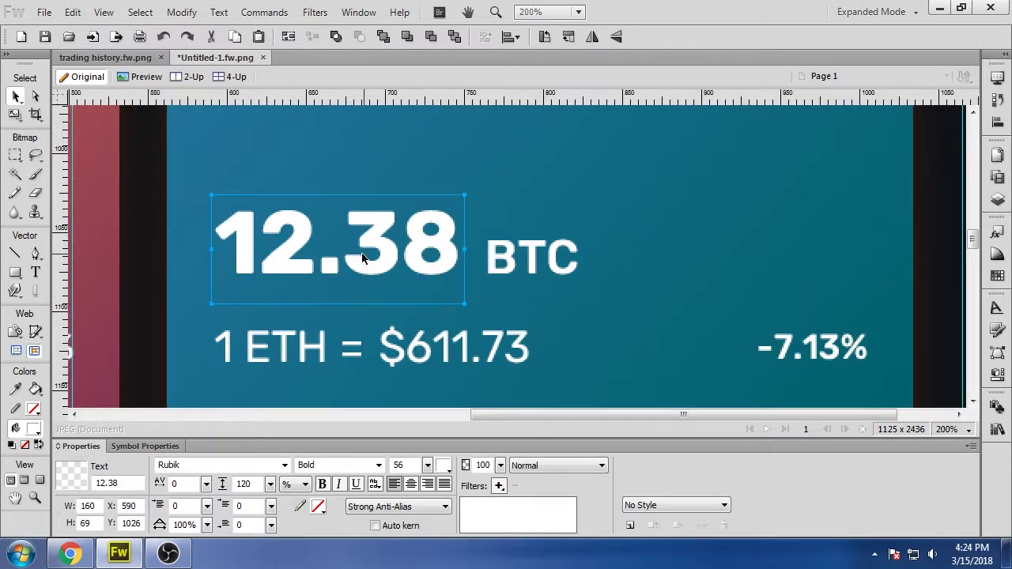
double_click(363, 260)
left_click_drag(447, 255, 243, 247)
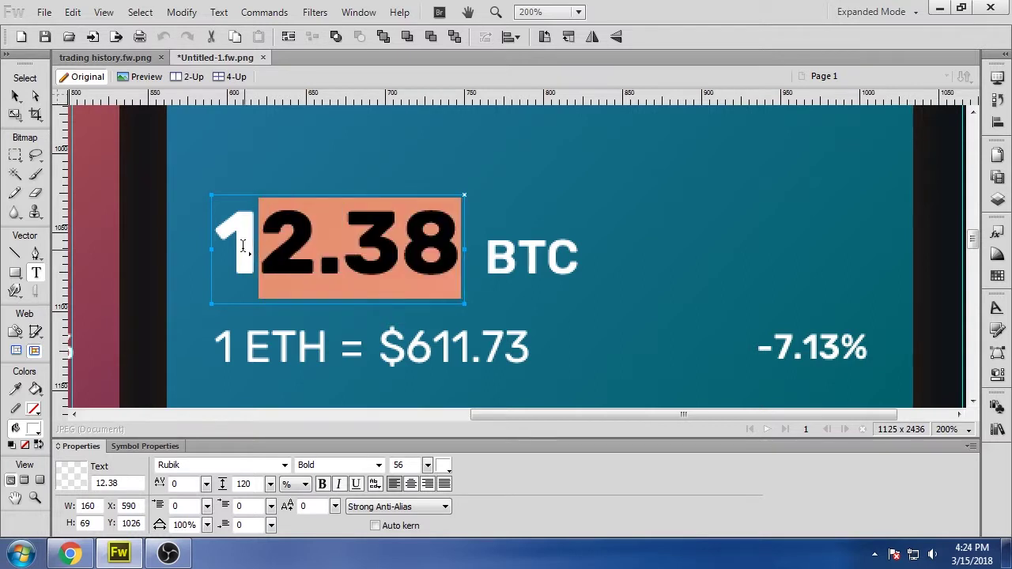
key("BackSpace")
key("BackSpace")
type("3")
key("BackSpace")
type("520")
left_click(15, 96)
Step: Move the BTC unit label closer to the 520 amount on the Ethereum card, to X 716
double_click(517, 247)
left_click(16, 96)
key("shift+Left")
key("shift+Left")
key("shift+Left")
key("shift+Left")
key("shift+Left")
key("shift+Left")
key("Right")
key("Right")
key("Right")
key("Right")
key("Right")
key("shift+Right")
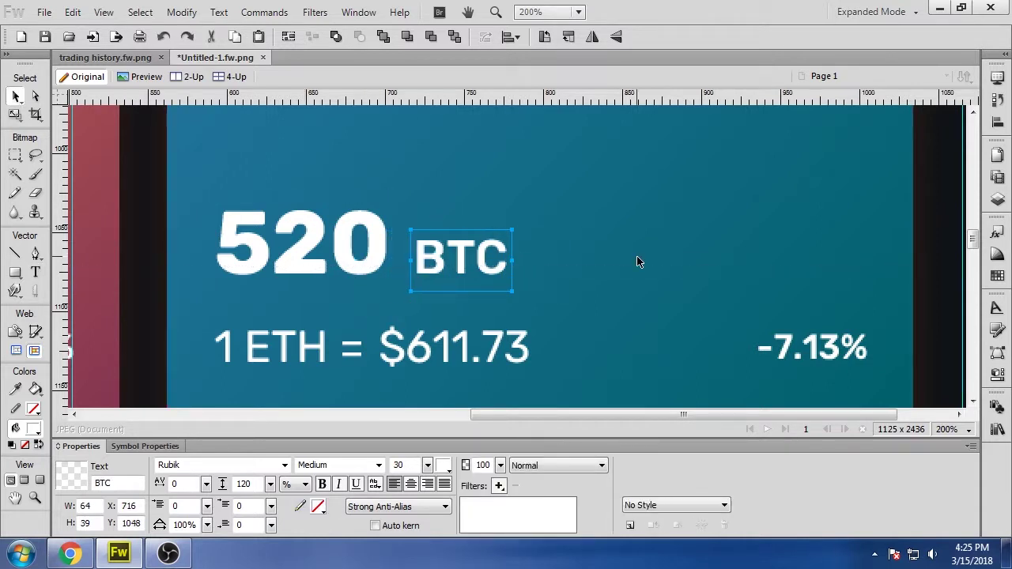
Step: Change the unit label beside the 520 amount to "ETH"
double_click(461, 258)
type("ETH")
key("Escape")
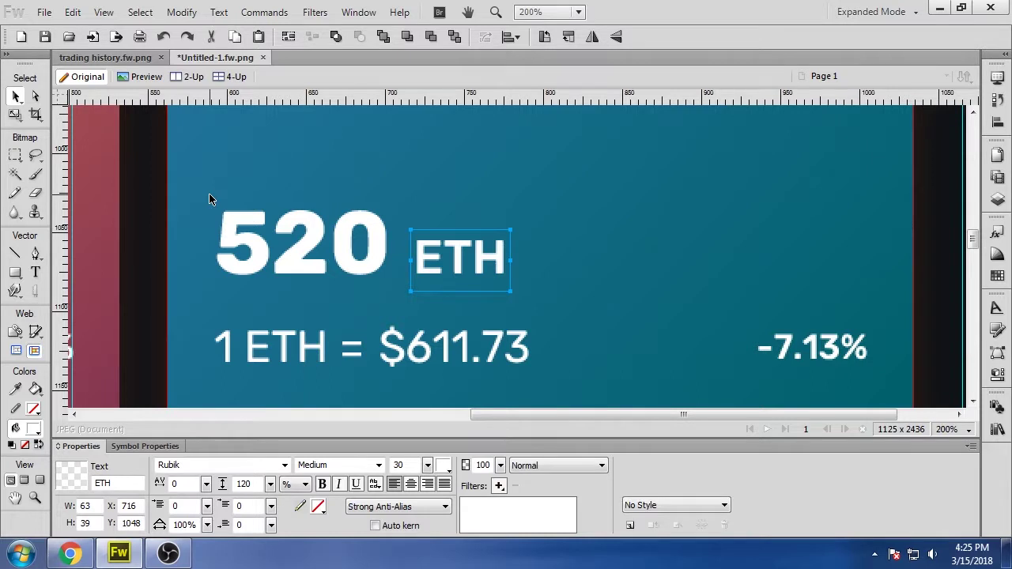
Step: Open Calculator and multiply 520 by 611.73 to work out the Ethereum holding's value in USD
left_click(210, 199)
type("520*611.73")
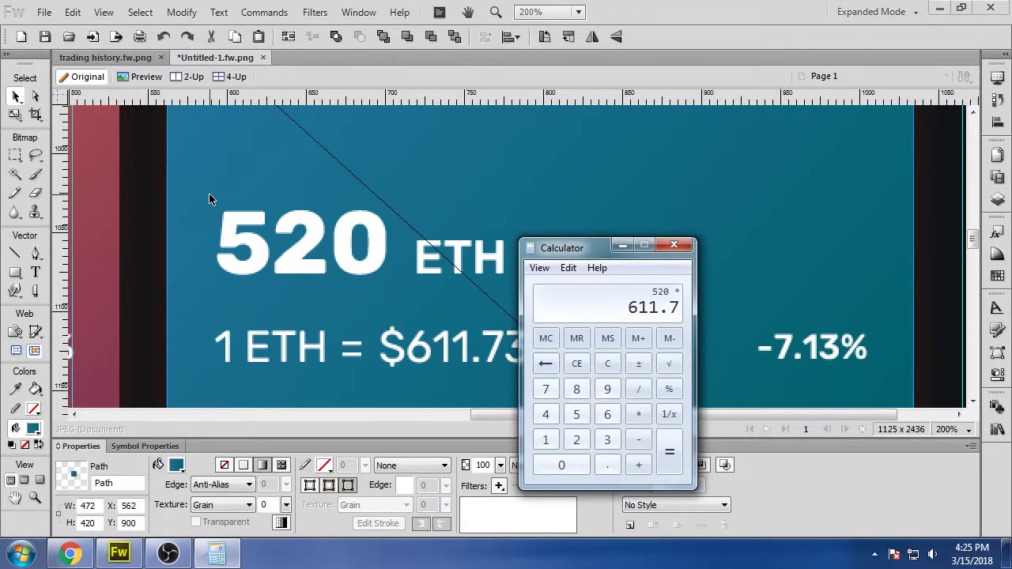
key("Return")
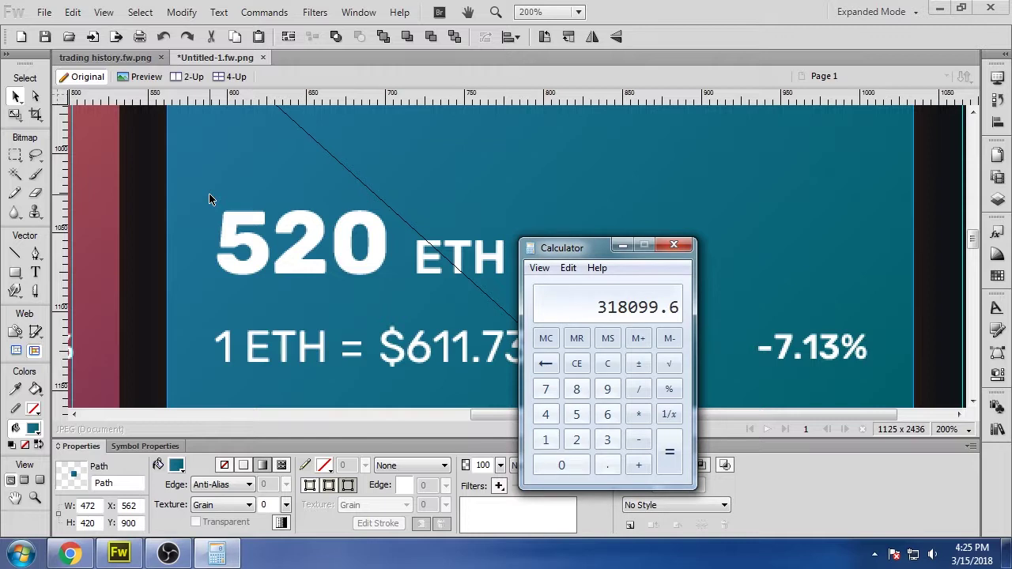
left_click(623, 246)
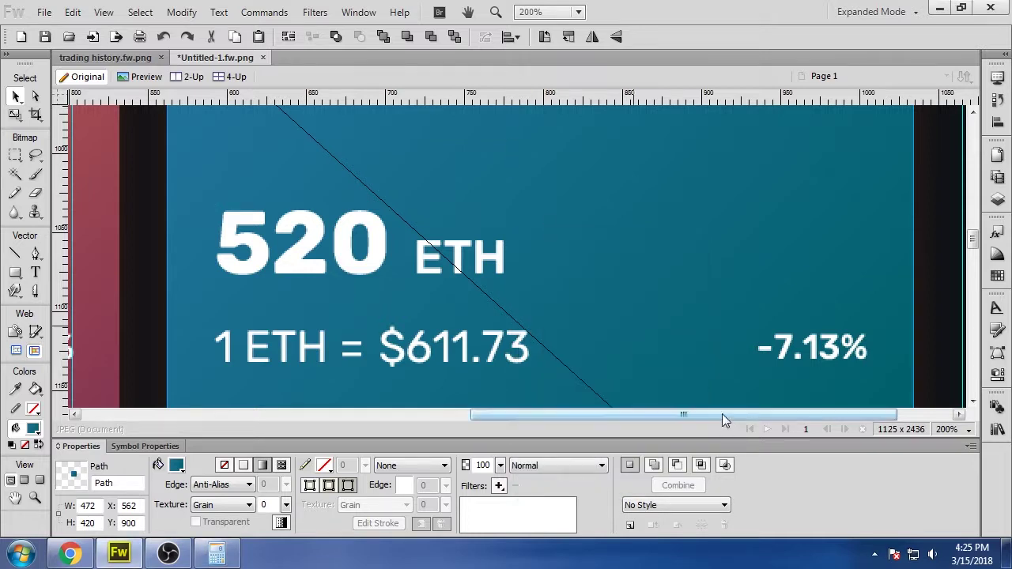
Step: In Calculator, multiply 12.38 by 8326 for the Bitcoin holding, add 318009.6 for Ethereum, and close Calculator
left_click_drag(720, 416, 365, 392)
left_click(217, 554)
type("12.3")
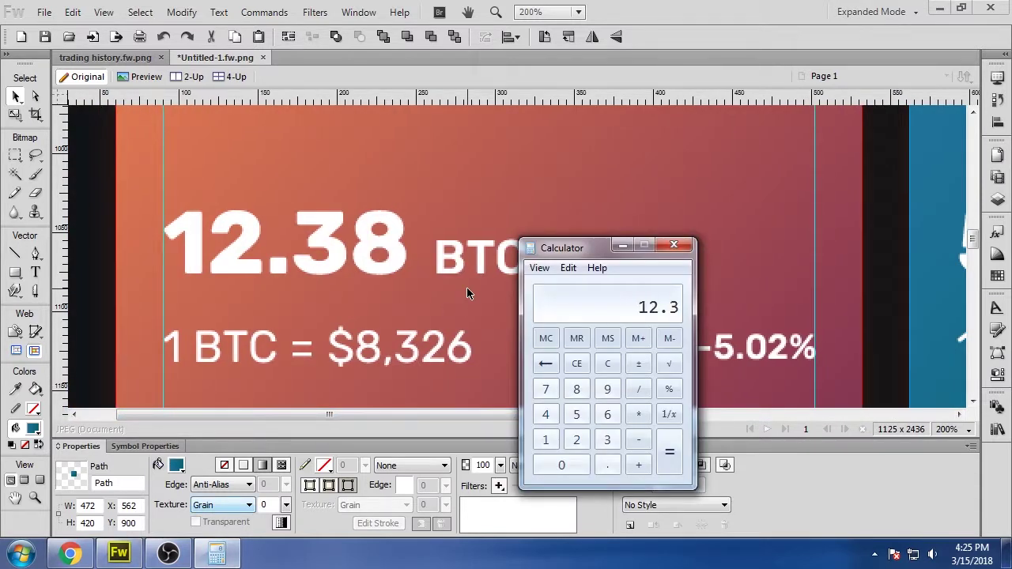
type("8*8326")
key("Return")
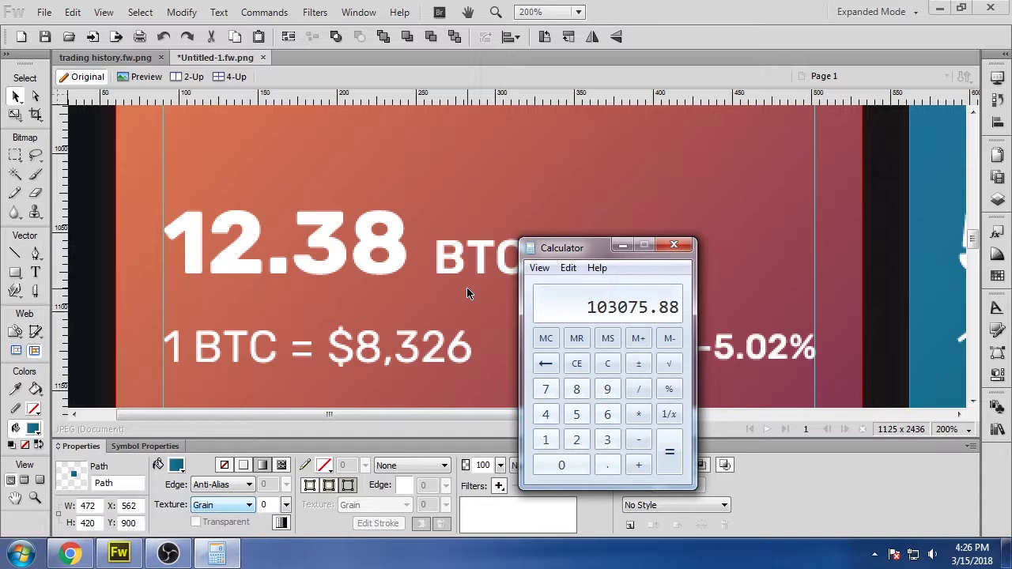
type("+3")
type("18009.6")
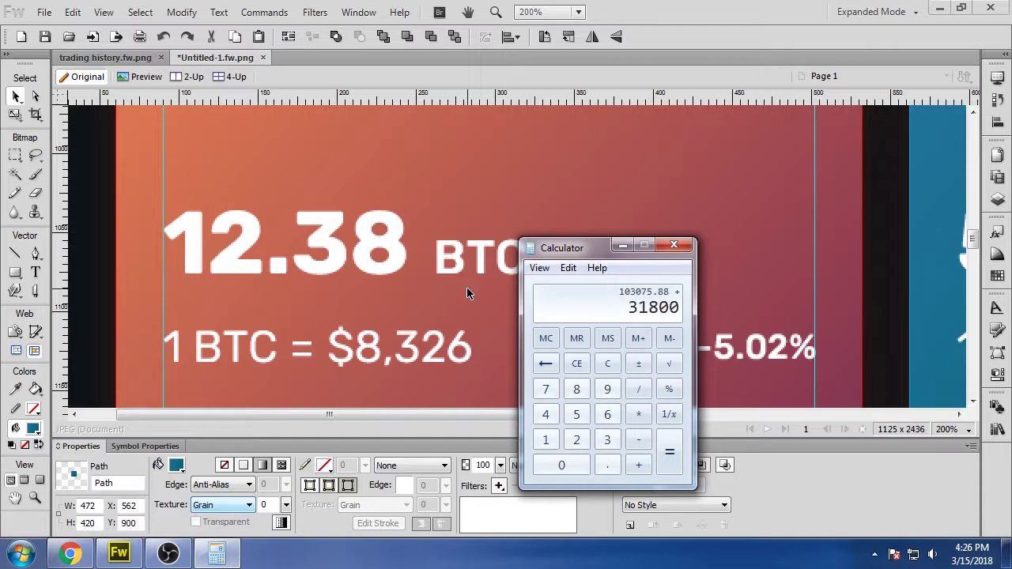
key("Return")
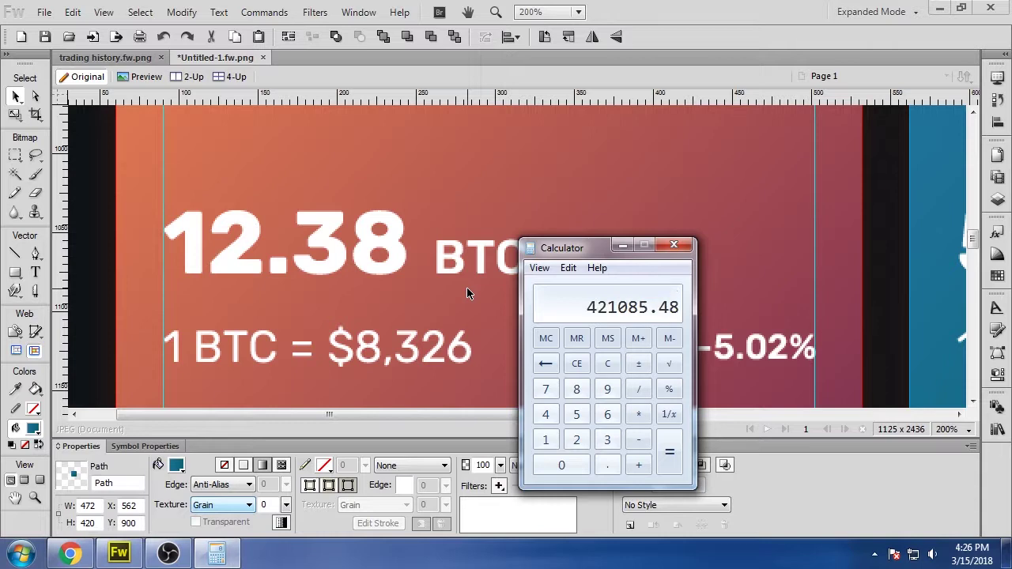
left_click(674, 244)
Step: Update the large USD balance above "CURRENT VALUE IN USD" to $421,085.48
scroll(691, 285, "up", 10)
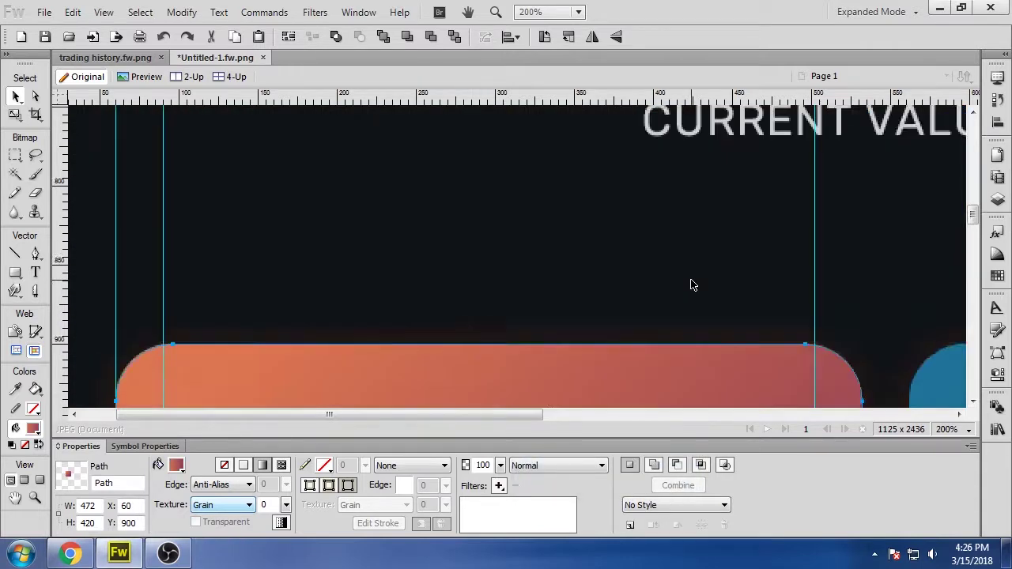
left_click_drag(519, 415, 697, 417)
left_click(395, 263)
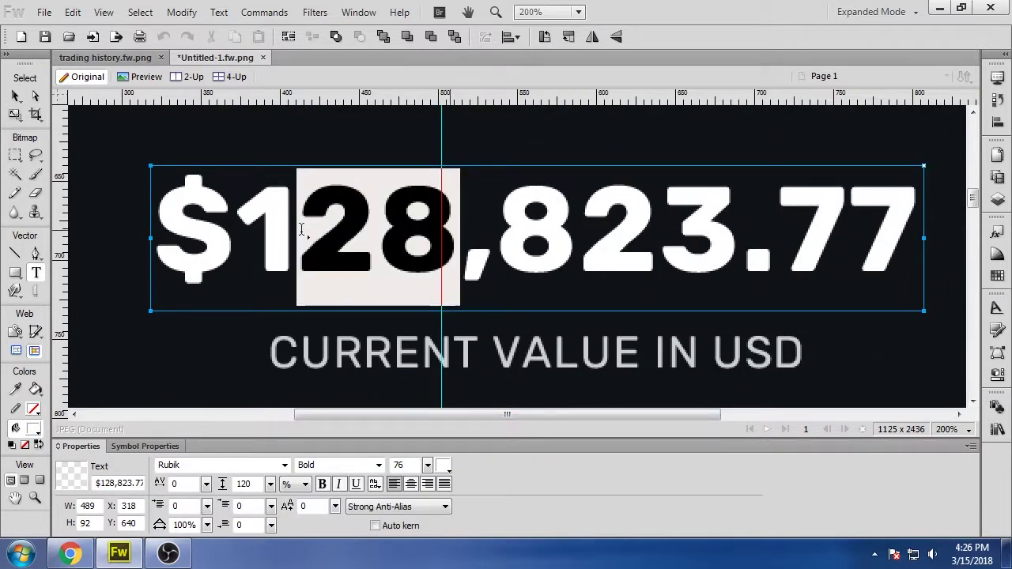
double_click(395, 264)
left_click_drag(463, 237, 327, 233)
key("BackSpace")
key("BackSpace")
type("421")
left_click_drag(507, 231, 720, 226)
type("085")
key("Right")
key("Right")
key("Right")
key("BackSpace")
key("BackSpace")
type("48")
key("Escape")
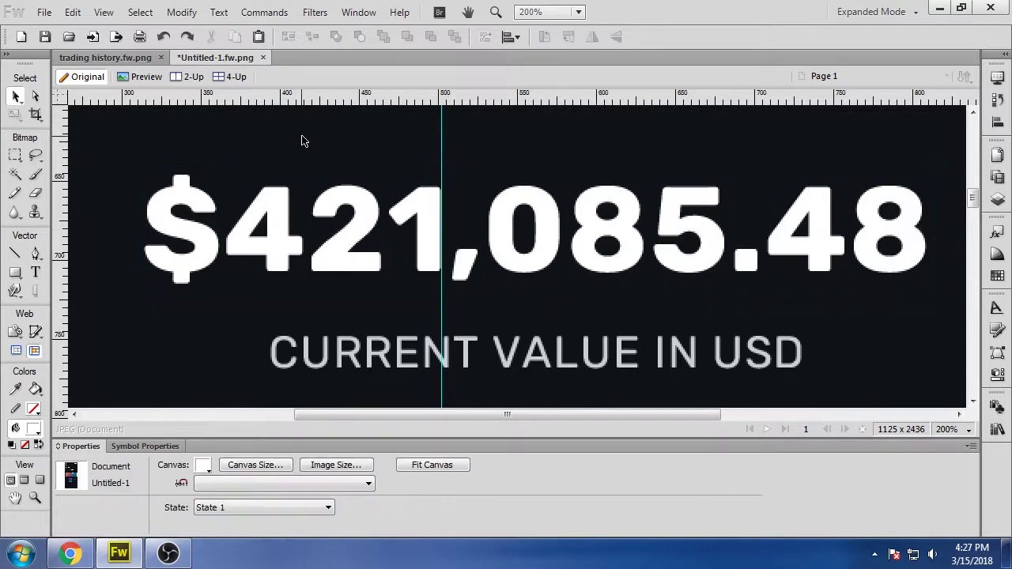
Step: Review the whole wallet screen at 66% zoom, from the header and balance down to the cards and reference banners
left_click(968, 429)
left_click(926, 272)
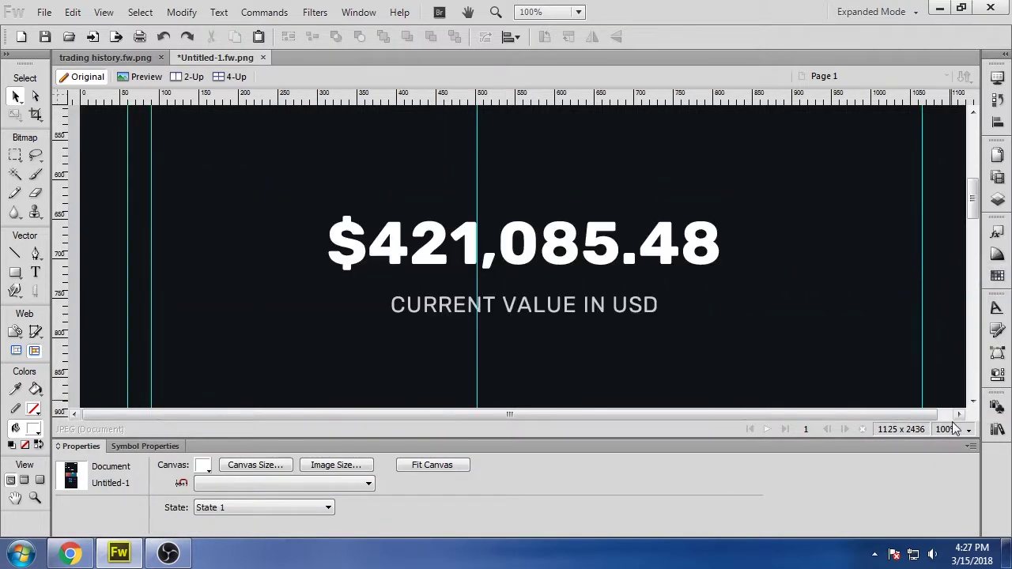
left_click(968, 430)
left_click(927, 258)
scroll(912, 300, "down", 3)
scroll(912, 301, "down", 1)
scroll(135, 342, "up", 8)
scroll(136, 343, "up", 4)
scroll(136, 338, "down", 9)
scroll(137, 339, "down", 2)
scroll(138, 338, "up", 1)
scroll(138, 339, "up", 10)
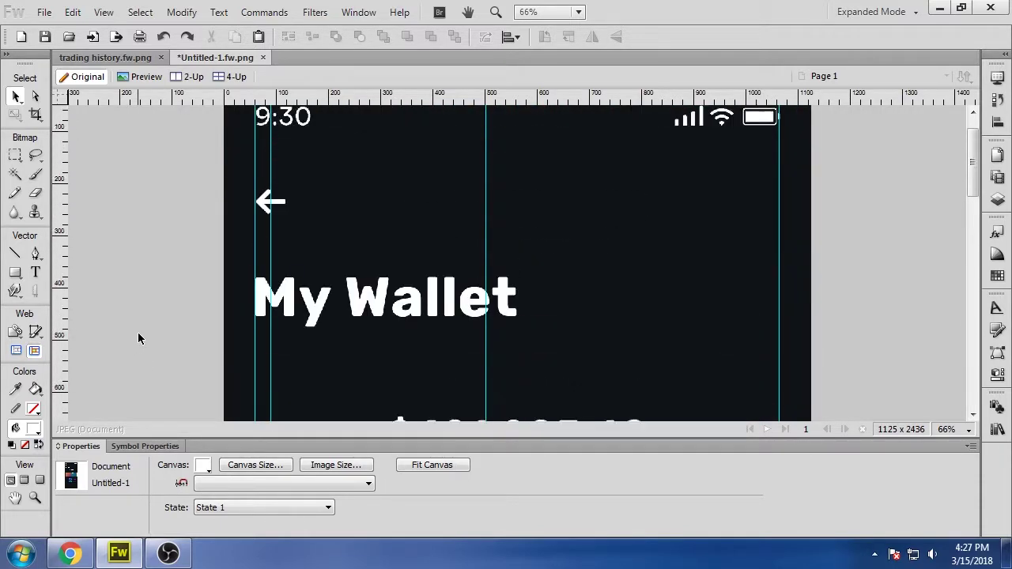
scroll(138, 338, "down", 13)
scroll(138, 338, "up", 2)
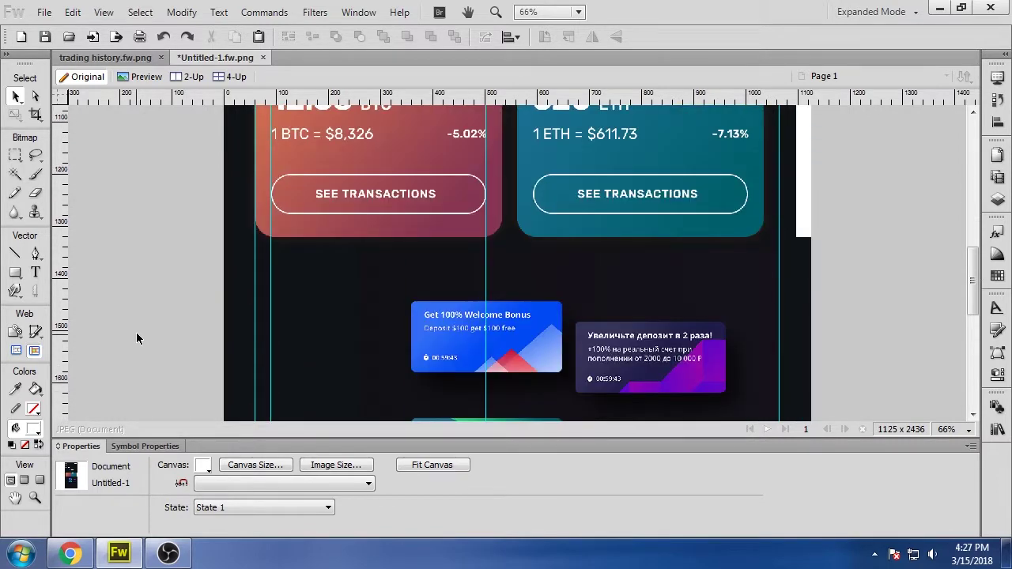
scroll(136, 338, "down", 3)
scroll(136, 338, "up", 4)
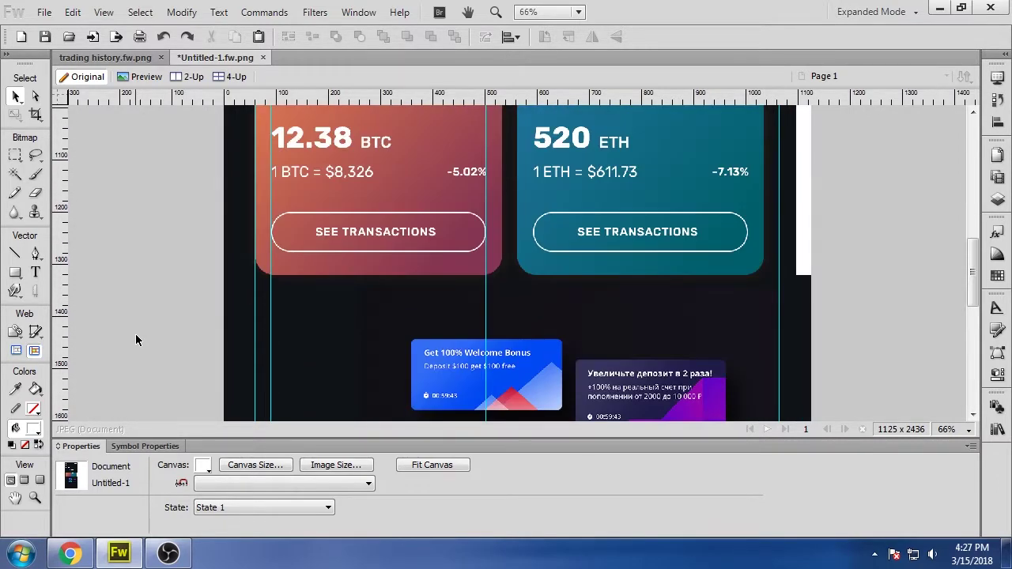
Step: Move the whole Ethereum card with its texts and button 20 px to the right, to X 582
scroll(136, 340, "up", 3)
left_click(689, 305)
scroll(717, 225, "down", 2)
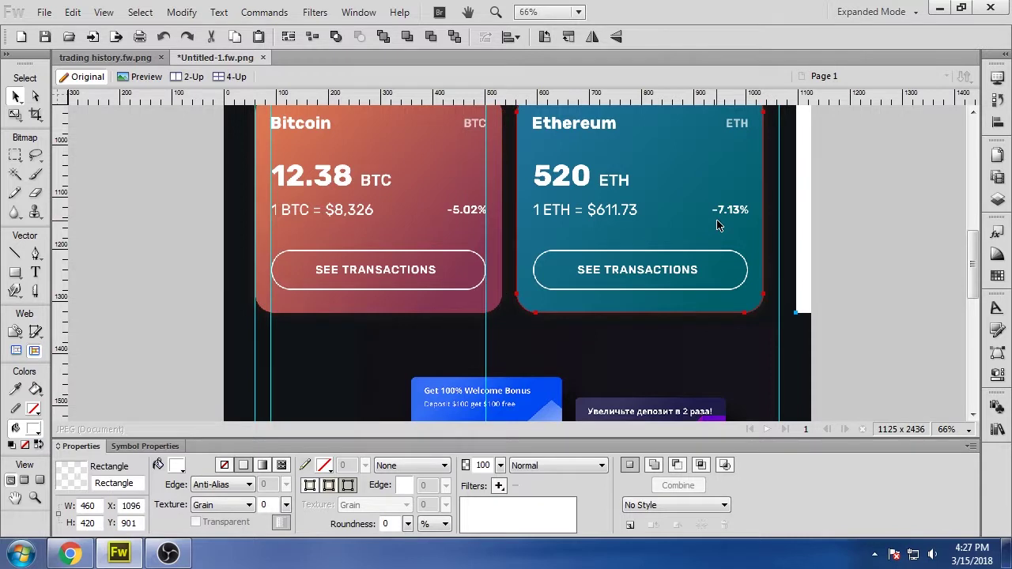
scroll(718, 225, "up", 3)
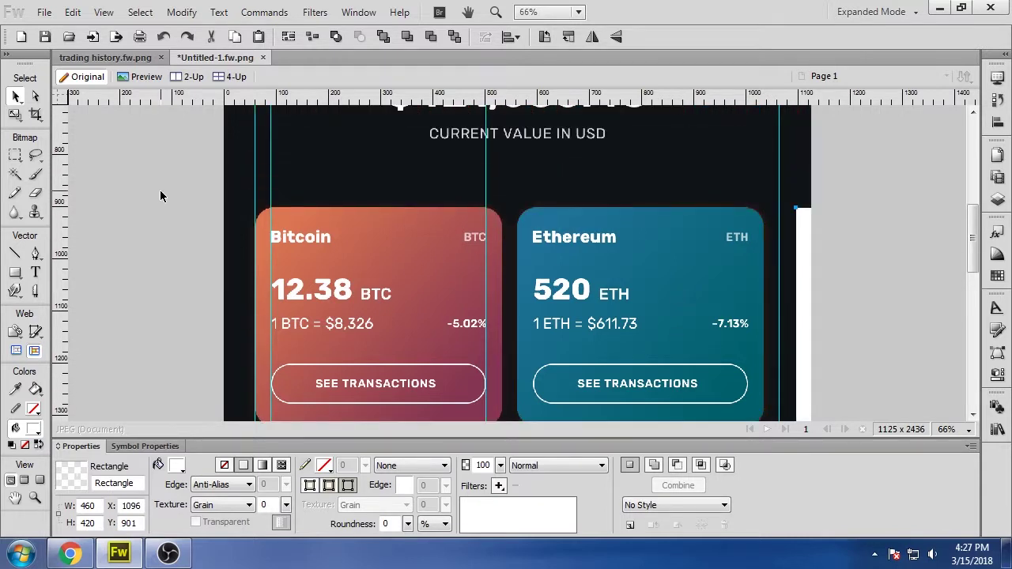
left_click_drag(530, 208, 769, 415)
key("shift+Right")
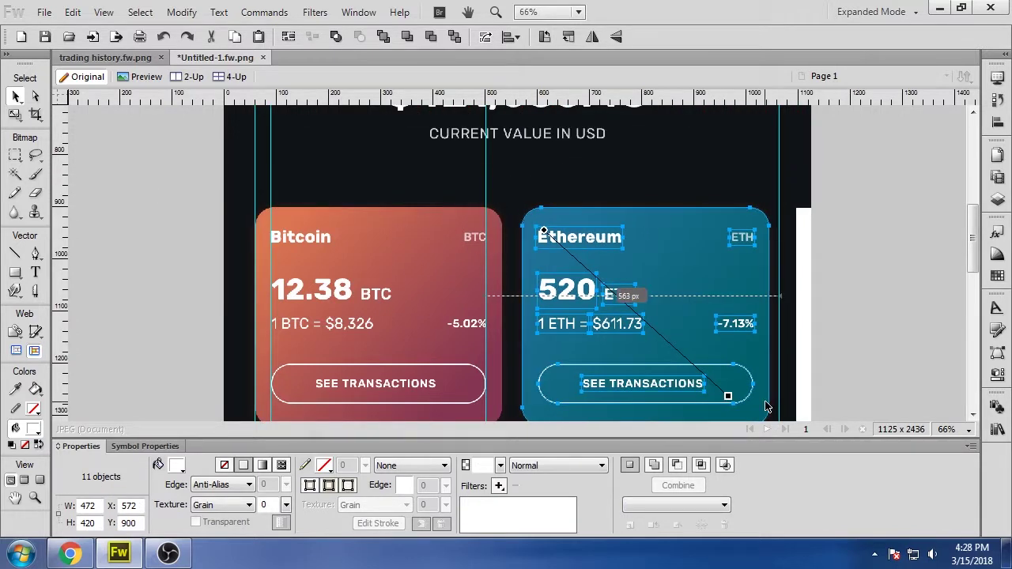
key("shift+Right")
left_click(531, 184)
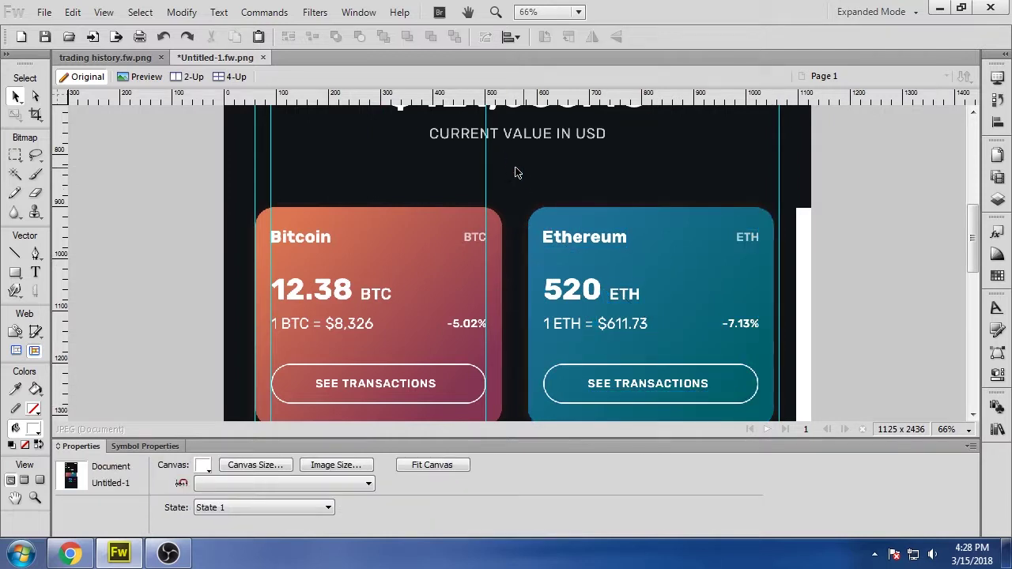
Step: Select all parts of the Ethereum card again and nudge them slightly back to the left
scroll(520, 181, "down", 1)
left_click(758, 407, "shift")
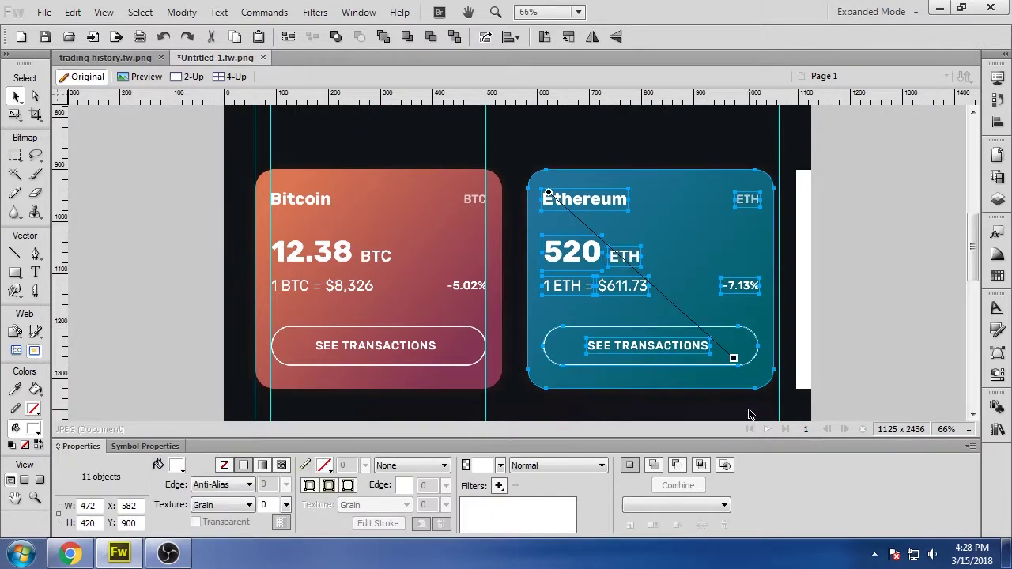
key("Left")
key("Left")
key("Left")
key("Right")
key("Right")
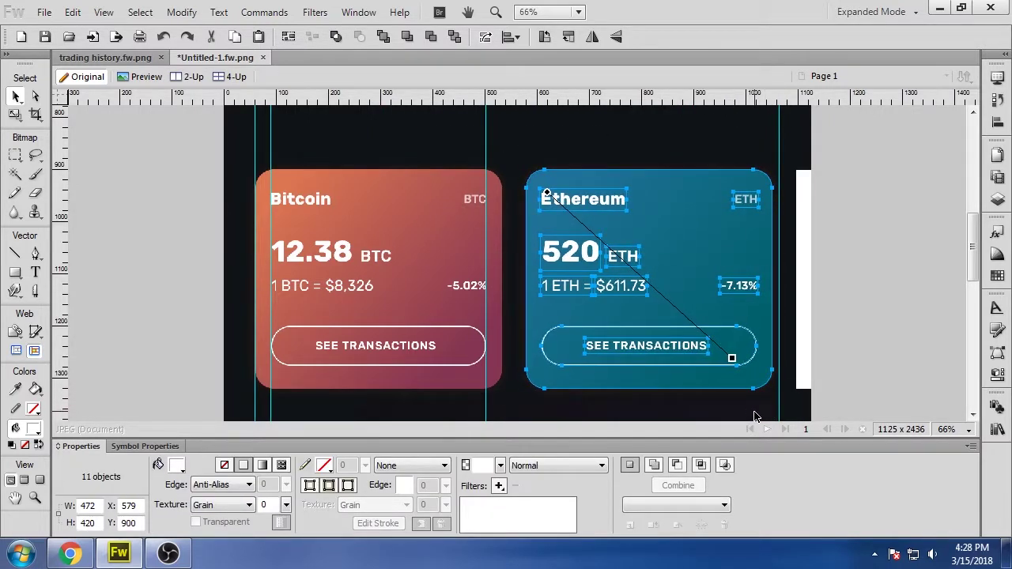
Step: Draw a white spacer rectangle about 46 x 28 px between the Ethereum card's edge and the white third card
left_click(16, 273)
mouse_move(502, 281)
left_mouse_down()
mouse_move(527, 296)
mouse_move(806, 320)
mouse_move(782, 309)
left_mouse_up()
key("v")
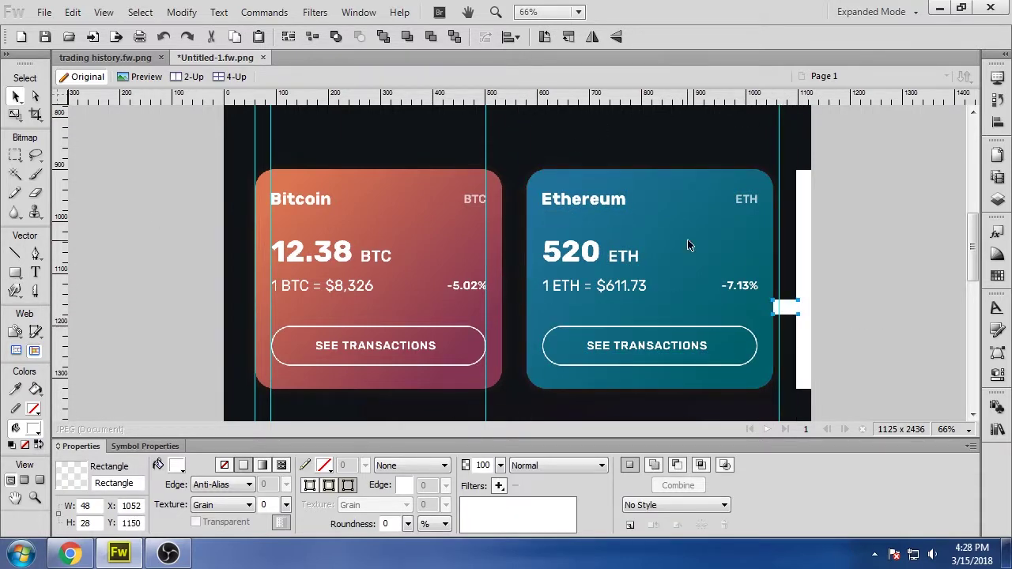
scroll(791, 321, "up", 3)
scroll(789, 320, "down", 3)
scroll(522, 170, "up", 1)
scroll(822, 348, "down", 1)
left_click_drag(513, 152, 854, 362)
left_click(908, 262)
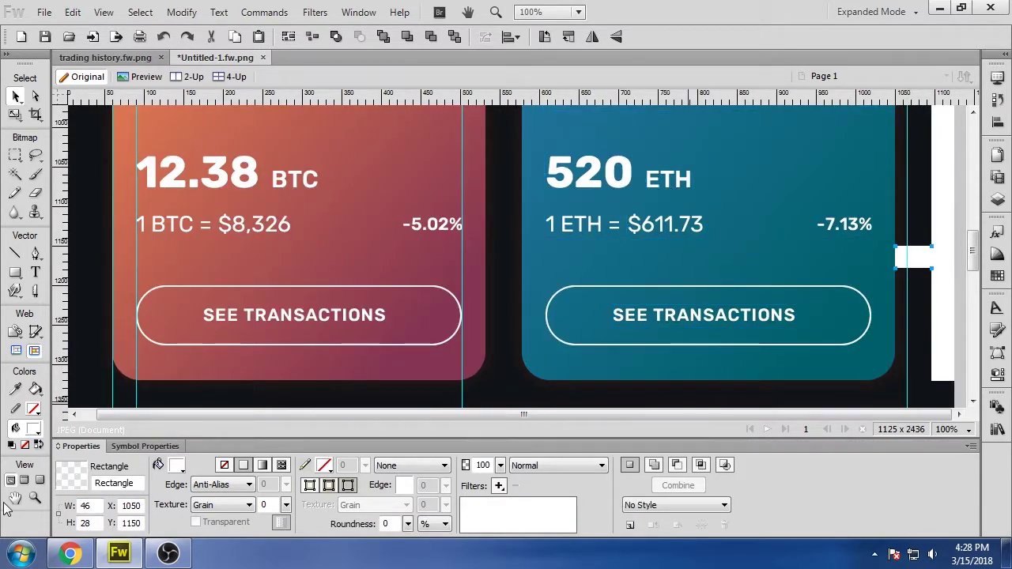
Step: Check the spacer against the gap between the Bitcoin and Ethereum cards, and delete the spacer and the white third card
left_click_drag(927, 257, 518, 249)
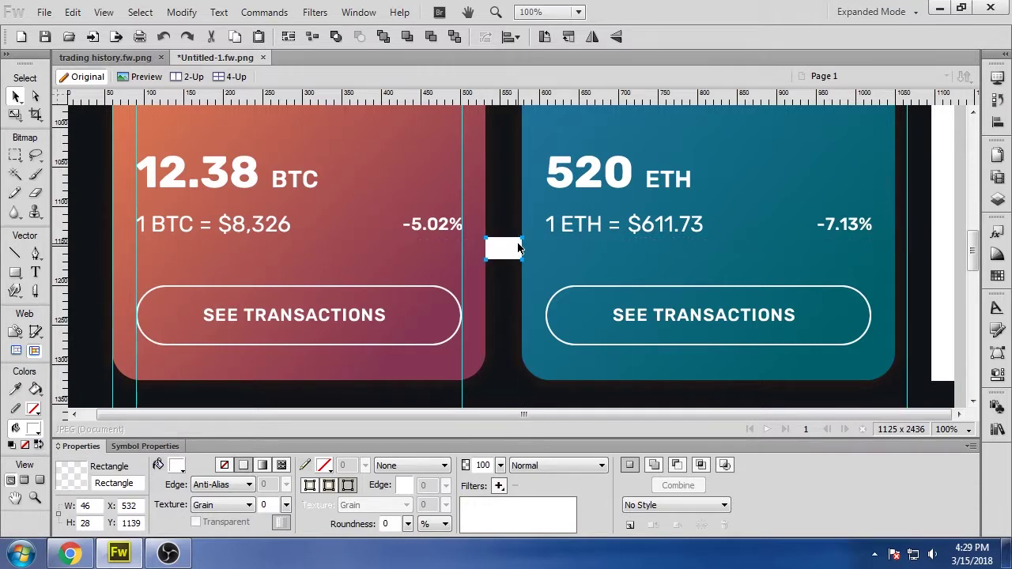
key("Delete")
scroll(516, 248, "down", 1)
left_click(809, 157)
key("Delete")
Step: Place a copy of the Ethereum card's background shapes as a third card at X 1096, running off the canvas edge
left_click(687, 147)
left_click(813, 346)
left_click(542, 146)
key("shift+Right")
key("shift+Right")
key("shift+Right")
key("shift+Right")
key("shift+Right")
key("shift+Right")
key("shift+Right")
key("shift+Right")
key("shift+Right")
key("shift+Right")
key("shift+Right")
key("shift+Right")
key("shift+Right")
key("shift+Right")
key("shift+Right")
key("shift+Right")
key("shift+Right")
key("shift+Right")
key("shift+Right")
key("shift+Right")
left_click_drag(662, 145, 811, 145)
Step: Try a gradient on the third card running from the banners' sampled purple to their sampled blue
scroll(522, 373, "down", 5)
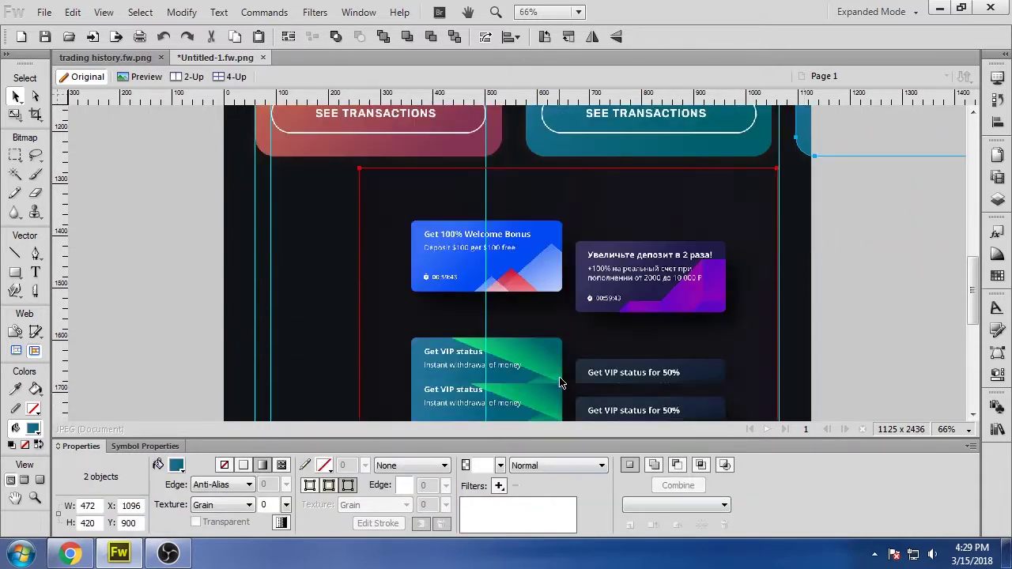
left_click(176, 465)
left_click(185, 418)
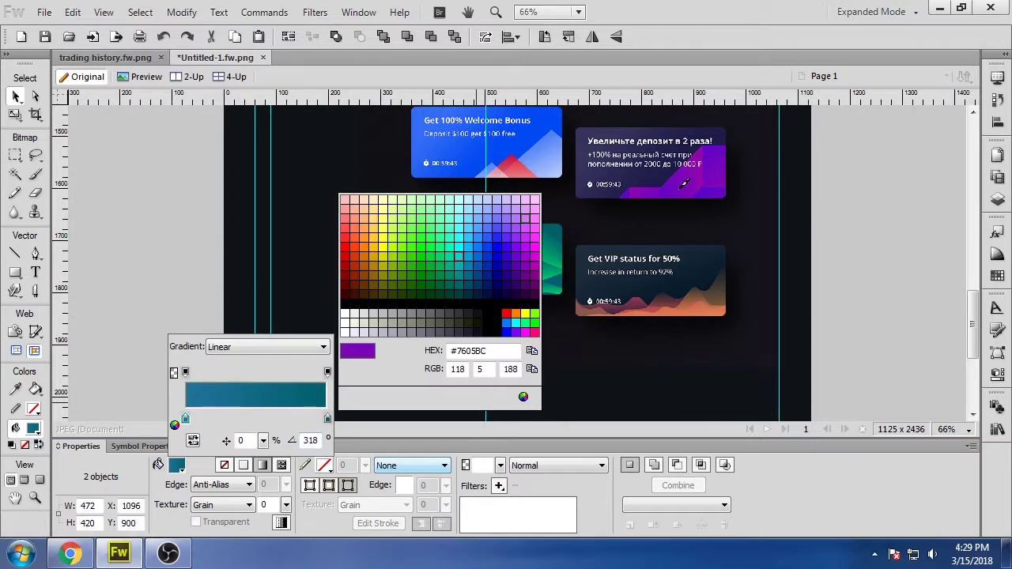
left_click(674, 178)
left_click(328, 418)
left_click(541, 122)
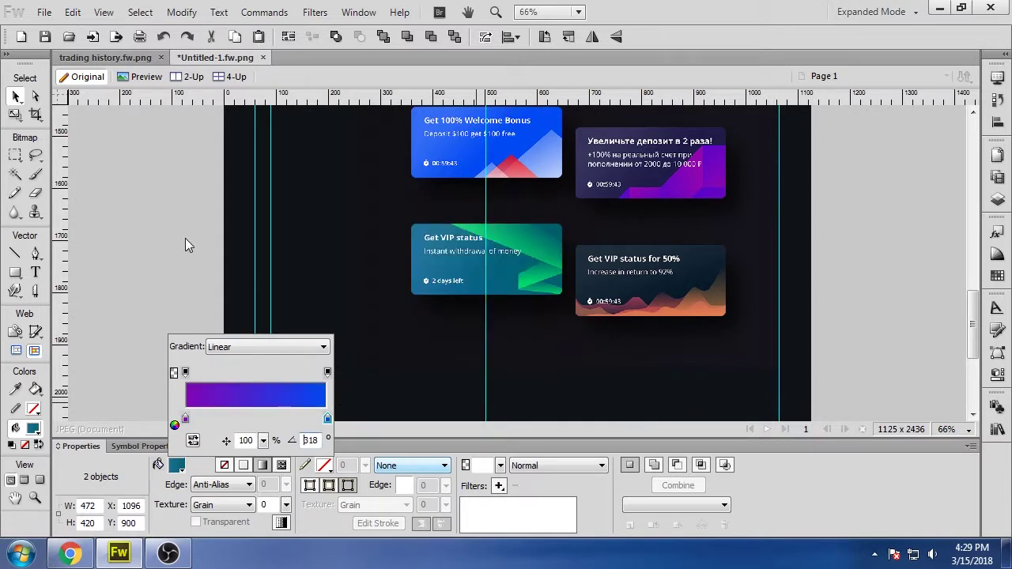
left_click(185, 238)
Step: Recolour the third card's gradient with light blue at the start and purple at the end, both sampled from the reference banners
scroll(185, 261, "up", 6)
scroll(185, 267, "down", 5)
scroll(185, 267, "up", 3)
scroll(184, 267, "down", 1)
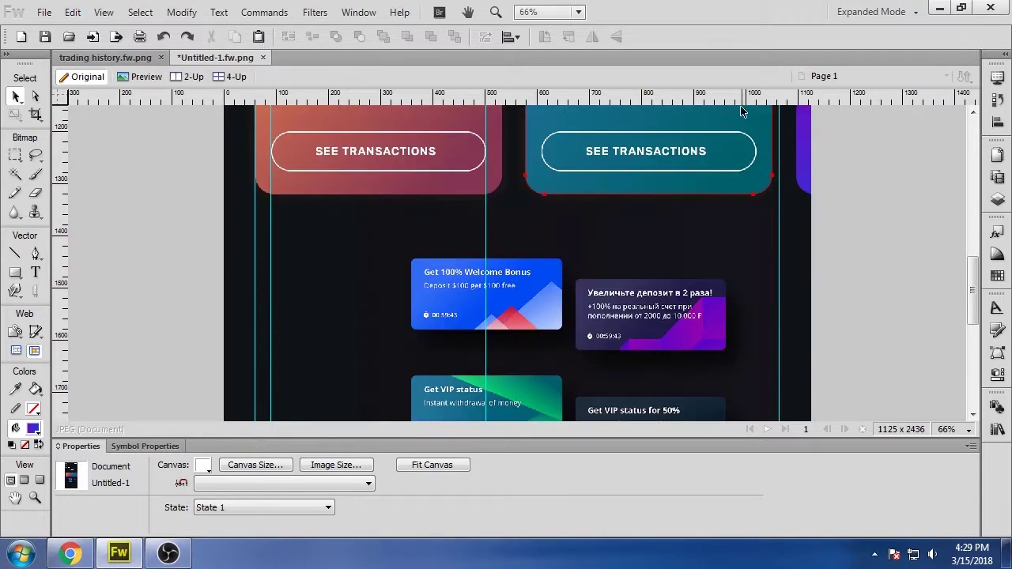
left_click(802, 146)
left_click(176, 465)
left_click(185, 419)
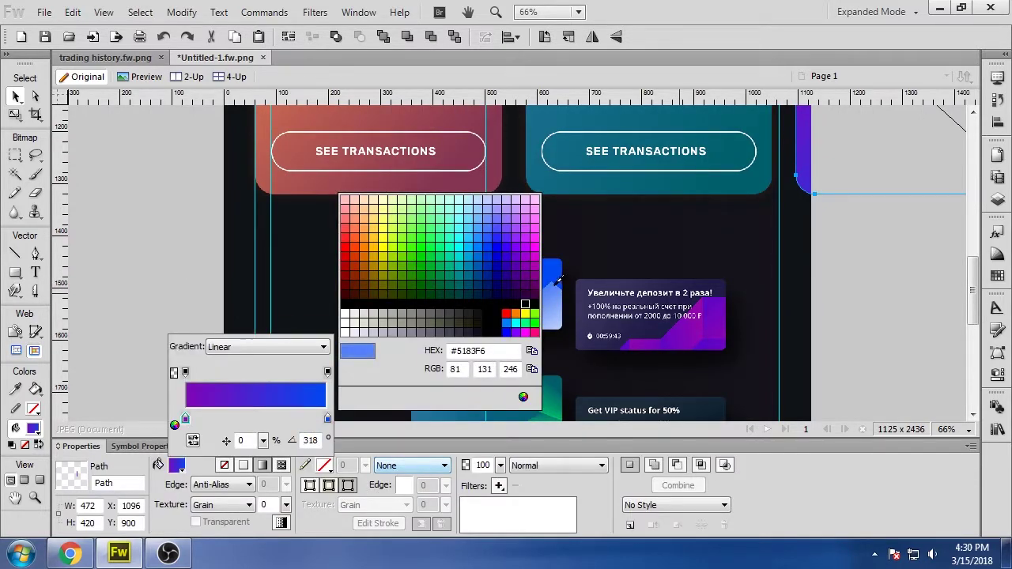
left_click(553, 283)
left_click(328, 419)
left_click(708, 347)
left_click(755, 234)
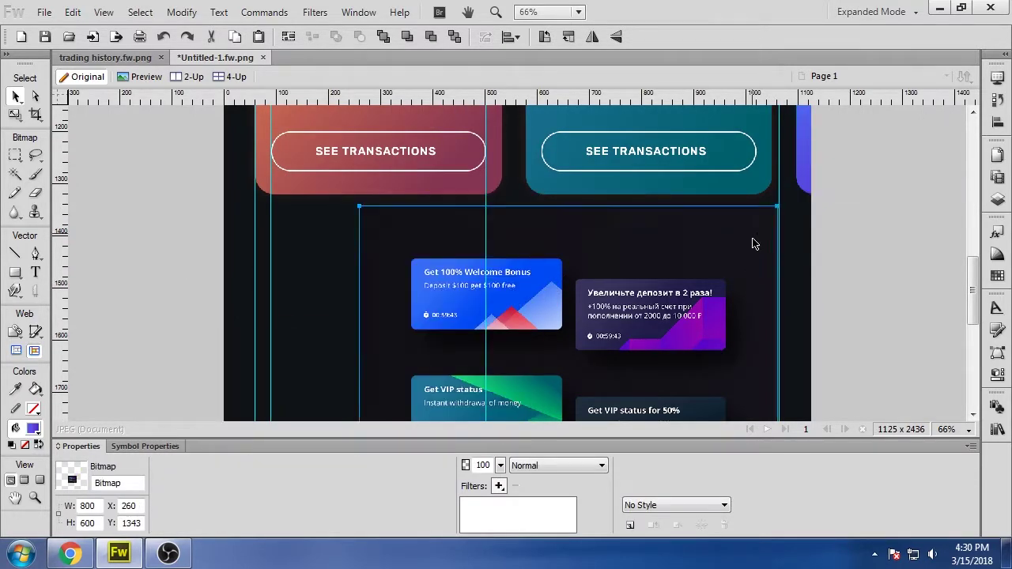
Step: Delete the reference banners image below the cards
scroll(752, 257, "up", 3)
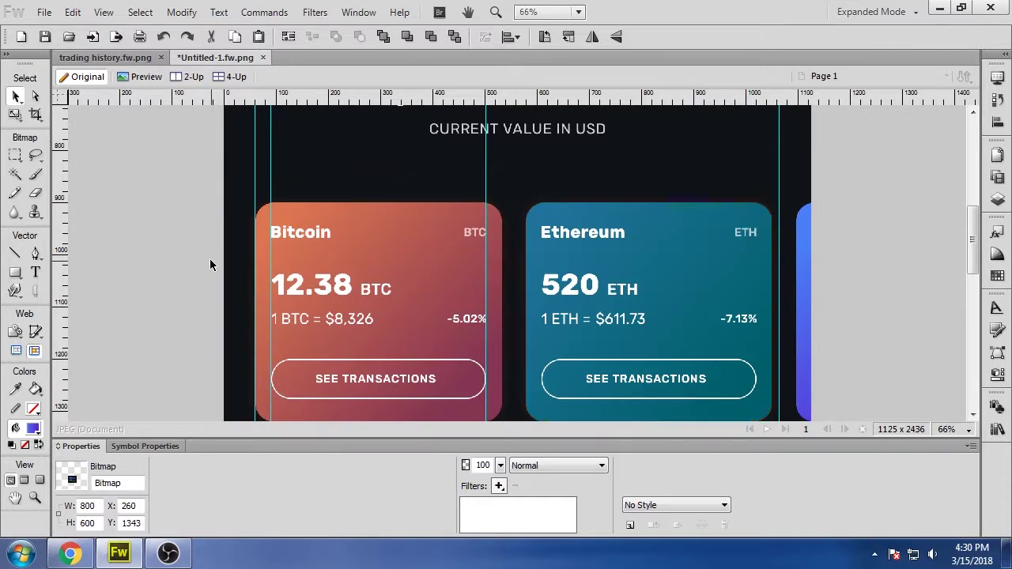
left_click(234, 265)
scroll(443, 326, "down", 5)
left_click(467, 331)
key("Delete")
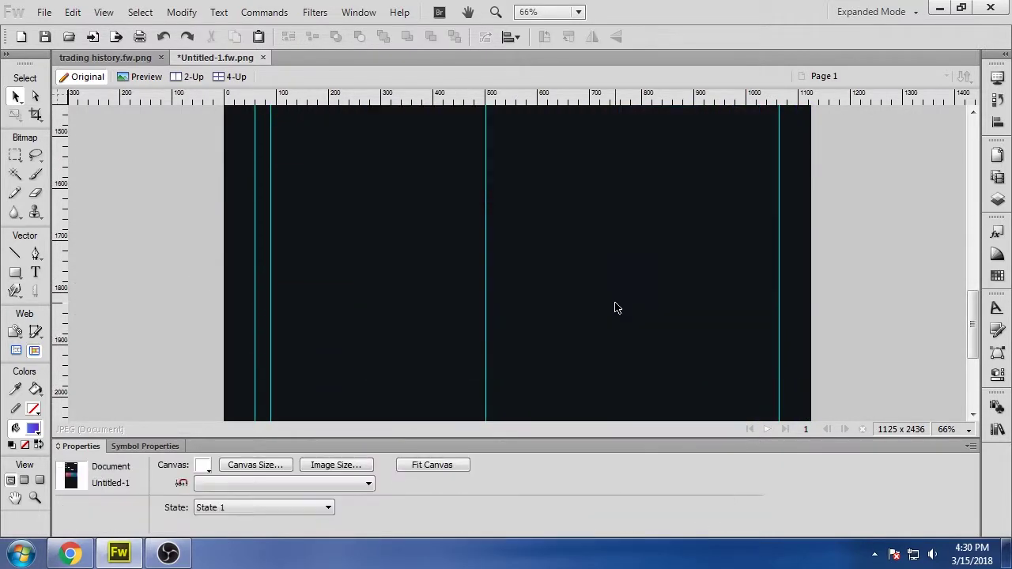
Step: Remove the two inner vertical guides at the Bitcoin card's text edges, keeping only the outer margin guides
key("ctrl+minus")
scroll(522, 296, "up", 2)
left_click_drag(494, 293, 73, 254)
left_click_drag(332, 278, 60, 276)
Step: Review the wallet screen at 50% zoom from the status bar and heading down to the three cards
scroll(240, 318, "up", 3)
scroll(235, 311, "up", 6)
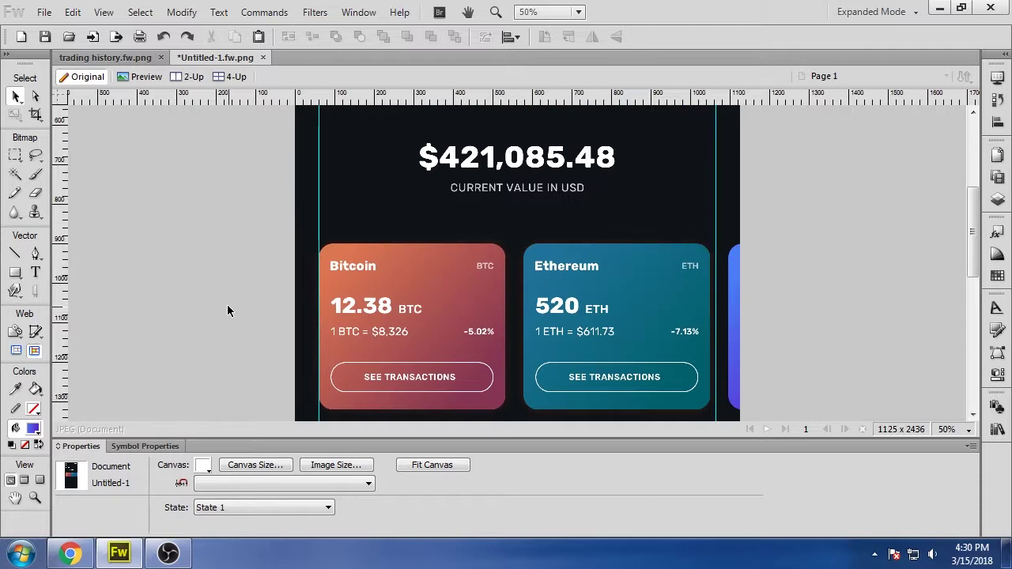
scroll(226, 306, "down", 2)
scroll(226, 310, "down", 3)
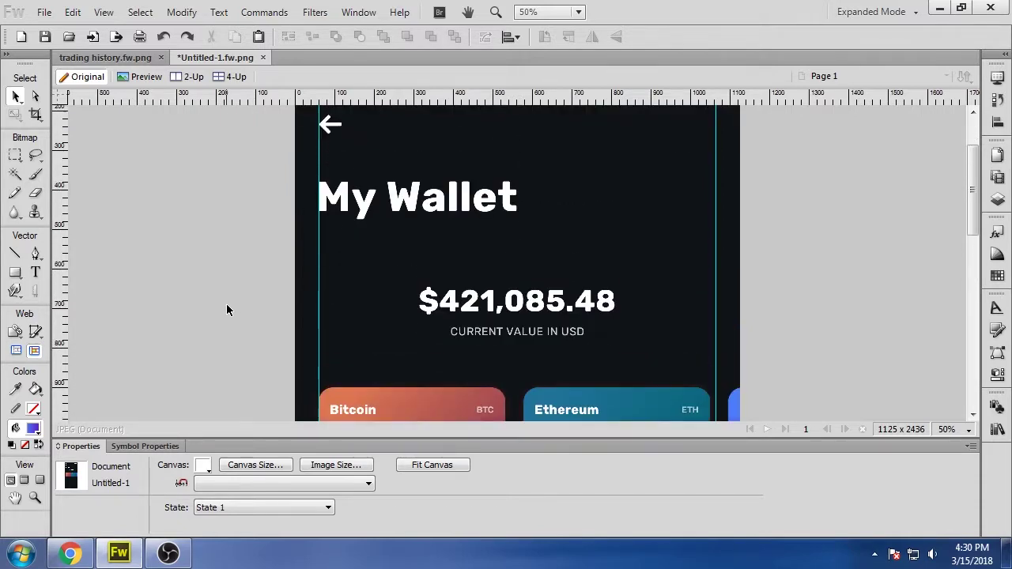
scroll(226, 310, "up", 6)
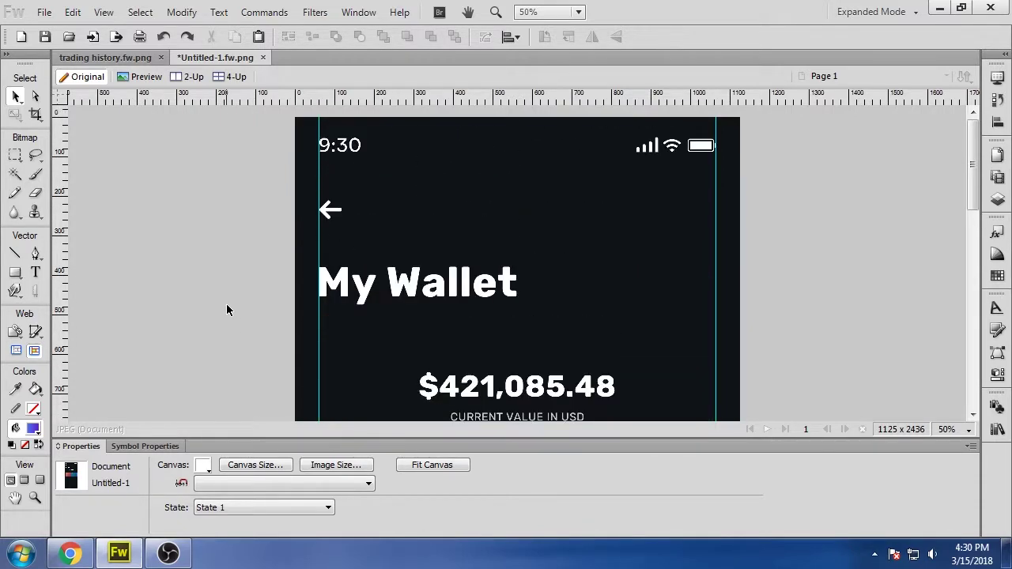
scroll(227, 310, "down", 6)
scroll(227, 310, "up", 3)
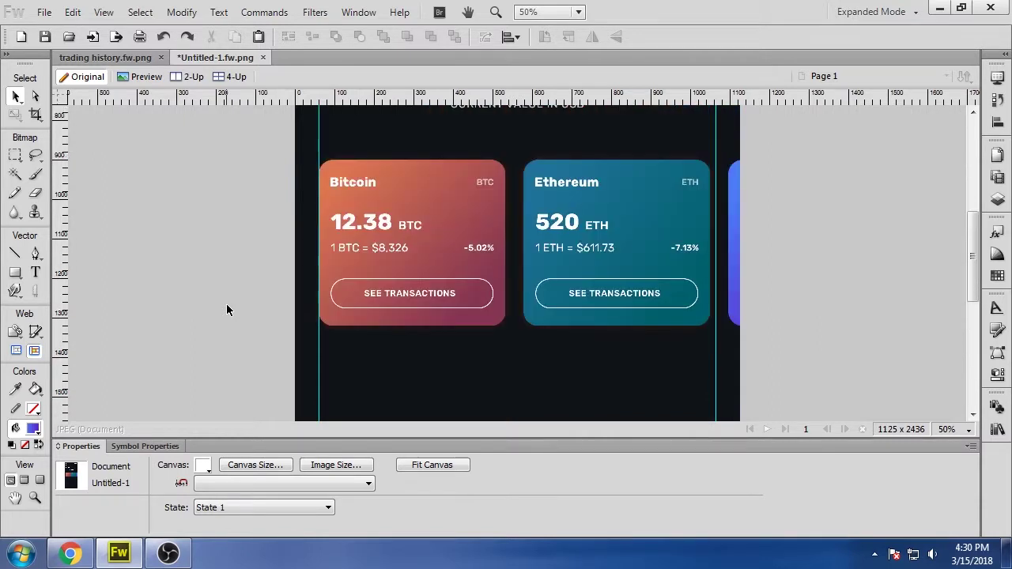
scroll(227, 310, "up", 1)
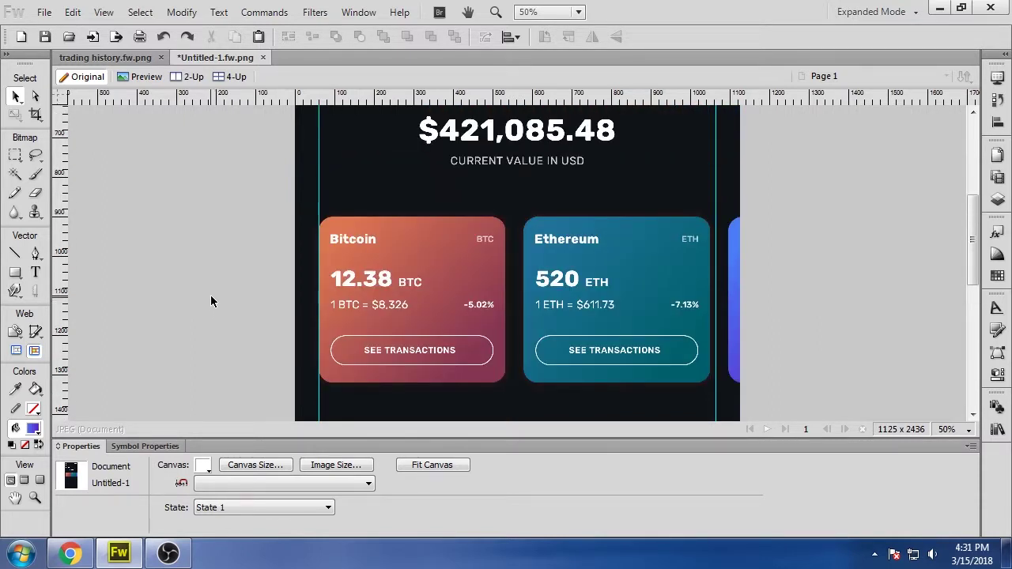
scroll(205, 304, "up", 3)
Step: Identify the full-screen background rectangle by toggling its layer visibility, and unlock it
left_click(998, 199)
scroll(856, 285, "down", 4)
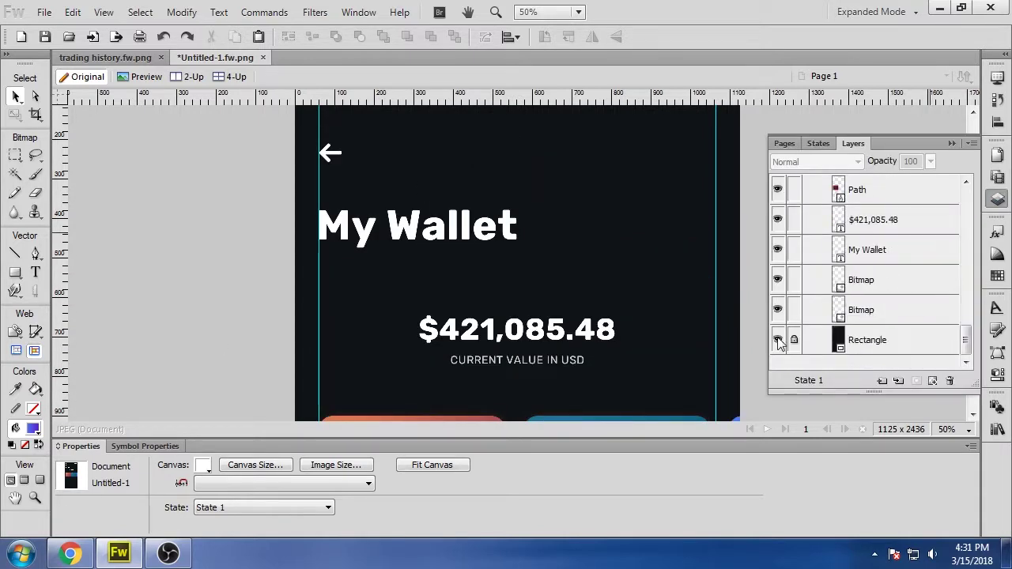
left_click(778, 341)
scroll(211, 263, "down", 6)
scroll(211, 253, "up", 1)
left_click(778, 340)
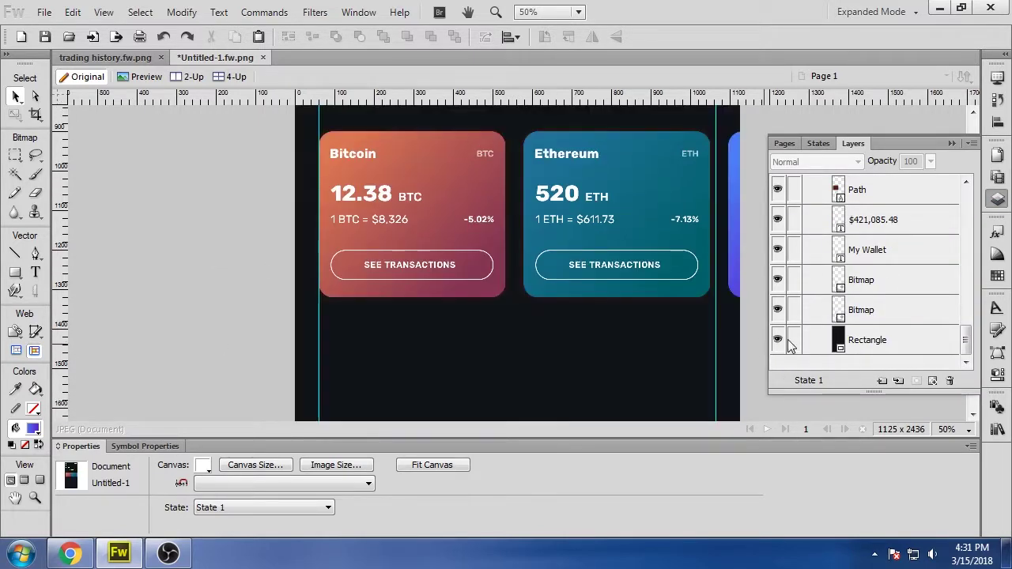
left_click(791, 340)
Step: Give the background rectangle a linear gradient from #0F1317 to a lighter tone of RGB 26, 32, 38
left_click(262, 465)
left_click(413, 419)
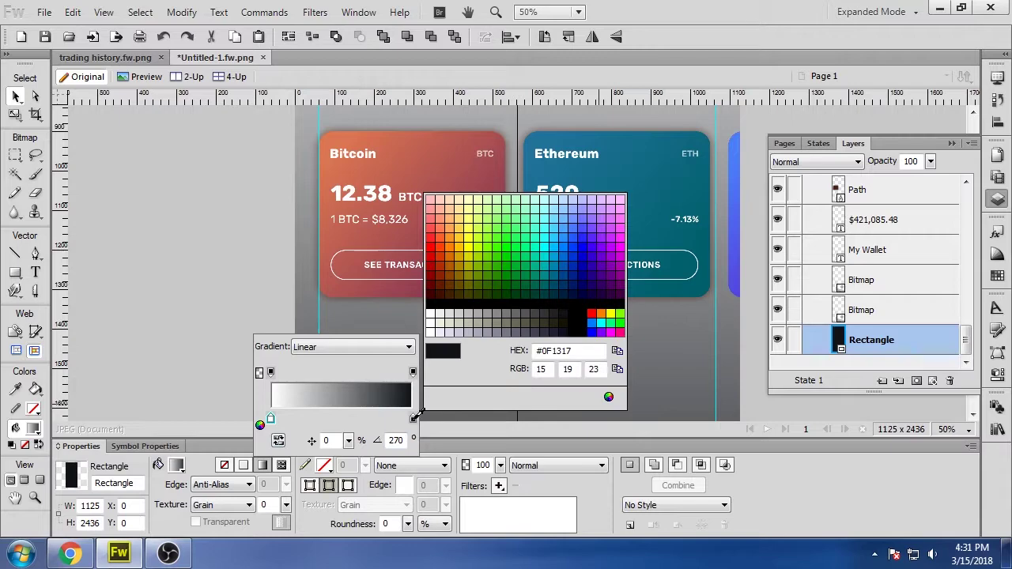
left_click(412, 419)
left_click(413, 419)
left_click(607, 400)
left_click_drag(694, 337, 694, 328)
left_click(395, 415)
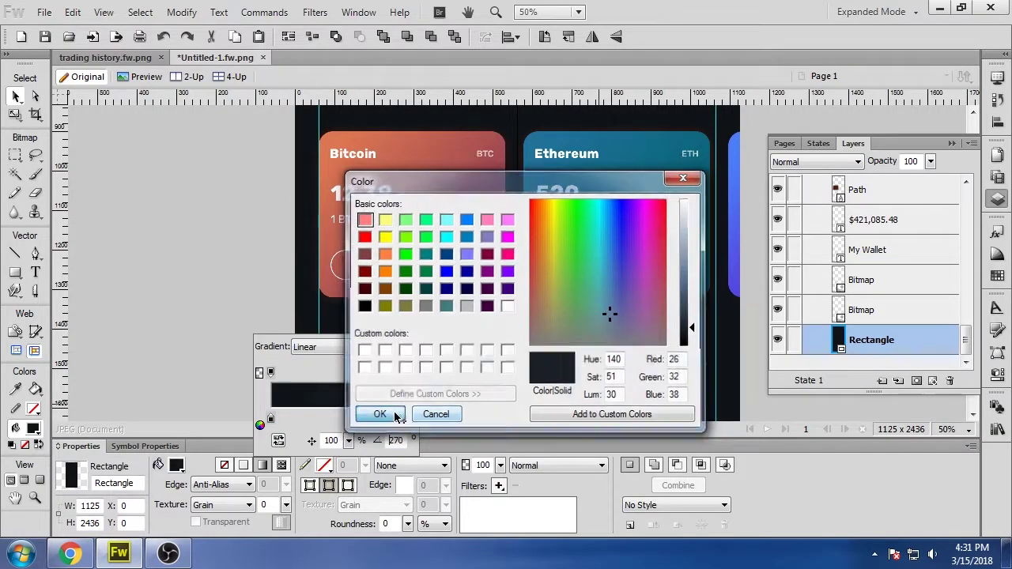
left_click(178, 319)
Step: Examine how the new background gradient looks over the full height of the screen, with the layer list collapsed
scroll(183, 341, "up", 4)
scroll(183, 341, "down", 4)
scroll(183, 341, "up", 5)
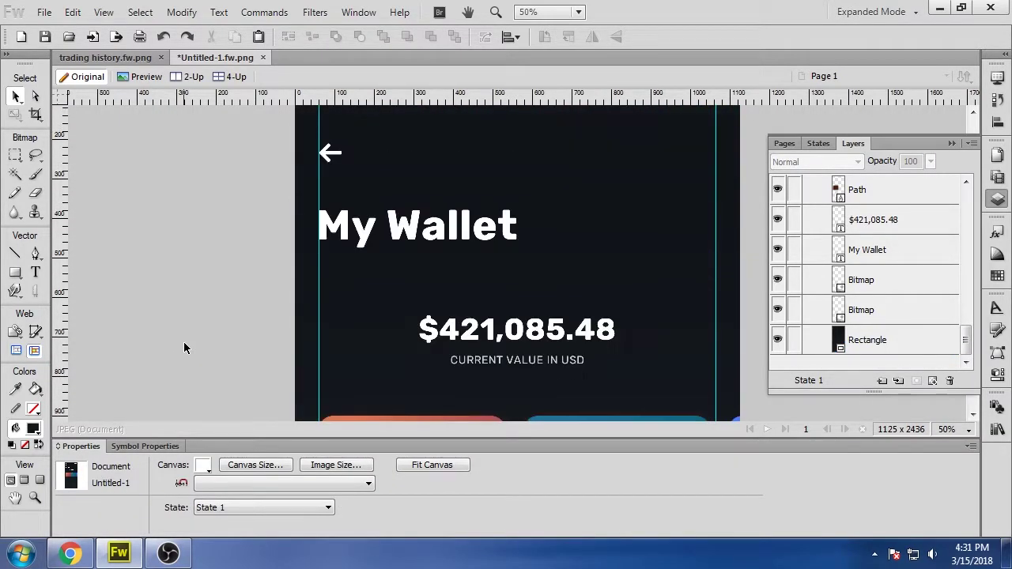
left_click(998, 200)
scroll(804, 272, "up", 1)
left_click(631, 222)
scroll(656, 300, "down", 10)
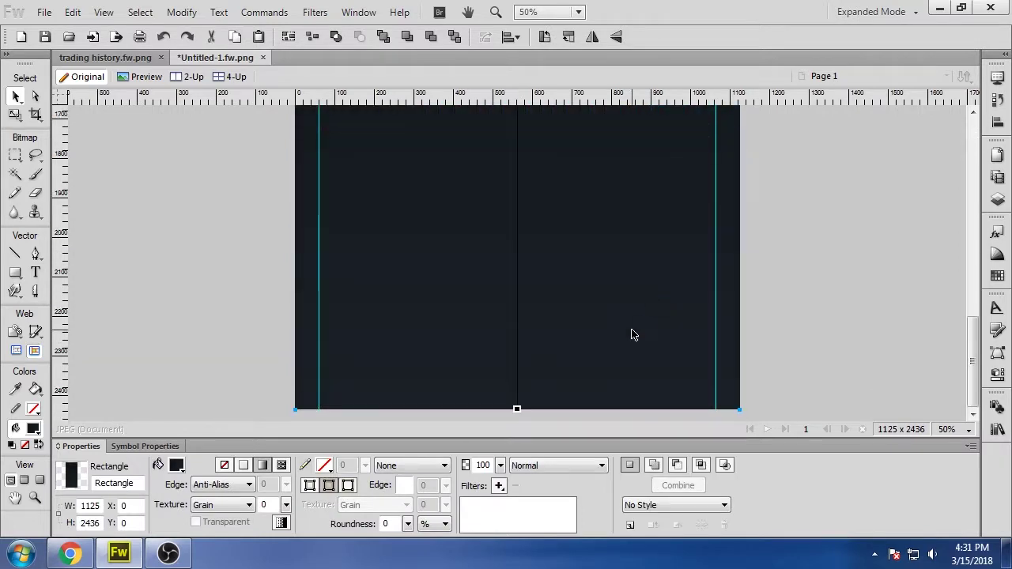
scroll(631, 335, "up", 5)
scroll(551, 416, "up", 2)
scroll(551, 416, "down", 1)
scroll(551, 416, "up", 4)
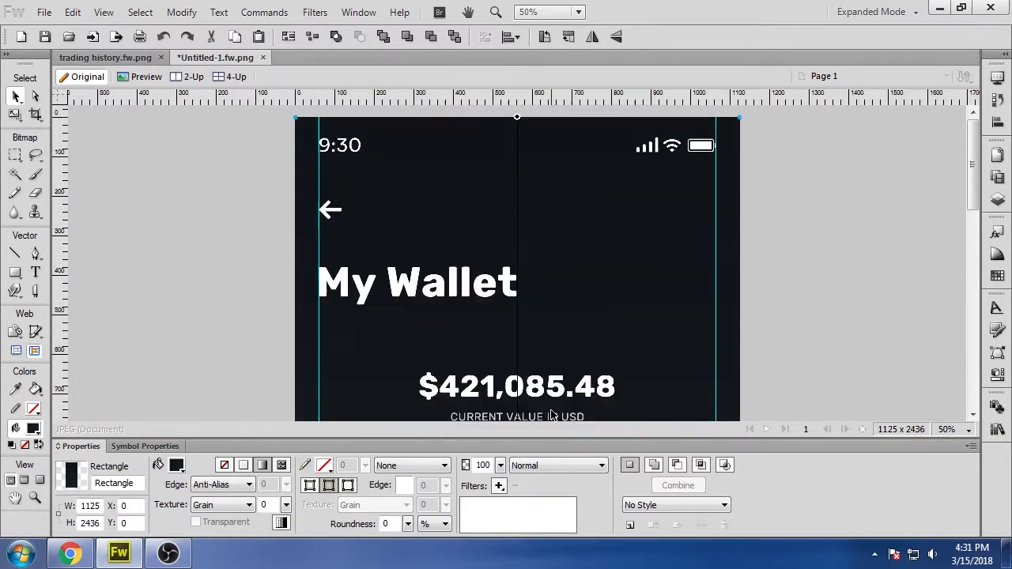
scroll(551, 416, "down", 5)
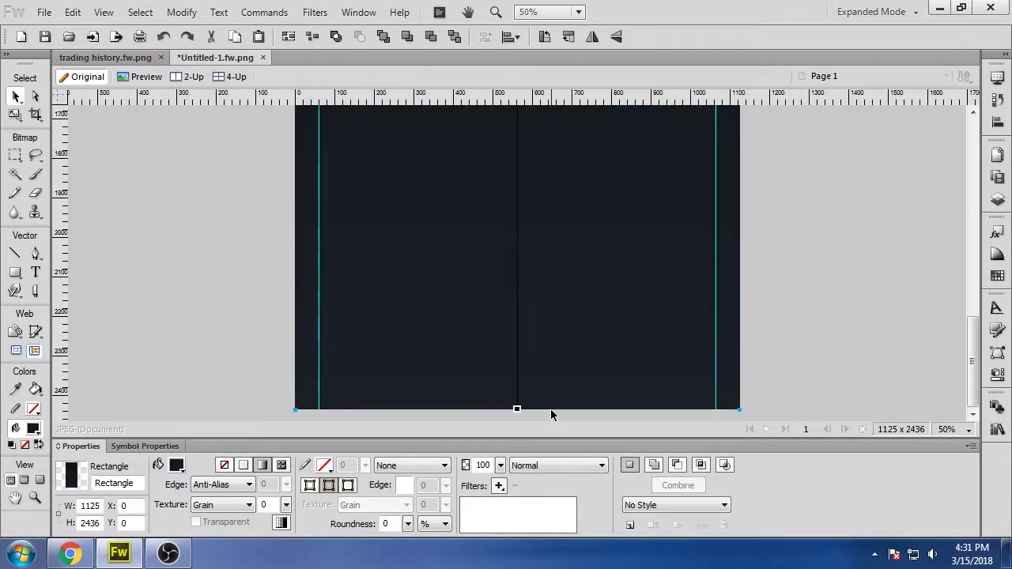
scroll(551, 412, "up", 4)
scroll(552, 416, "up", 3)
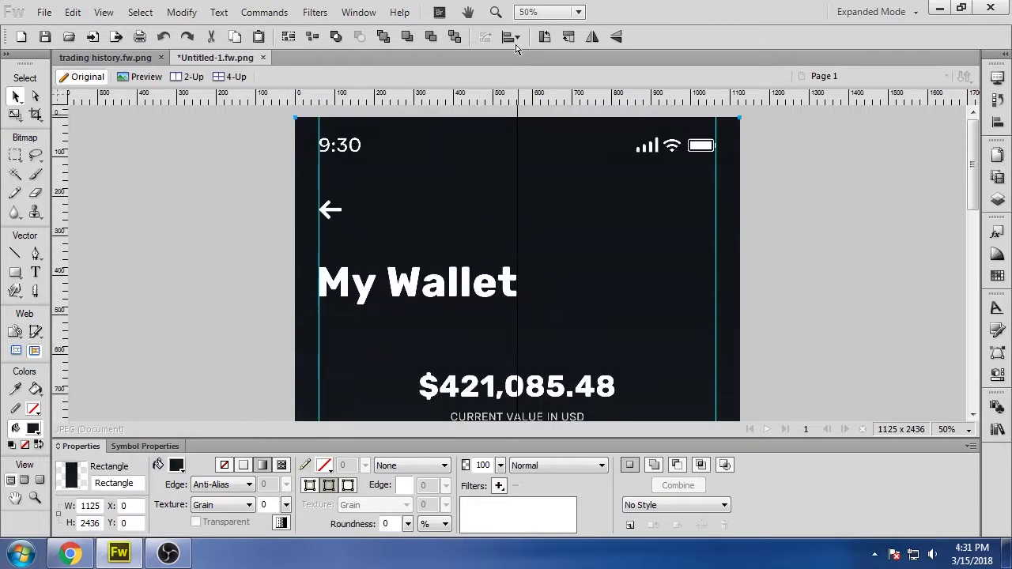
scroll(493, 327, "down", 8)
left_click(253, 350)
scroll(259, 366, "up", 7)
scroll(260, 367, "up", 1)
scroll(259, 366, "down", 5)
Step: Switch to the browser, search Dribbble for "dark gradient" and browse the shots for a dark interface reference
key("alt+Tab")
left_click(90, 12)
left_click(840, 75)
type("dark gradient")
key("Return")
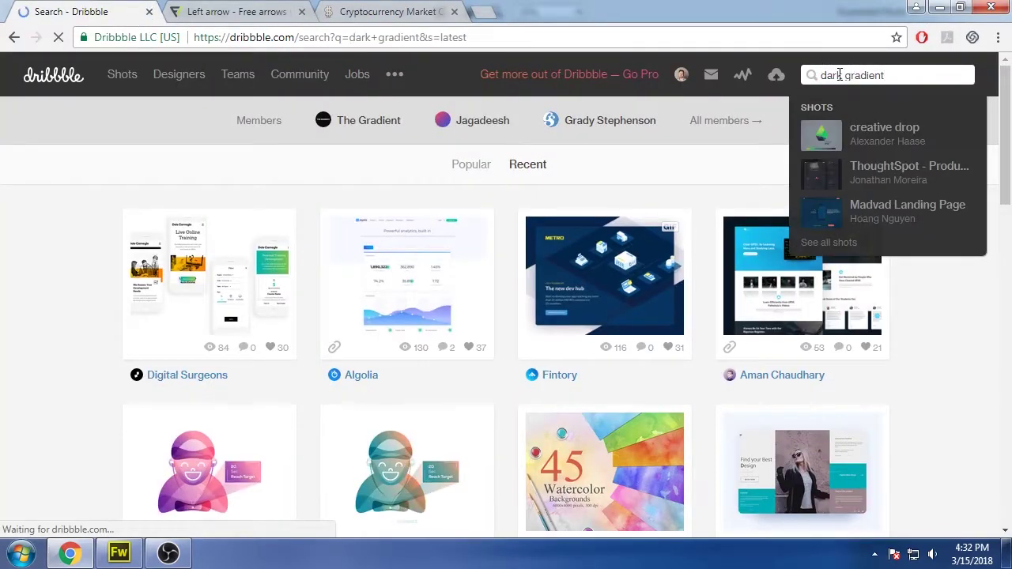
scroll(1004, 409, "down", 6)
scroll(1003, 409, "down", 11)
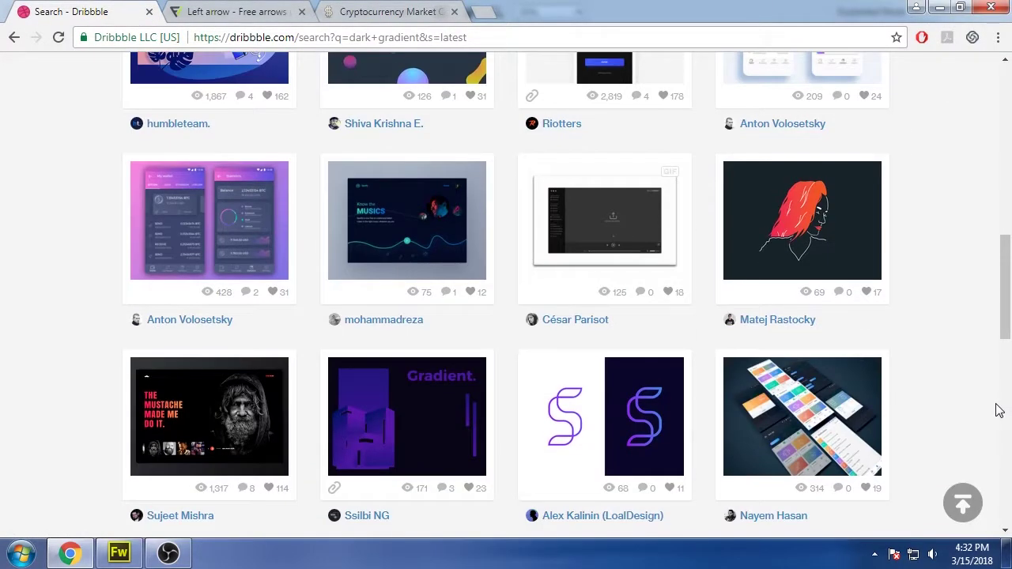
scroll(996, 413, "up", 2)
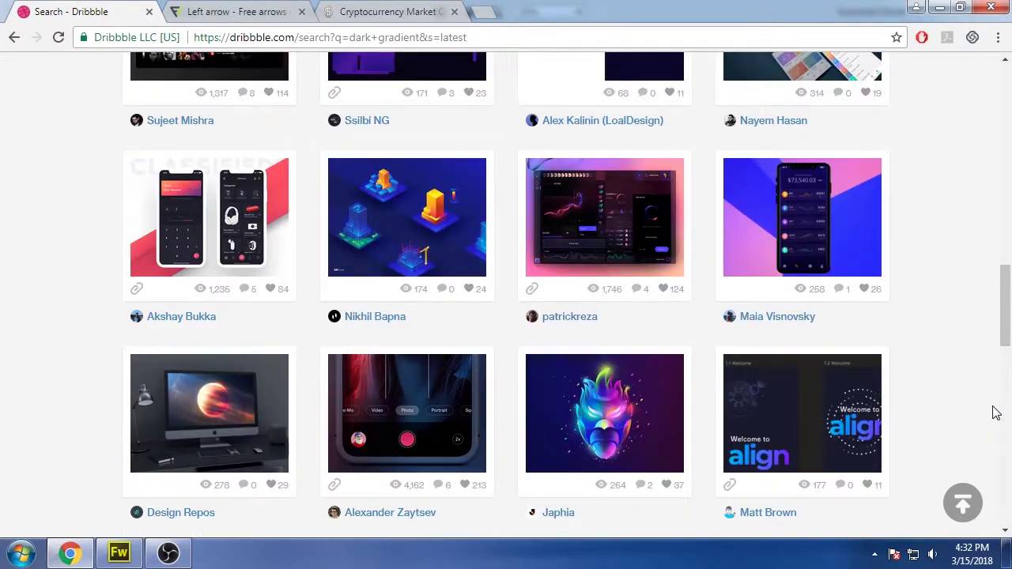
Step: Open the Classifieds App shot and copy the dark palette colour code #25232F
left_click(210, 218)
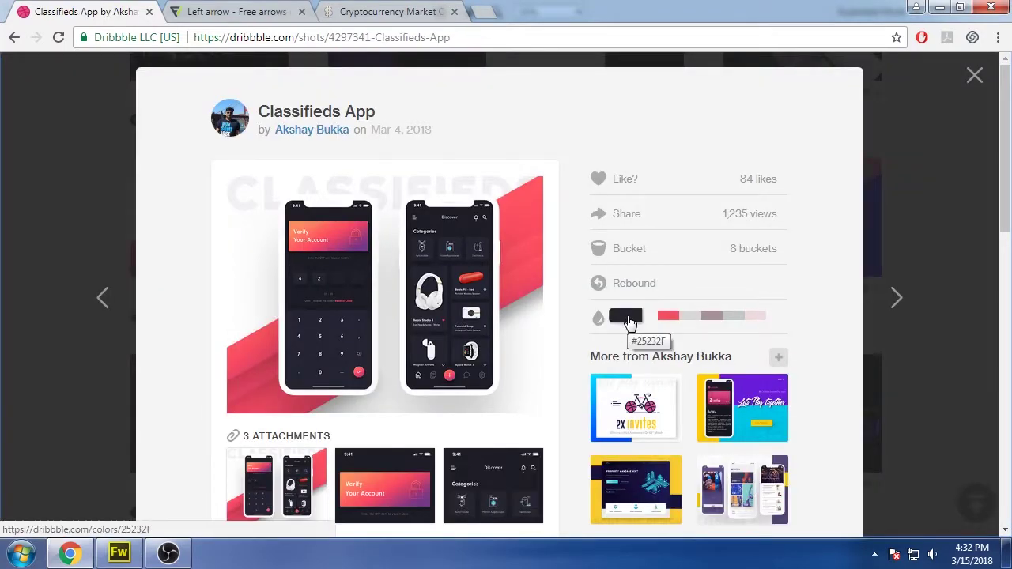
left_click(629, 320)
double_click(529, 171)
key("ctrl+c")
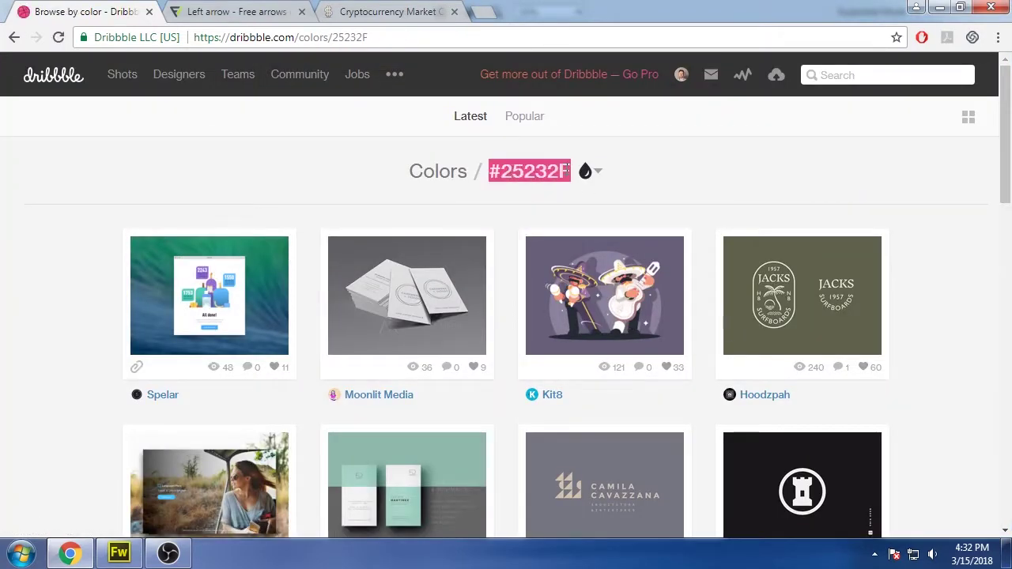
Step: Switch back to Fireworks and set both stops of the background rectangle's gradient to #25232F
left_click(119, 553)
left_click(364, 142)
left_click(263, 465)
left_click(271, 420)
left_click(580, 346)
key("ctrl+v")
left_click(413, 420)
key("ctrl+v")
key("Return")
Step: Lighten the end stop of the background gradient to #312F3E
left_click(413, 419)
left_click(610, 398)
left_click_drag(693, 321, 693, 316)
left_click(383, 415)
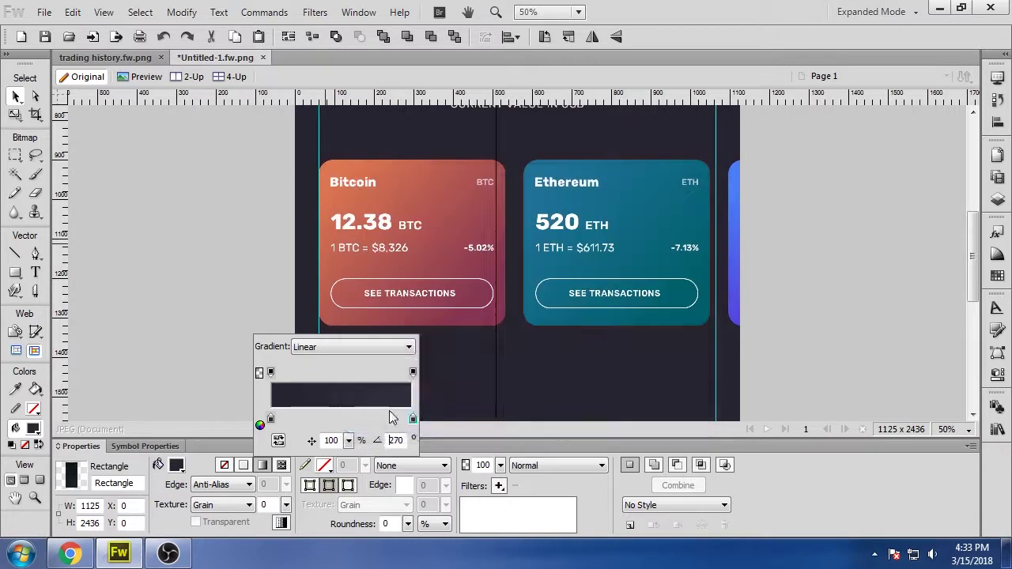
left_click(249, 341)
Step: Check the background over the screen's height and darken the gradient's end stop slightly
scroll(248, 341, "up", 3)
scroll(248, 341, "up", 3)
scroll(247, 343, "down", 7)
left_click(316, 364)
left_click(263, 465)
left_click(412, 420)
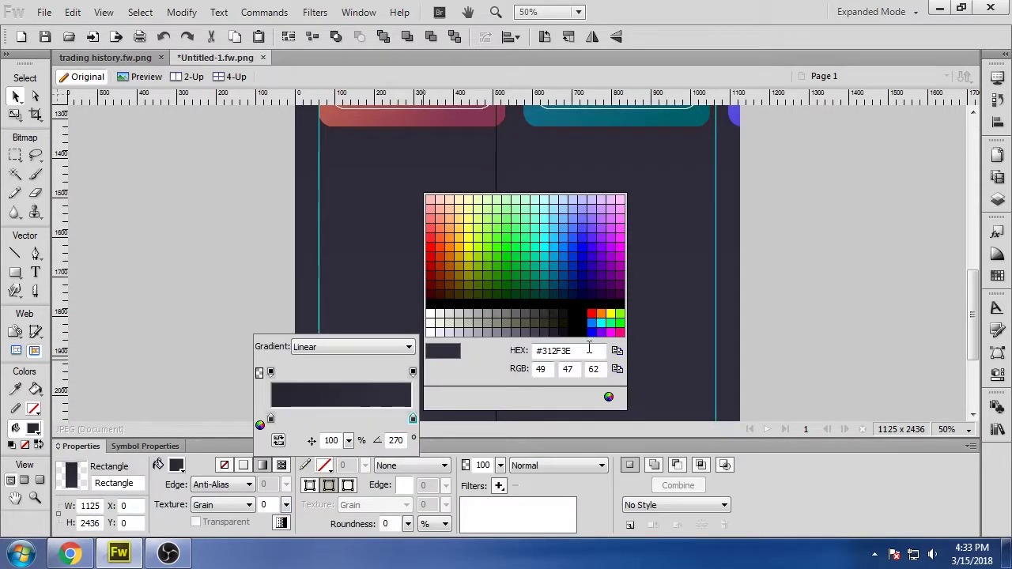
left_click(610, 398)
left_click_drag(693, 315, 694, 318)
left_click(379, 414)
left_click(241, 332)
Step: Review the finished wallet screen with its new background, from the status bar down to the empty area below the cards
scroll(232, 417, "up", 5)
scroll(232, 417, "down", 5)
scroll(221, 372, "up", 5)
left_click(428, 214)
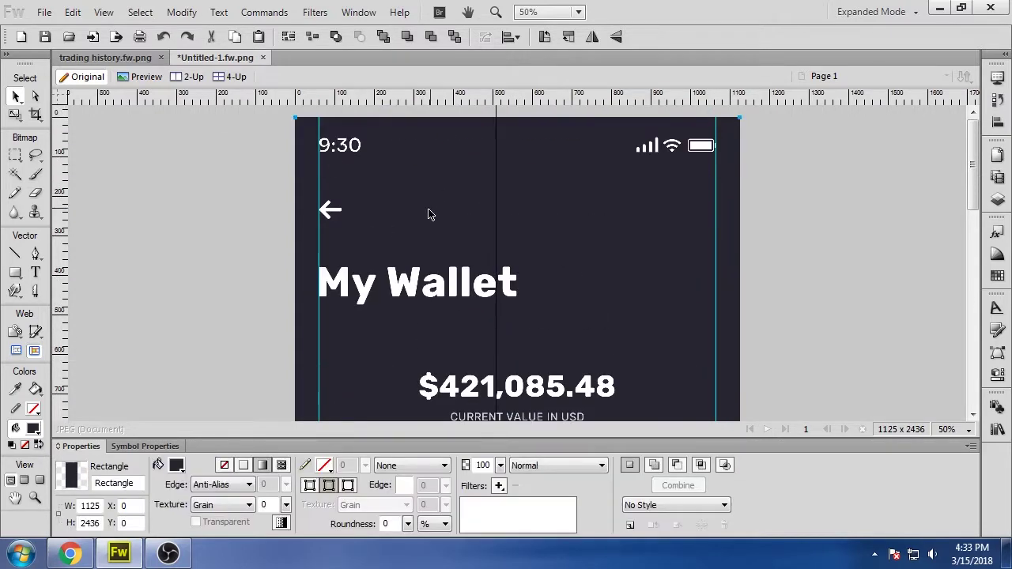
scroll(518, 132, "down", 3)
scroll(520, 201, "up", 3)
scroll(398, 237, "up", 5)
scroll(269, 313, "down", 5)
left_click(230, 299)
scroll(230, 302, "up", 5)
scroll(237, 320, "up", 3)
scroll(239, 324, "down", 10)
scroll(239, 324, "down", 1)
scroll(192, 351, "up", 15)
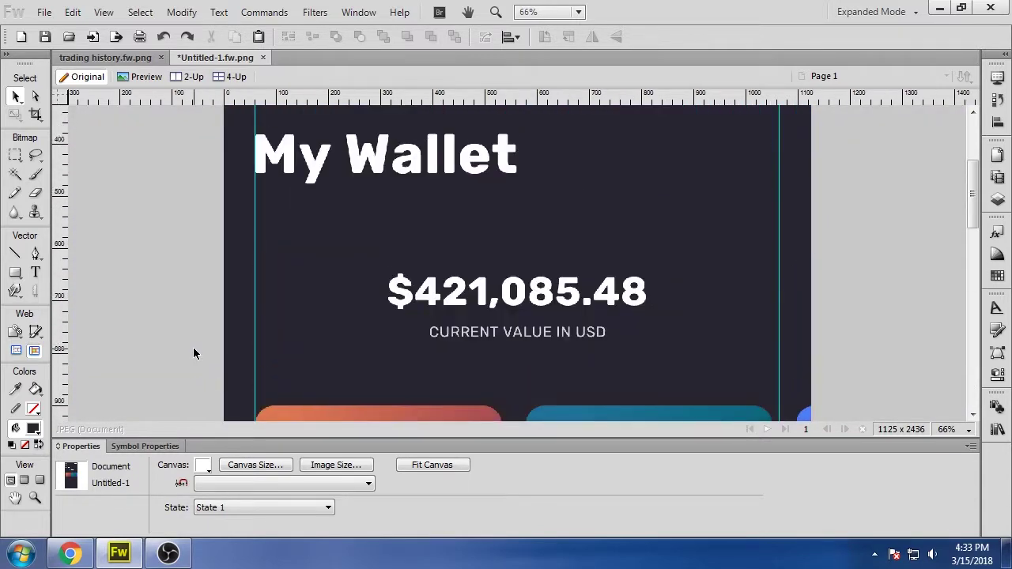
scroll(179, 339, "down", 5)
Step: Save the design to the Desktop as a Fireworks PNG named "Crypto Wallet App"
key("ctrl+s")
type("Crypto Wallet App")
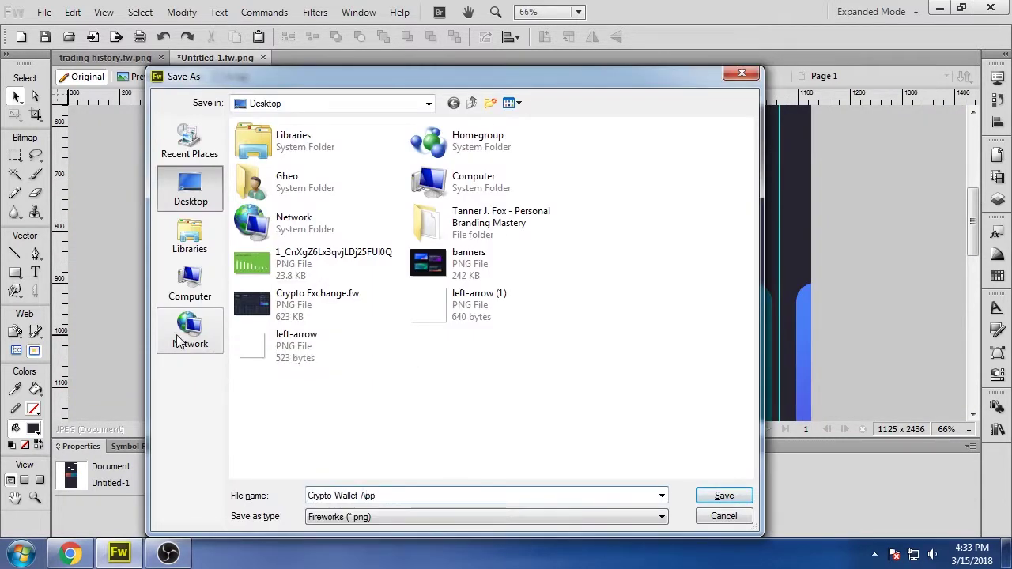
key("Return")
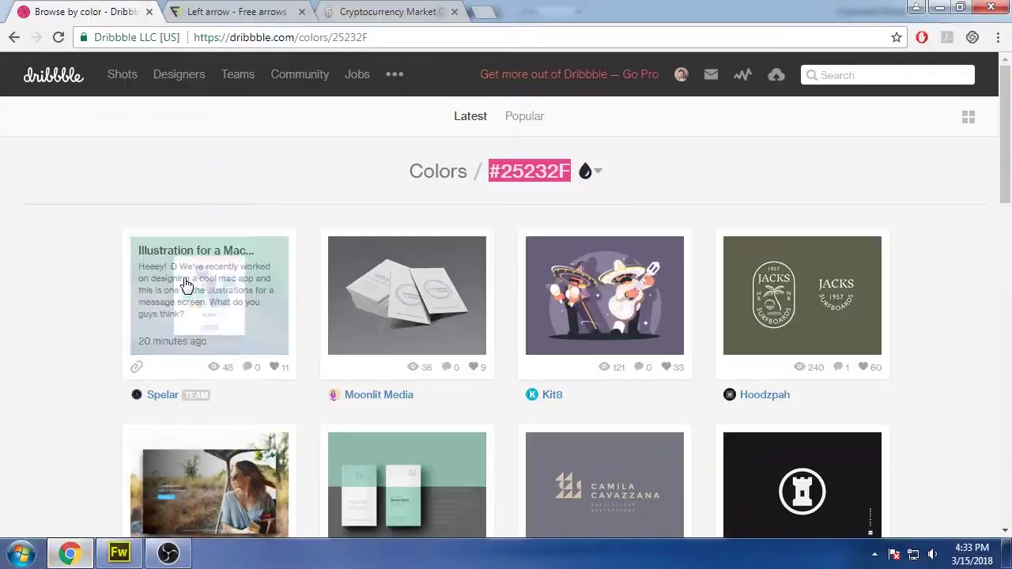
Step: Return to the Dribbble search results for "dark gradient" and browse the designs for colour and background references
left_click(10, 37)
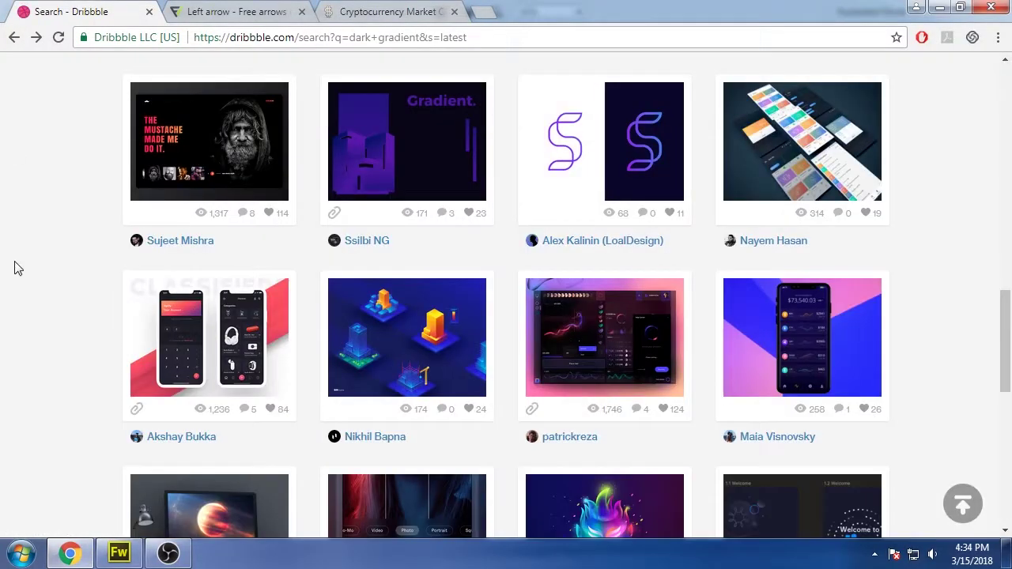
scroll(19, 267, "down", 9)
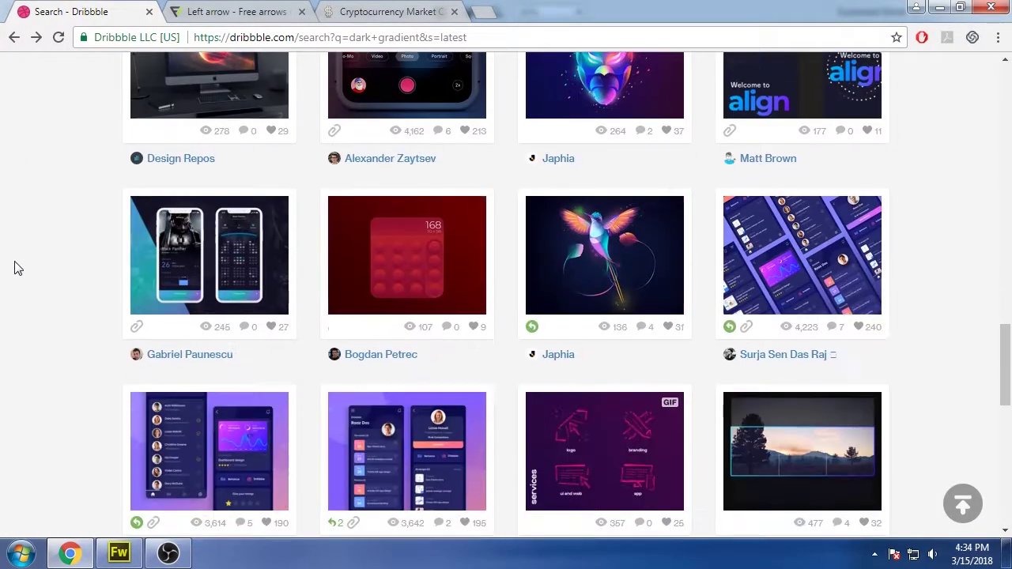
scroll(14, 269, "down", 4)
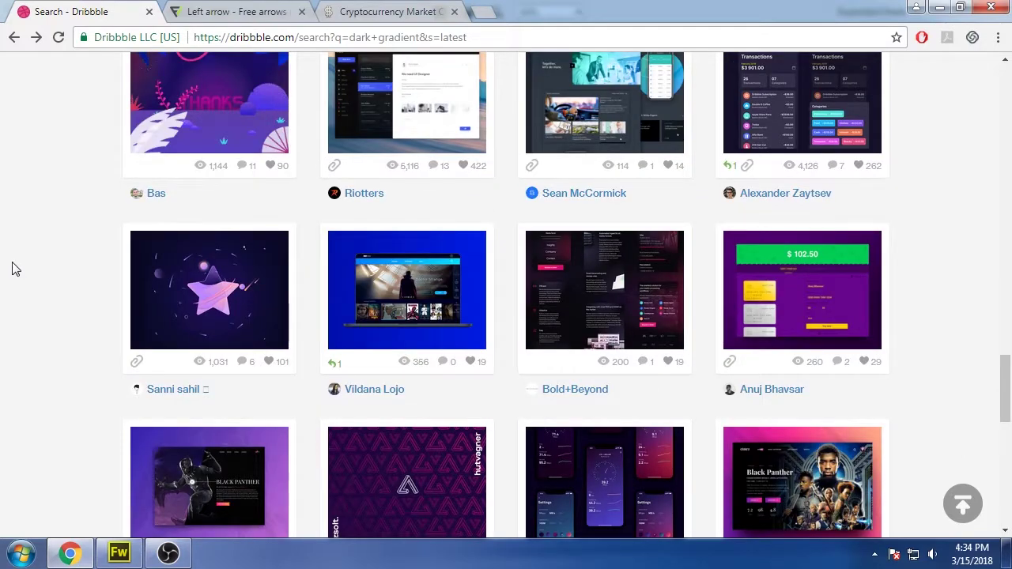
scroll(13, 269, "down", 6)
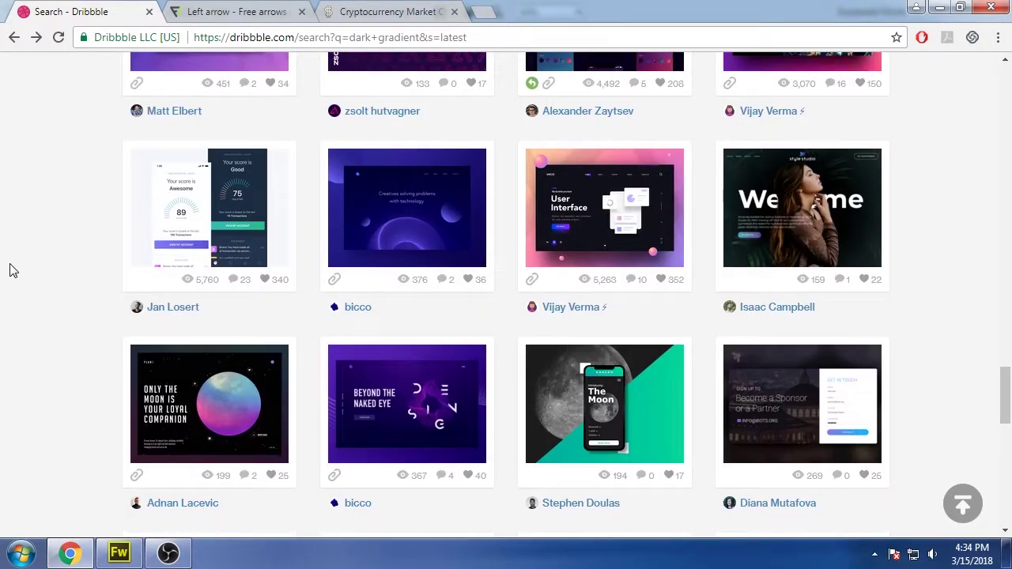
scroll(13, 269, "down", 12)
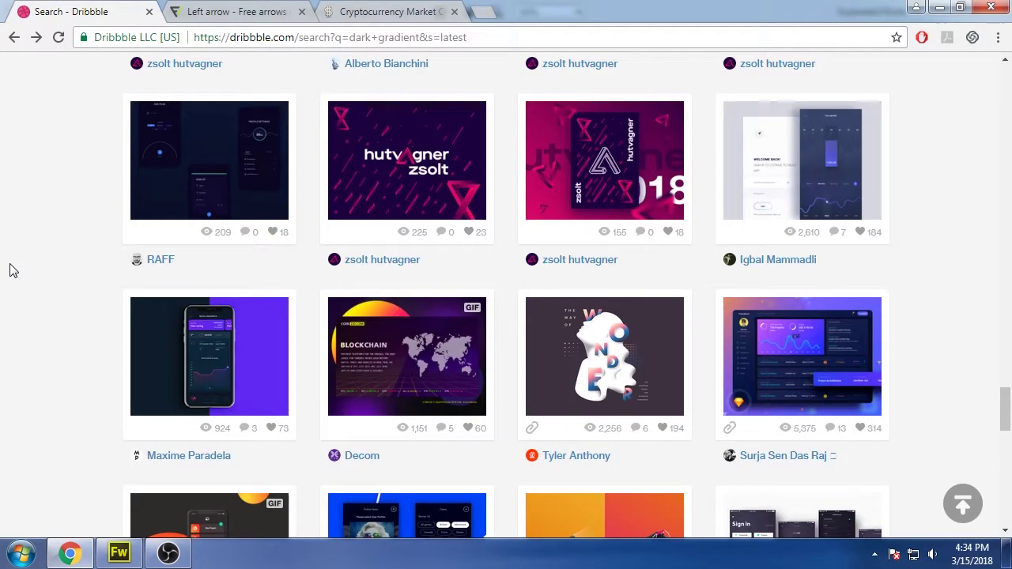
Step: Switch to Fireworks and examine the wallet screen from the status bar to the empty area below the cards
left_click(118, 552)
scroll(130, 244, "down", 10)
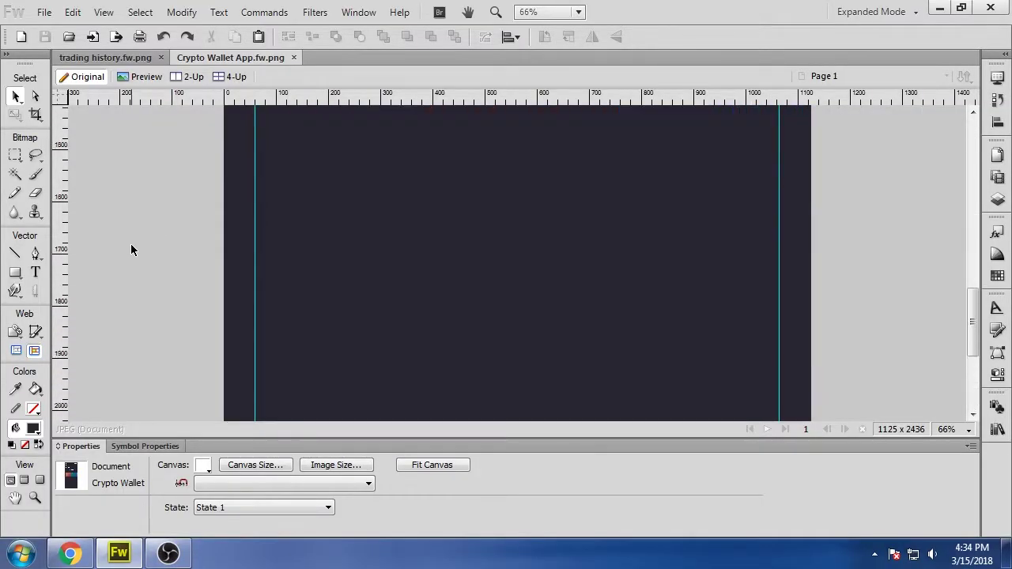
scroll(132, 250, "up", 9)
scroll(131, 250, "up", 6)
scroll(131, 250, "down", 7)
scroll(131, 250, "up", 7)
scroll(131, 251, "down", 14)
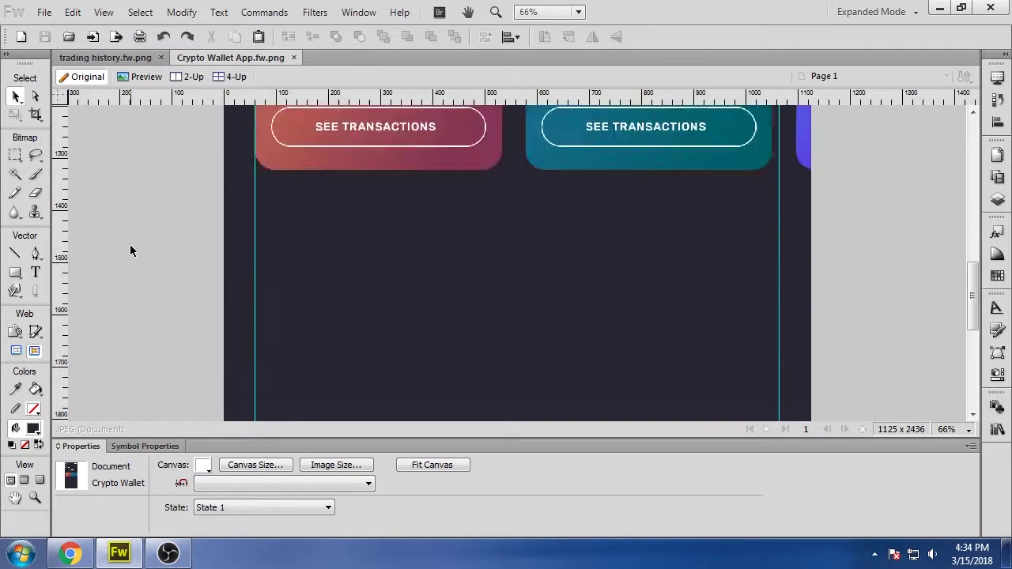
scroll(131, 251, "up", 8)
scroll(130, 250, "down", 3)
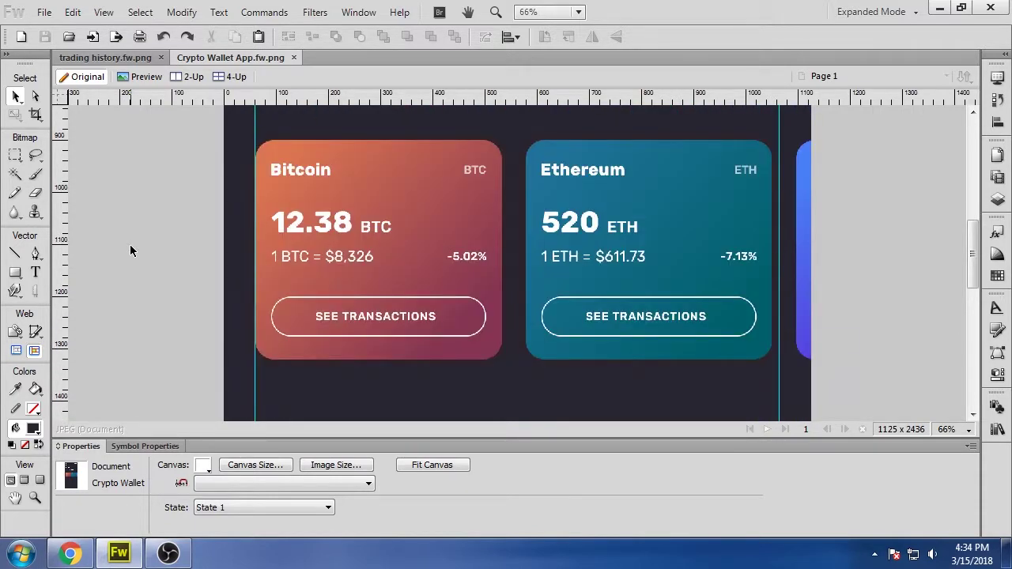
scroll(131, 250, "up", 10)
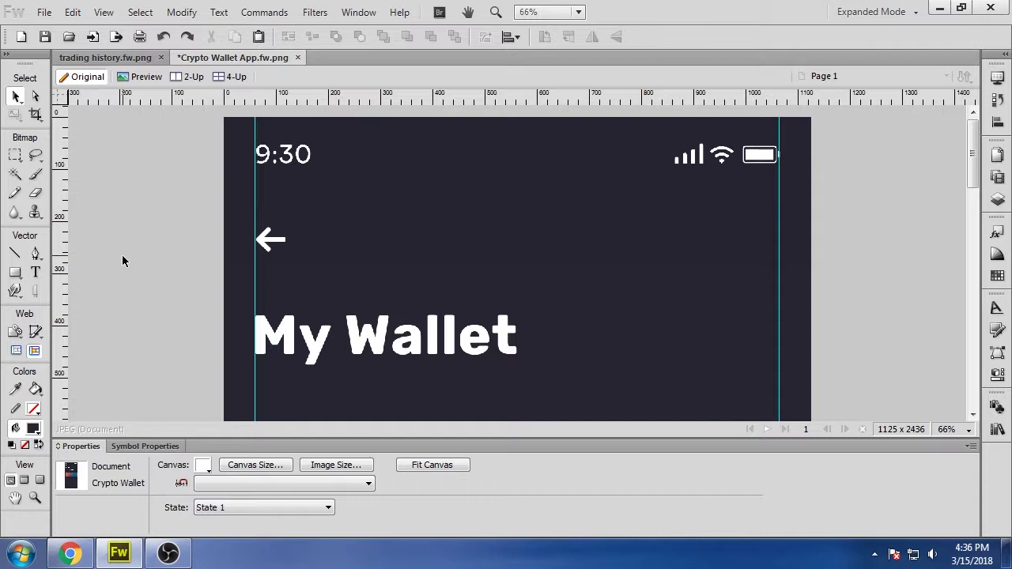
scroll(140, 264, "down", 4)
scroll(136, 266, "down", 8)
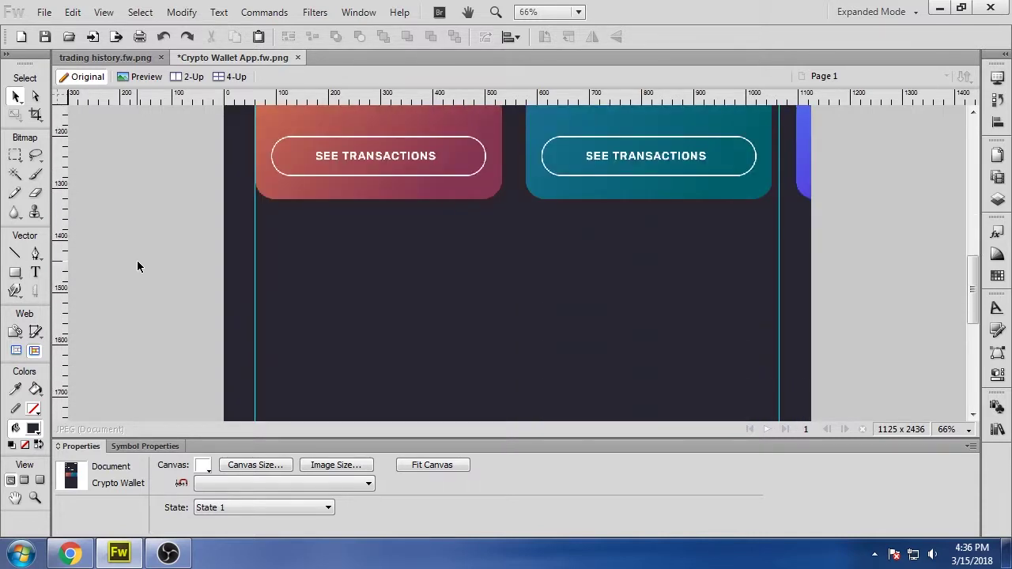
scroll(137, 269, "up", 6)
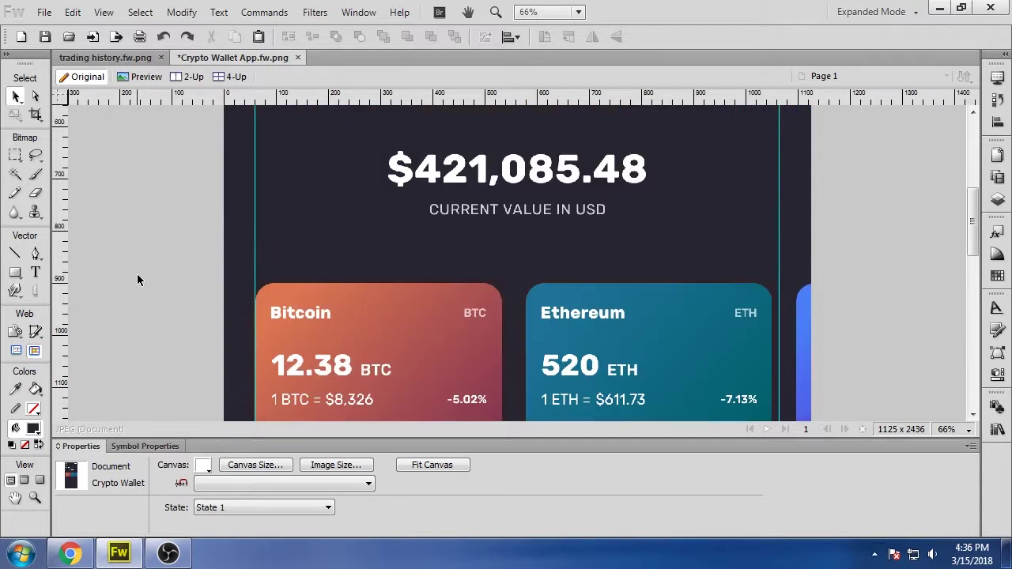
scroll(137, 280, "up", 4)
Step: Inspect the background rectangle's linear gradient and check how the background looks around the cards
left_click(334, 273)
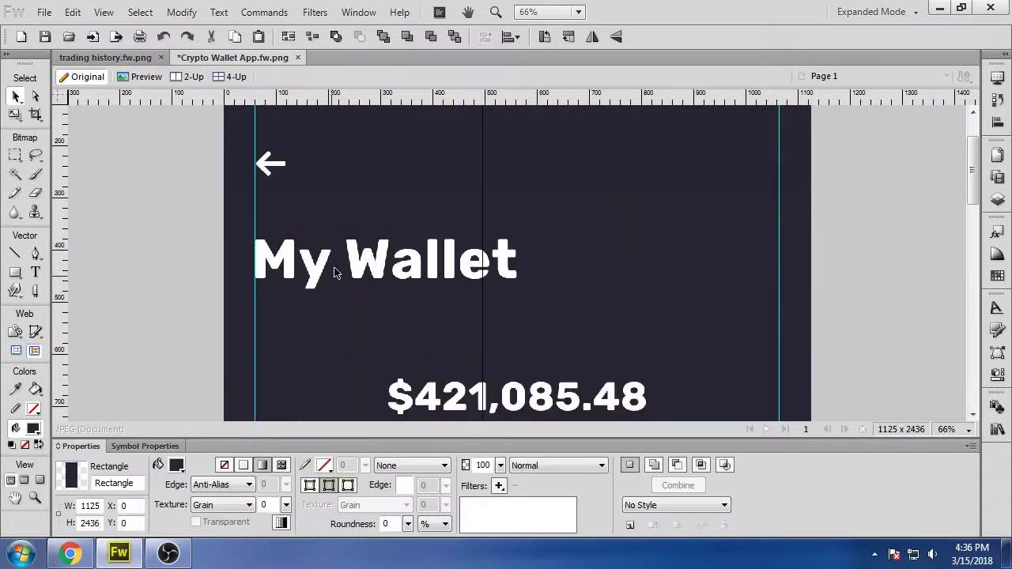
left_click(264, 465)
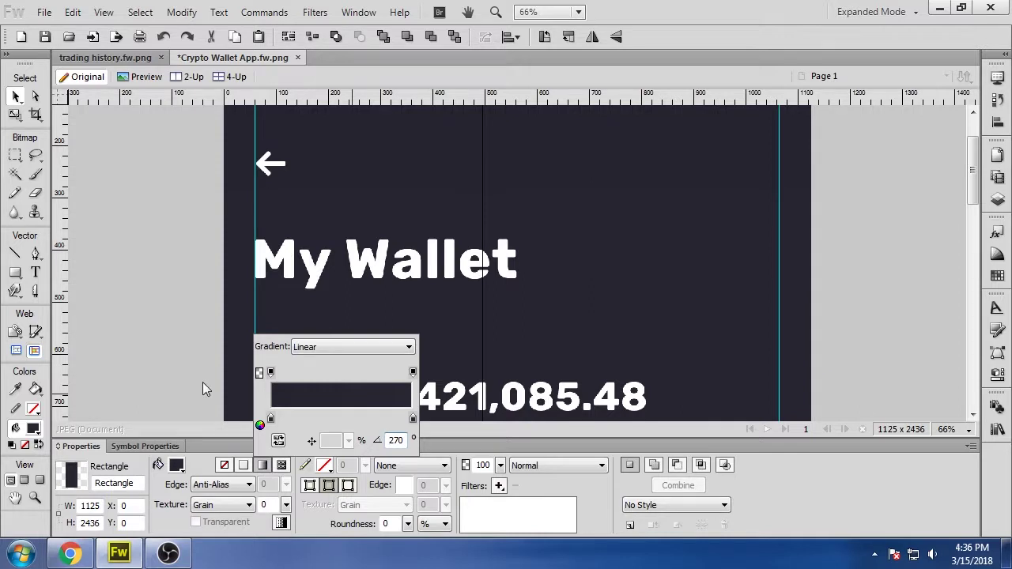
left_click(203, 382)
left_click(185, 367)
scroll(185, 367, "up", 2)
scroll(185, 367, "down", 8)
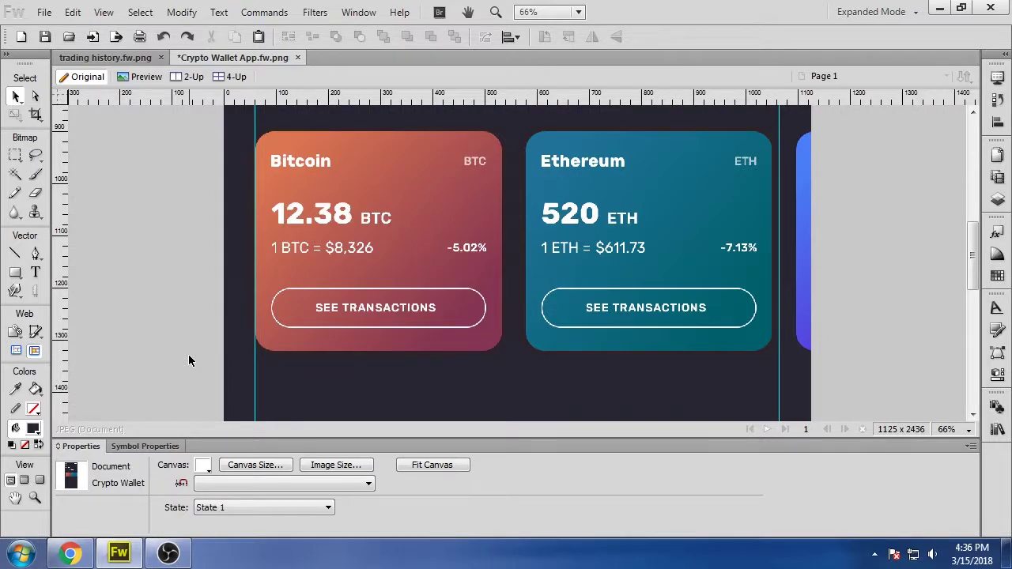
scroll(184, 357, "down", 3)
scroll(179, 356, "up", 3)
Step: Fill the feathered shadow path behind the Bitcoin card with the maroon #843552 sampled from the card's lower corner
left_click(431, 348)
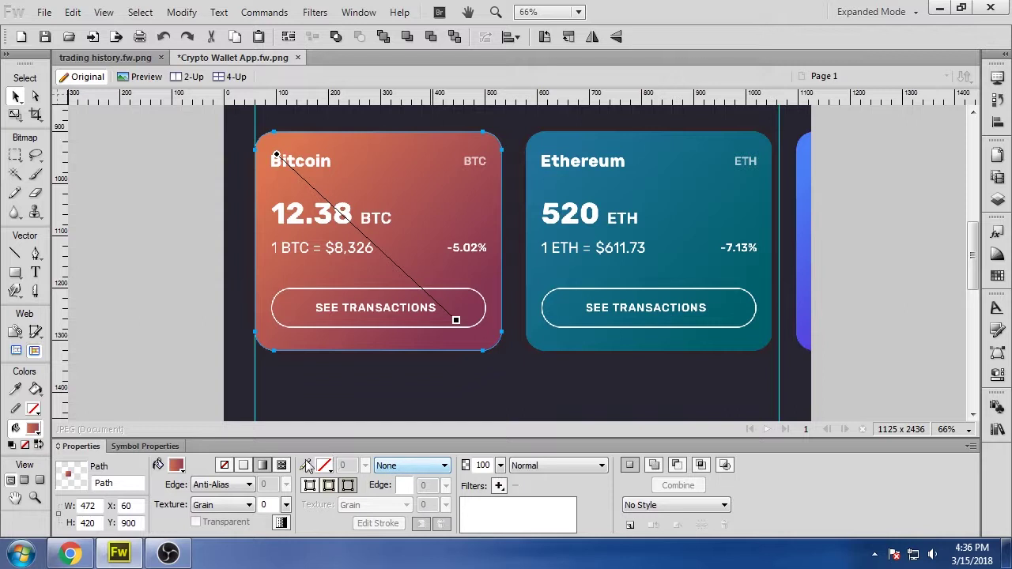
left_click(997, 199)
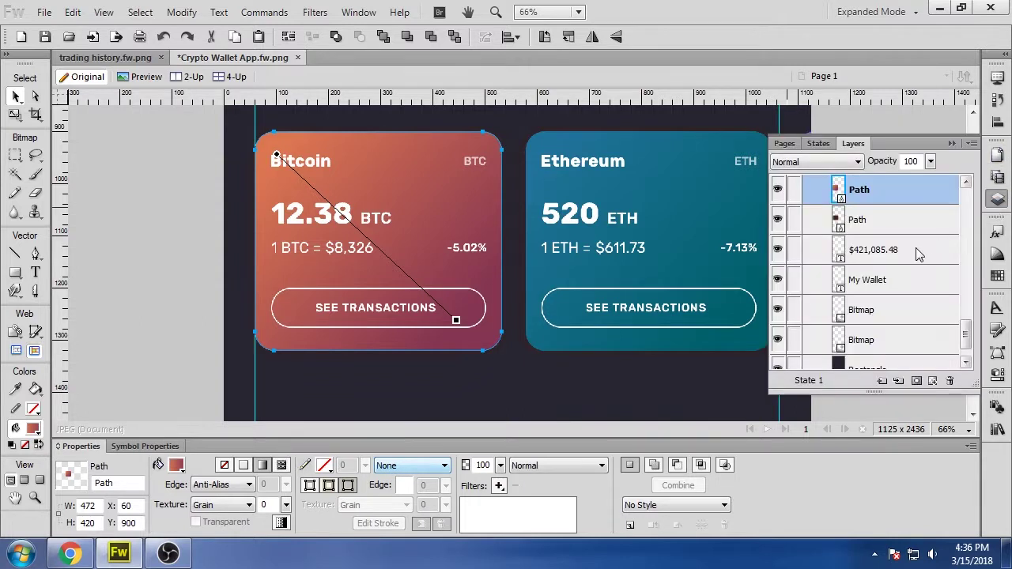
left_click(887, 227)
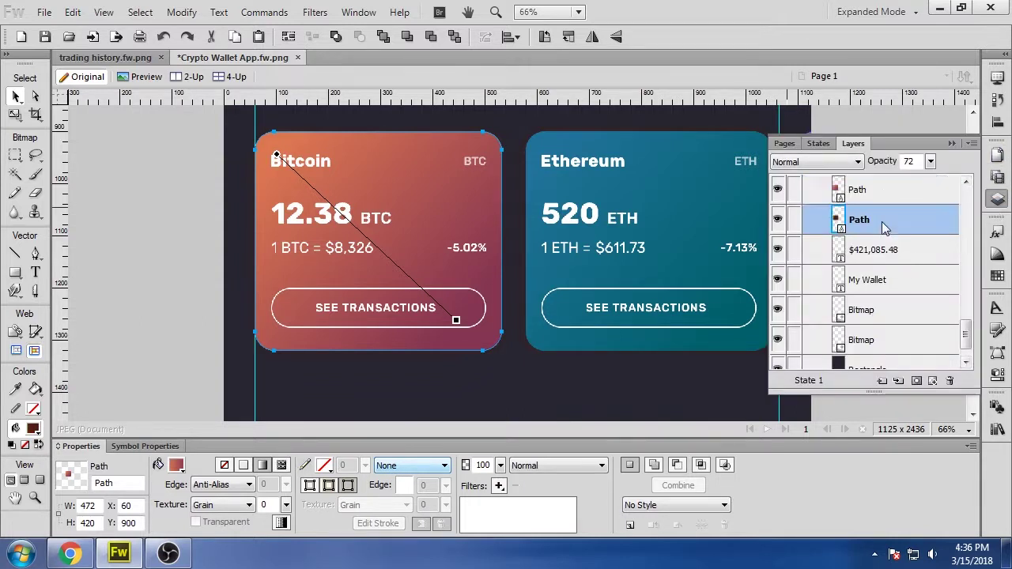
left_click(176, 465)
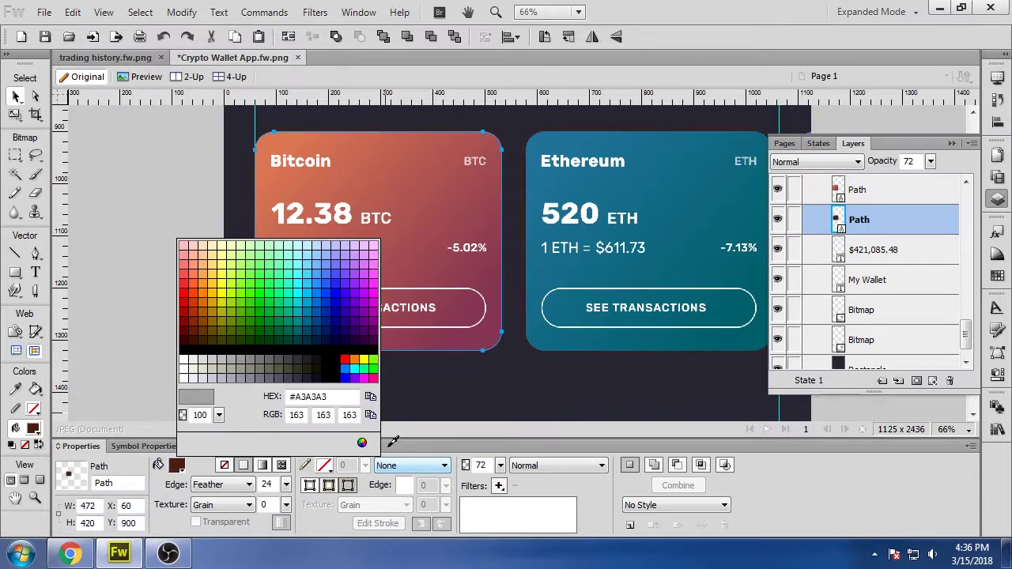
left_click(361, 443)
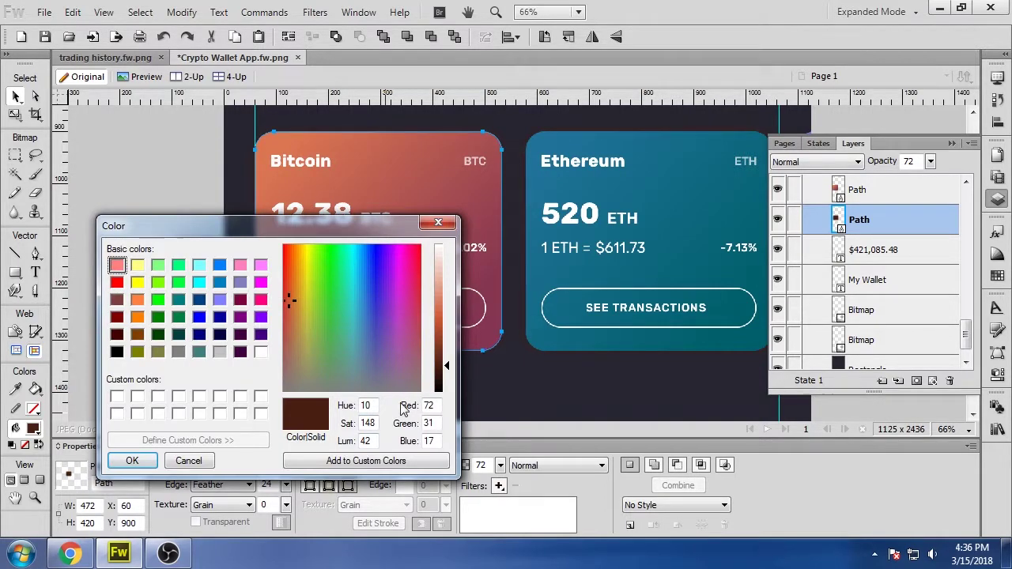
key("Escape")
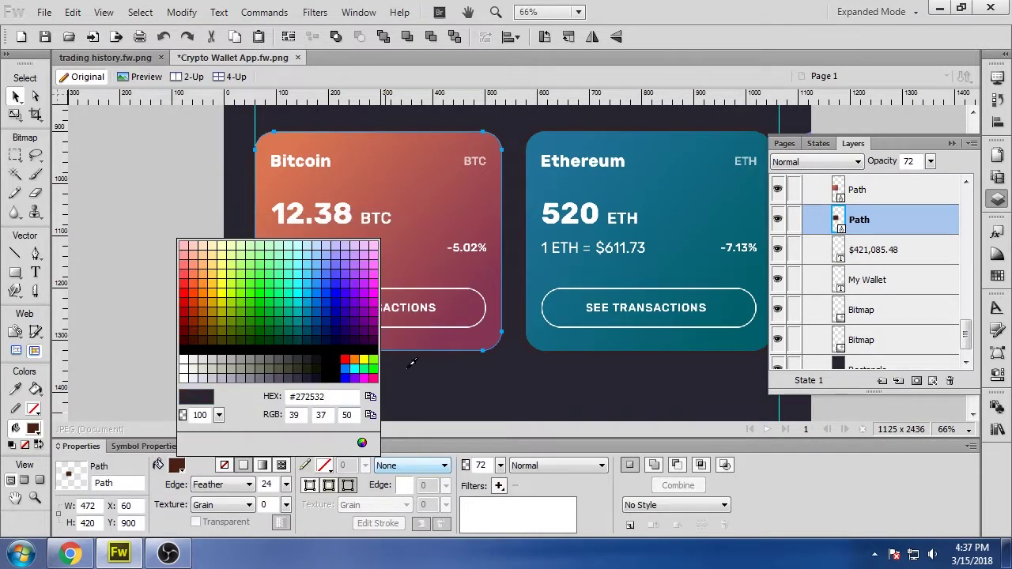
left_click(491, 339)
Step: Darken the Bitcoin card shadow's maroon fill to RGB 70, 28, 44
left_click(176, 466)
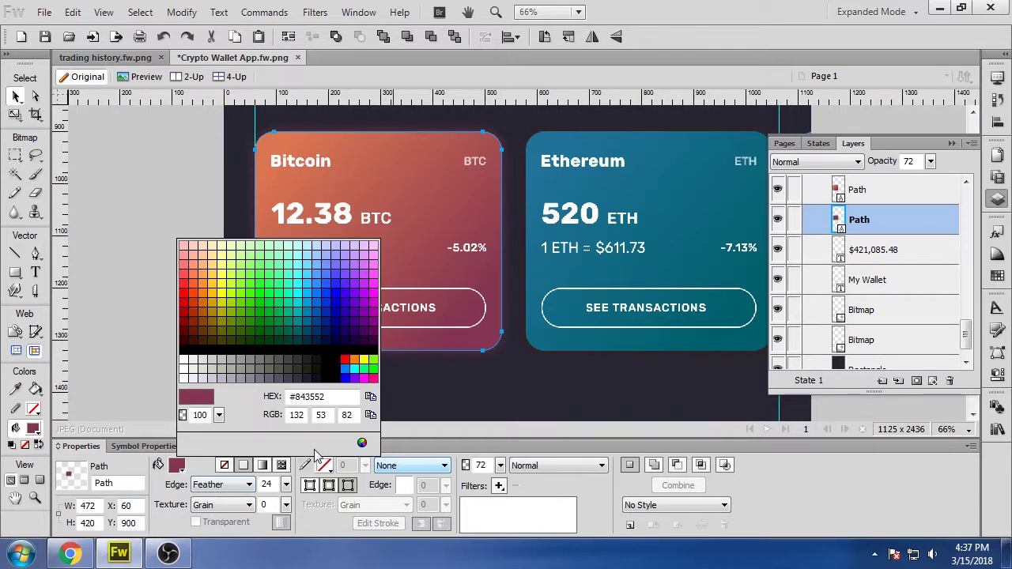
left_click(359, 445)
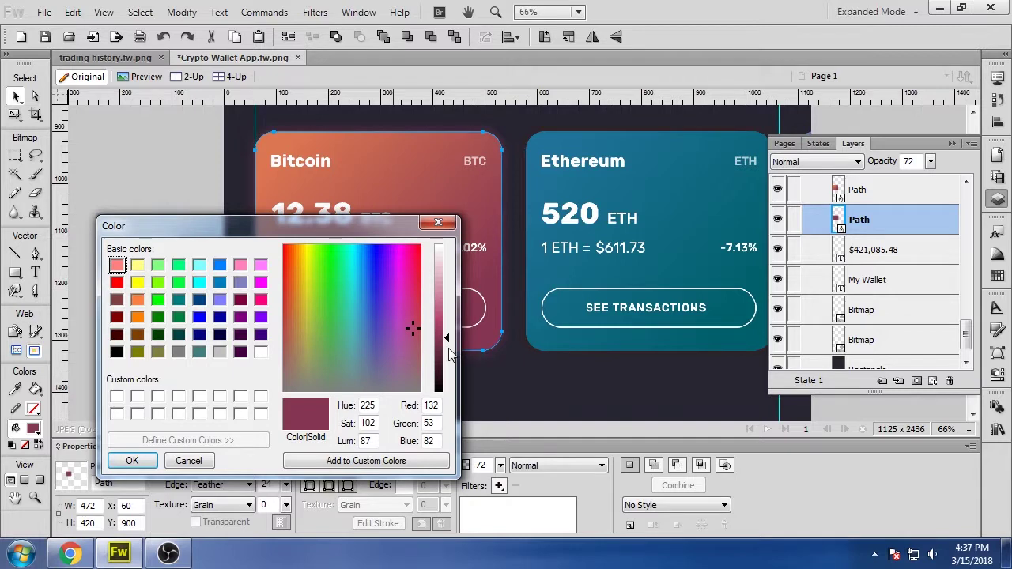
mouse_move(448, 365)
left_mouse_down()
mouse_move(446, 355)
mouse_move(447, 364)
left_mouse_up()
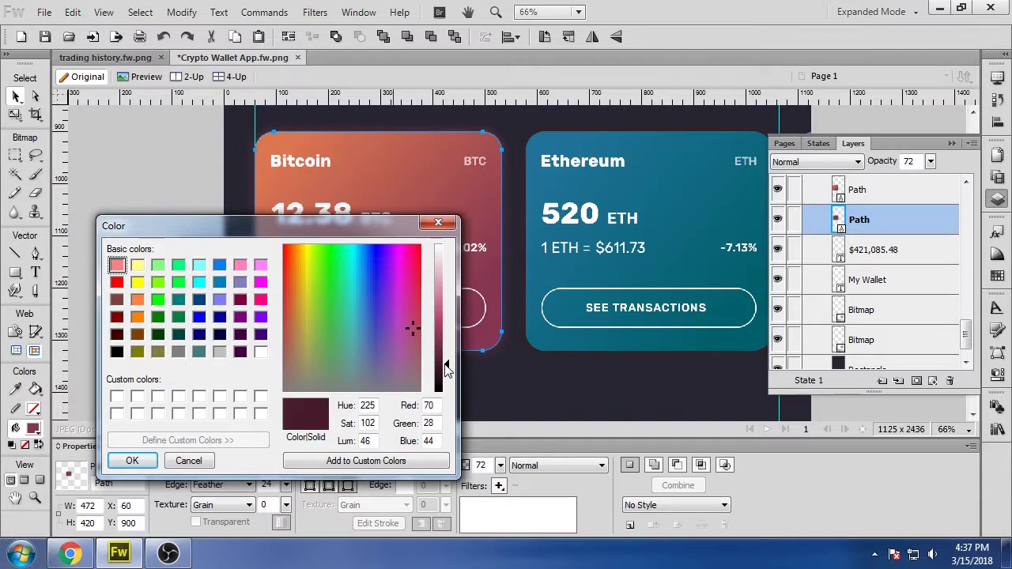
left_click(119, 462)
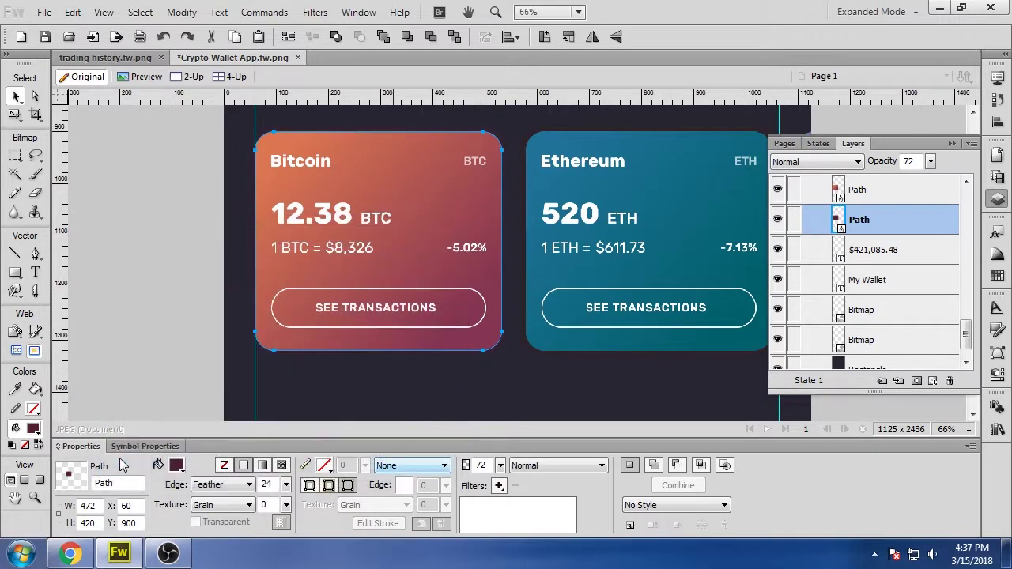
left_click(159, 331)
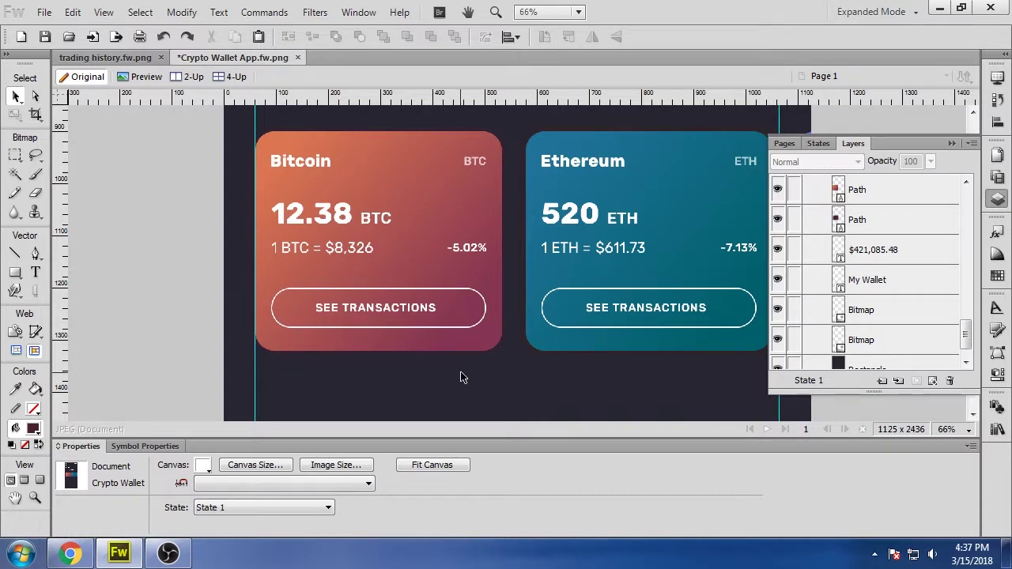
Step: Raise the Bitcoin card shadow's opacity to 80% and adjust its feather amount slightly
left_click(448, 353)
left_click(909, 209)
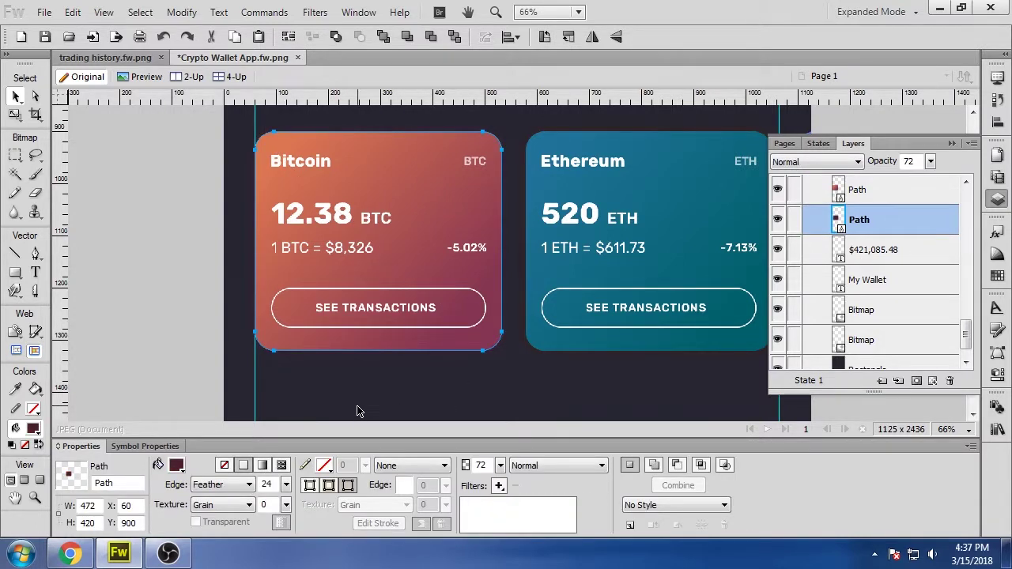
left_click_drag(499, 467, 508, 469)
left_click_drag(287, 485, 291, 486)
left_click(148, 341)
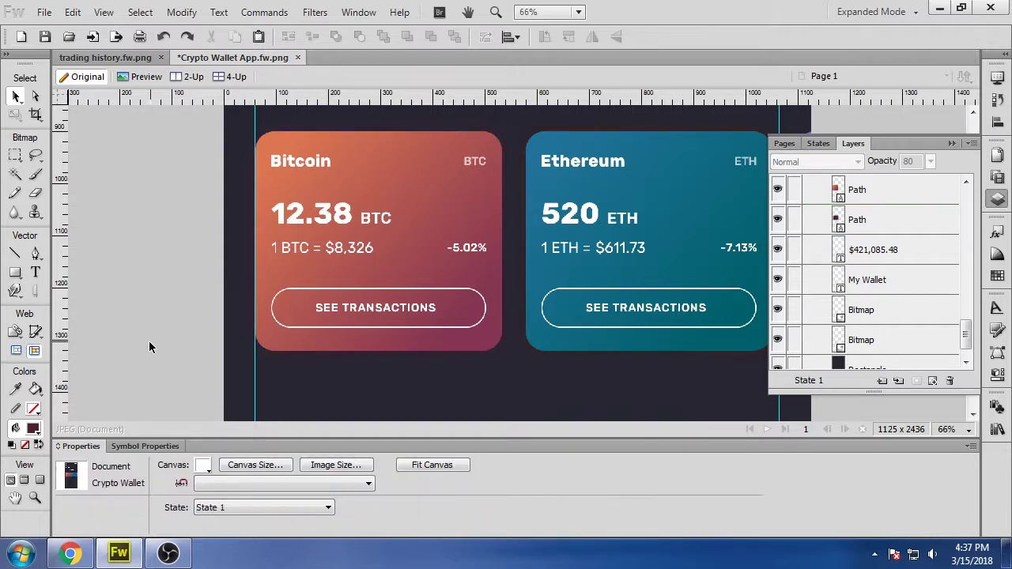
Step: Set the Bitcoin card shadow's feather to 25 and check it against the surrounding layout
left_click(406, 342)
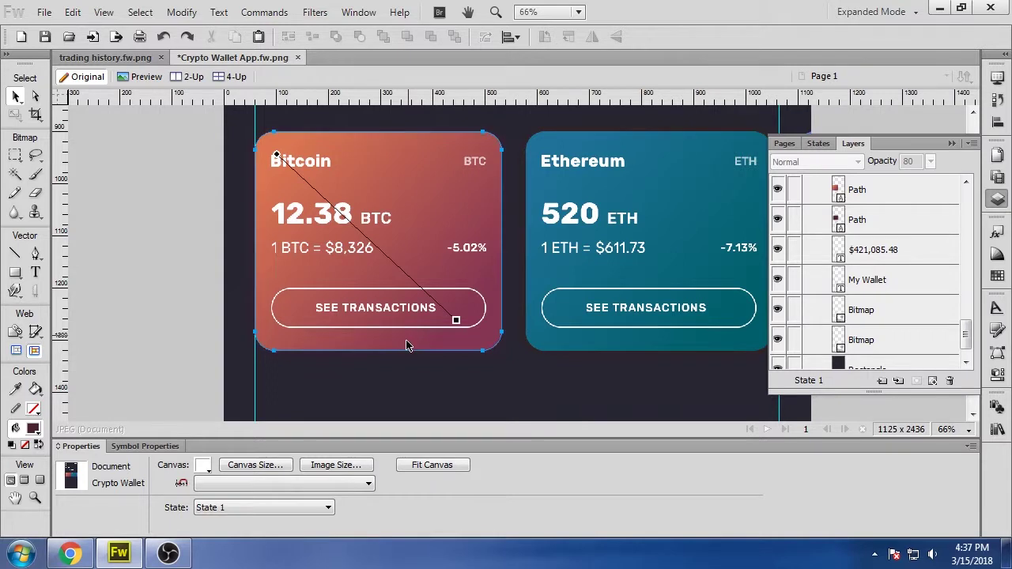
left_click(910, 226)
left_click_drag(292, 485, 292, 492)
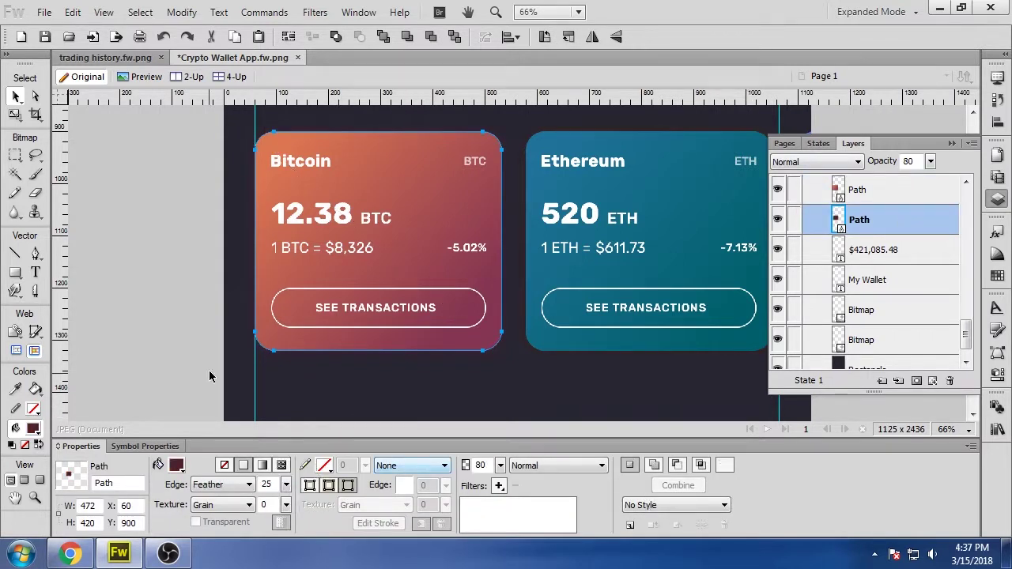
left_click(204, 370)
scroll(203, 360, "up", 3)
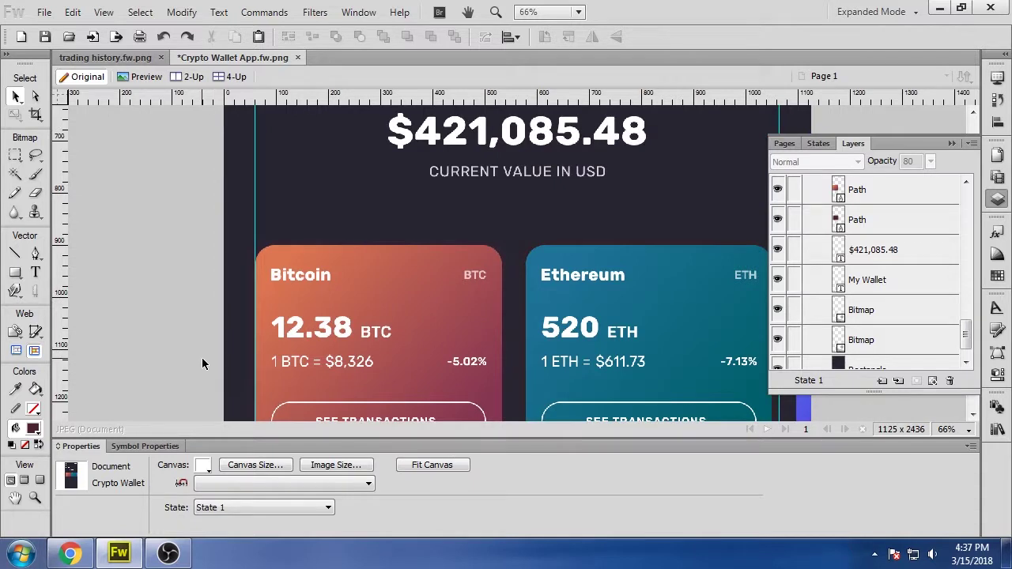
scroll(200, 360, "down", 3)
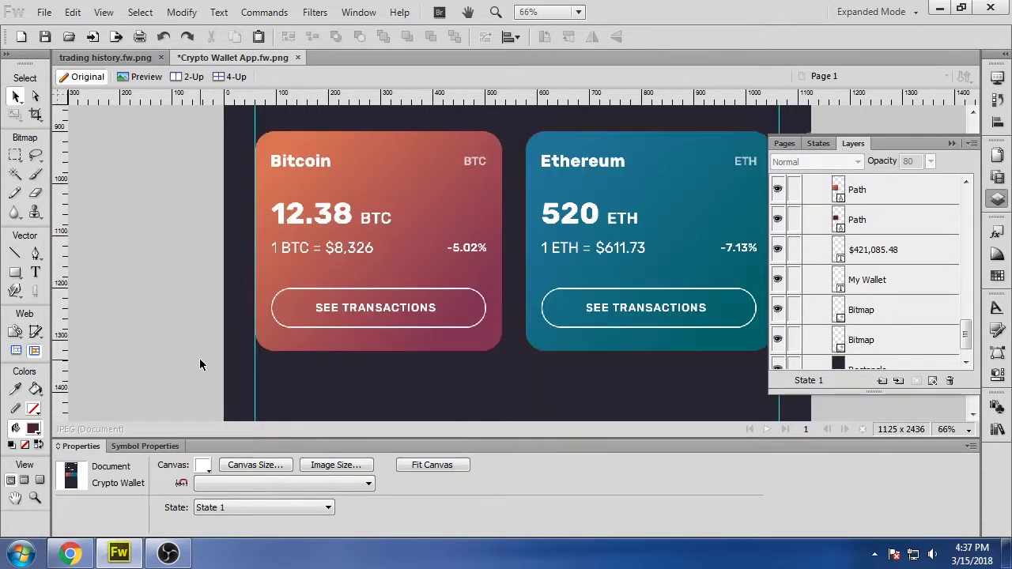
Step: Raise the Bitcoin card shadow's opacity to 89%
left_click(886, 219)
left_click_drag(501, 465, 507, 464)
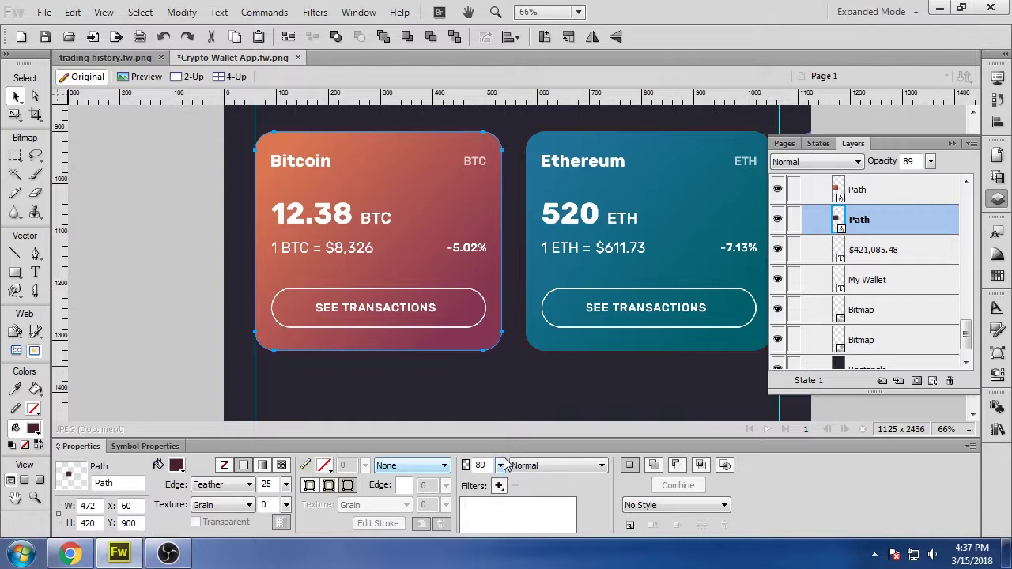
left_click(140, 326)
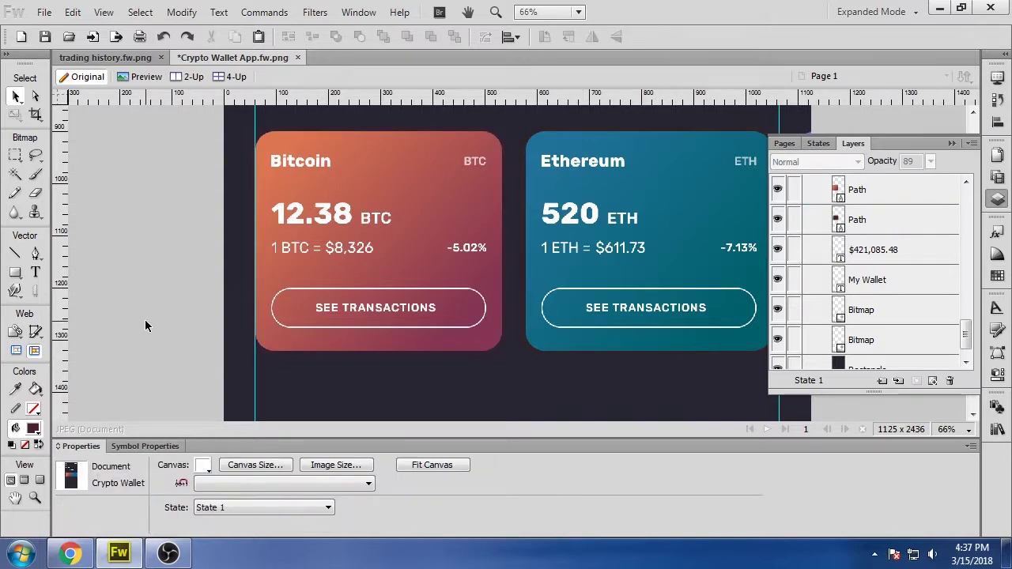
Step: Examine the shadow around the Bitcoin and Ethereum cards at 100% zoom
left_click(969, 429)
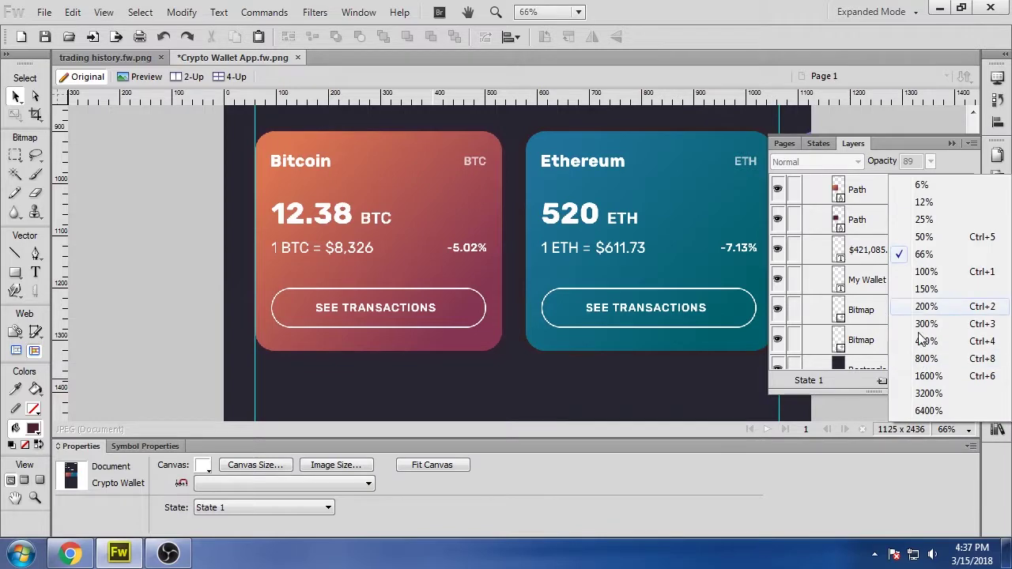
left_click(922, 271)
left_click(514, 394)
scroll(514, 393, "down", 3)
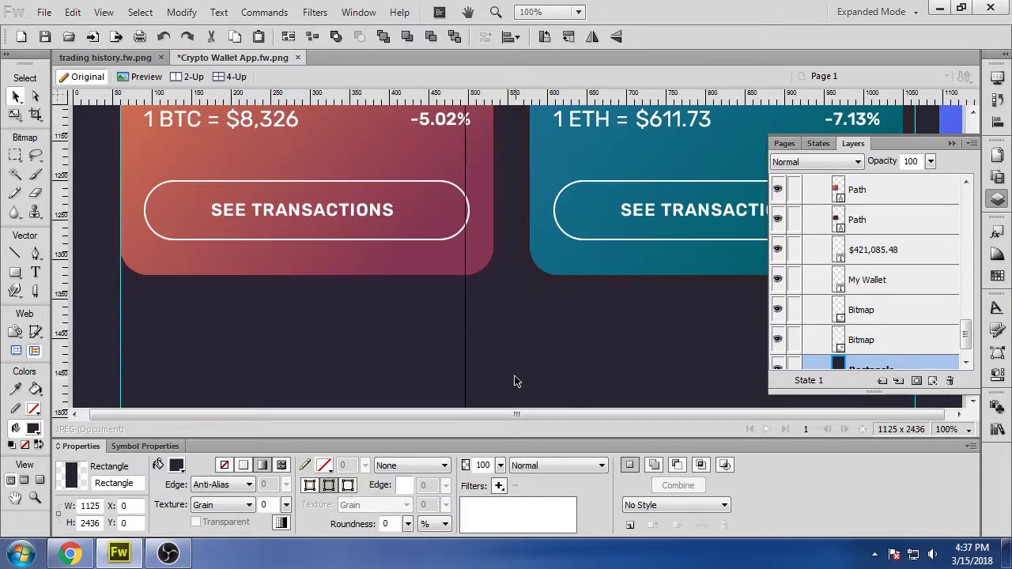
scroll(363, 288, "up", 6)
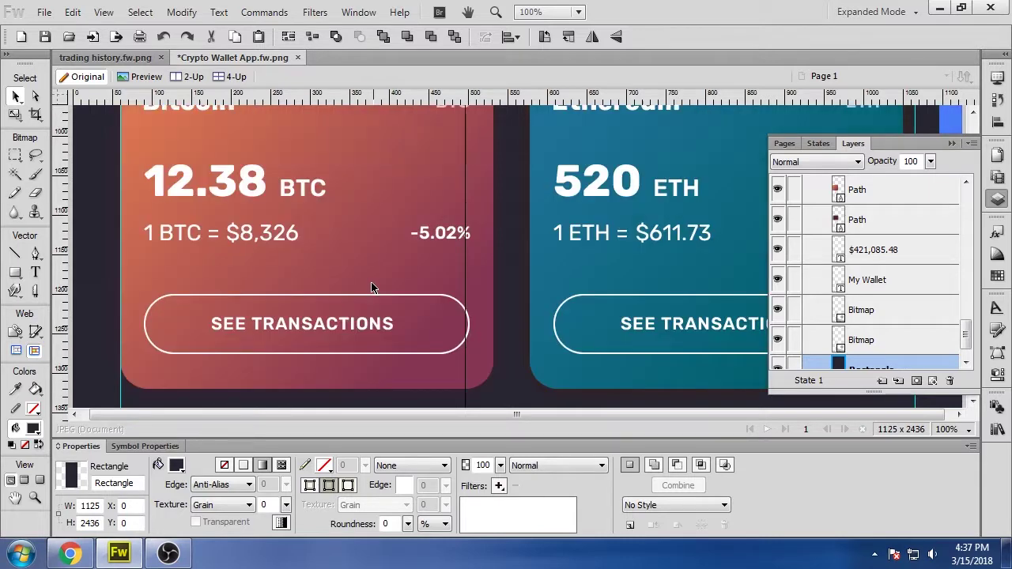
scroll(379, 299, "down", 2)
scroll(380, 302, "up", 1)
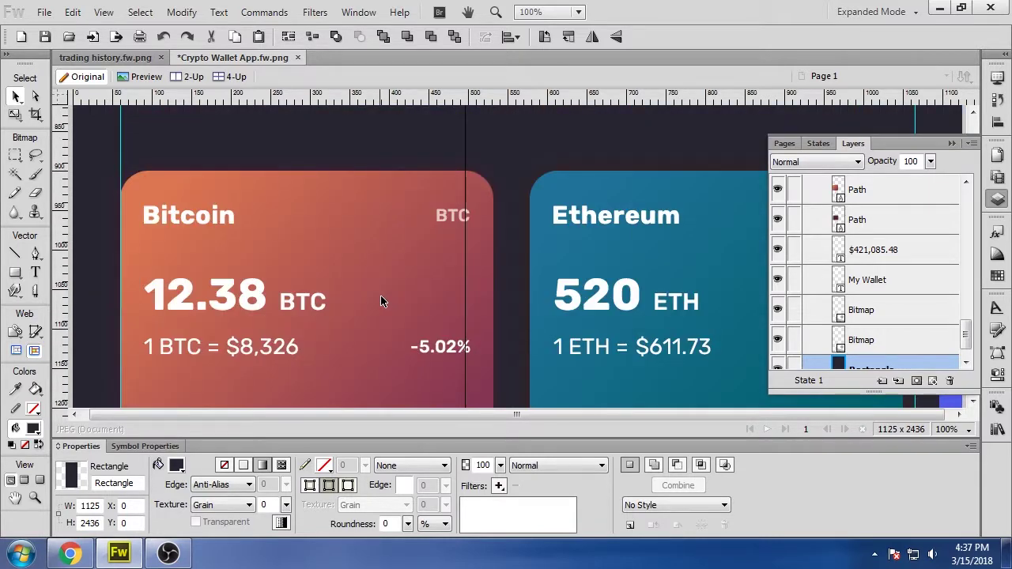
scroll(380, 302, "down", 2)
scroll(907, 311, "down", 1)
scroll(907, 311, "up", 1)
Step: Darken the Bitcoin card shadow's fill colour further by lowering its luminosity, and check the card's lower edge
left_click(887, 282)
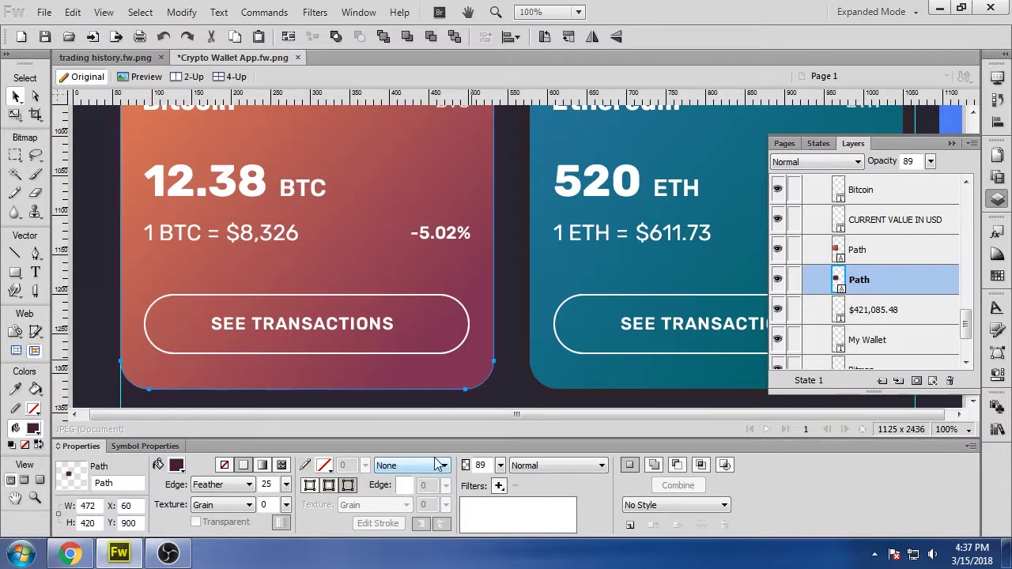
left_click(175, 465)
left_click(362, 445)
left_click_drag(447, 361, 448, 373)
left_click(150, 460)
left_click(522, 400)
scroll(521, 396, "down", 3)
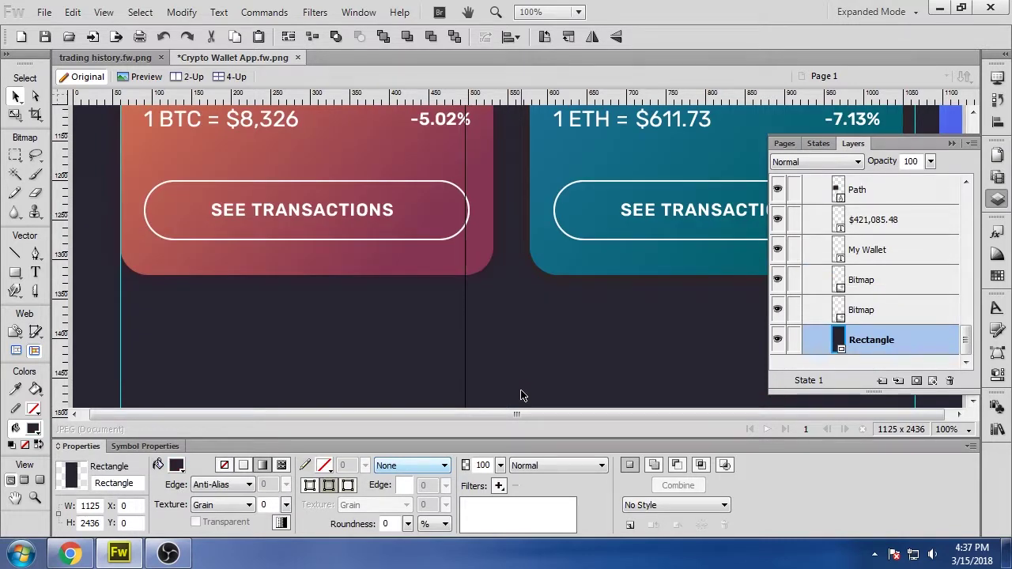